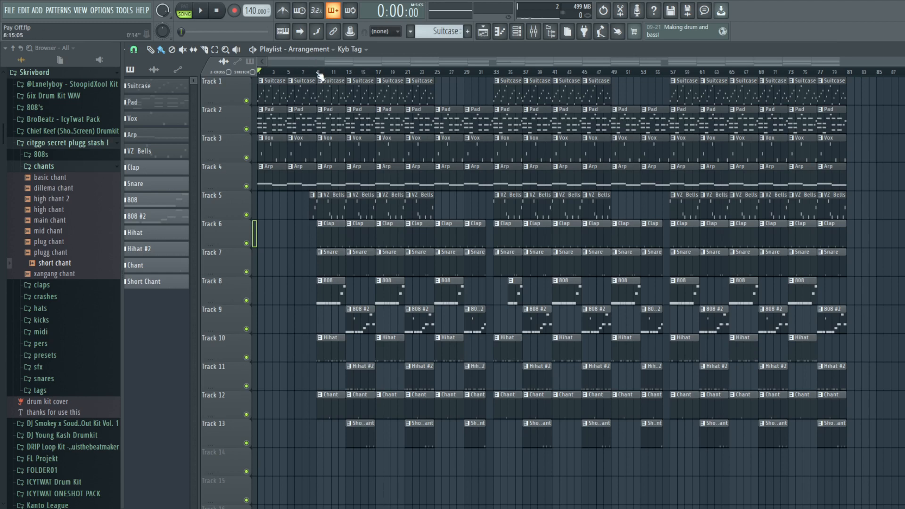
# Play the full arrangement from the beginning and stop playback
pyautogui.press('space')
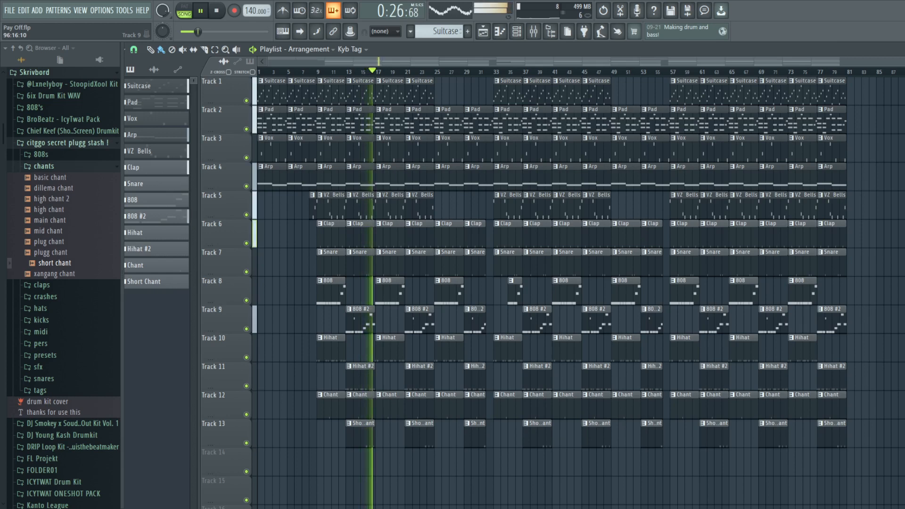
pyautogui.press('space')
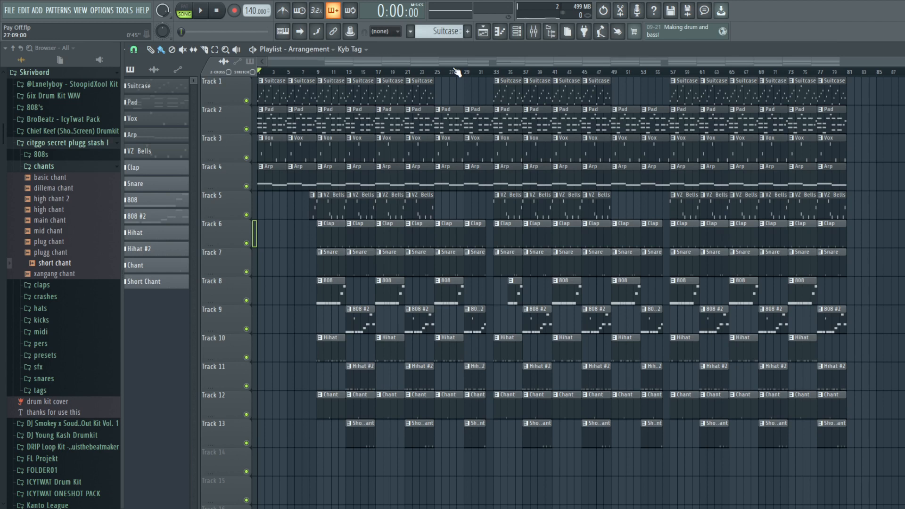
# Mute Tracks 6 to 13 in the playlist, covering the clap, snare, 808, hi-hat and chant parts
pyautogui.click(517, 31)
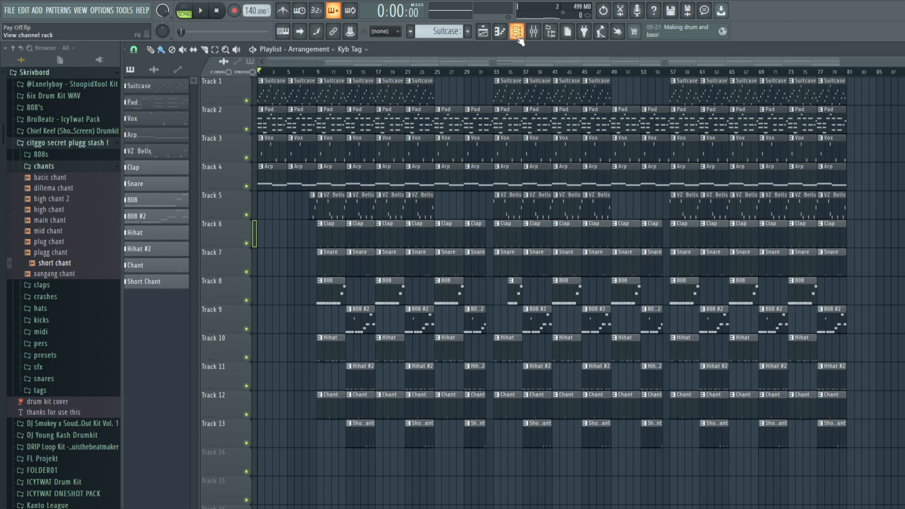
pyautogui.click(246, 443)
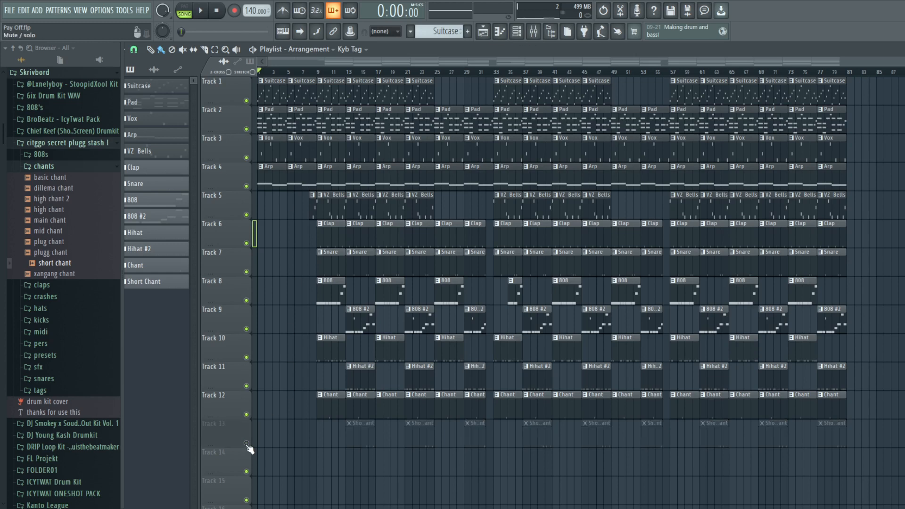
pyautogui.click(246, 415)
pyautogui.click(246, 386)
pyautogui.click(246, 357)
pyautogui.click(246, 329)
pyautogui.click(247, 301)
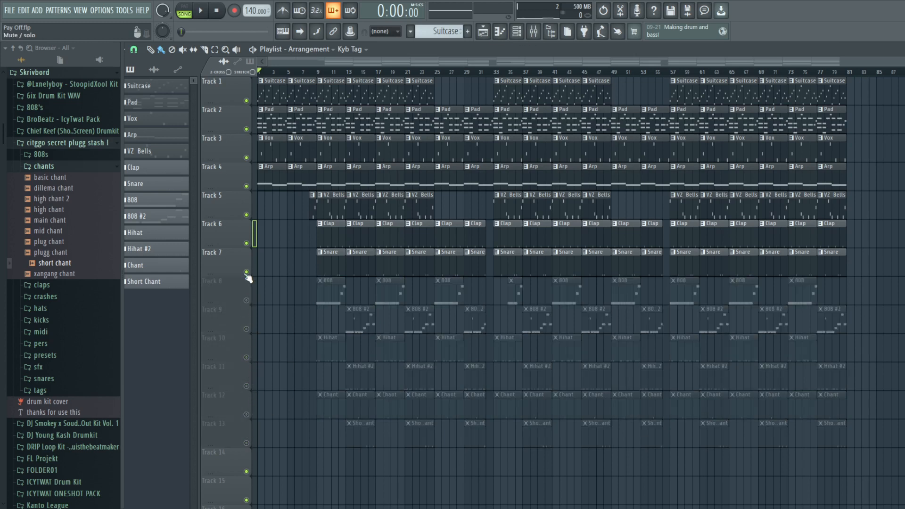
pyautogui.click(246, 272)
pyautogui.click(246, 243)
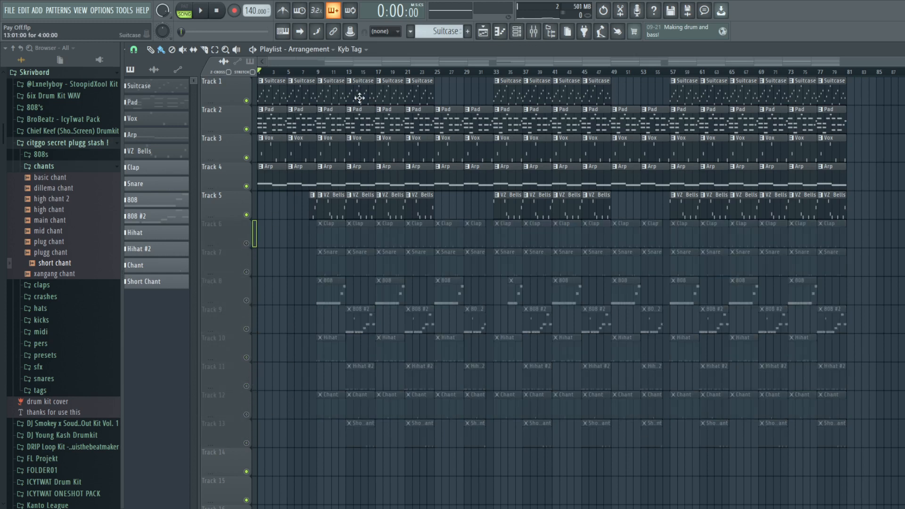
# Move the playback position to bar 21 and mute Tracks 1, 3, 4 and 5 to isolate the Pad
pyautogui.click(410, 71)
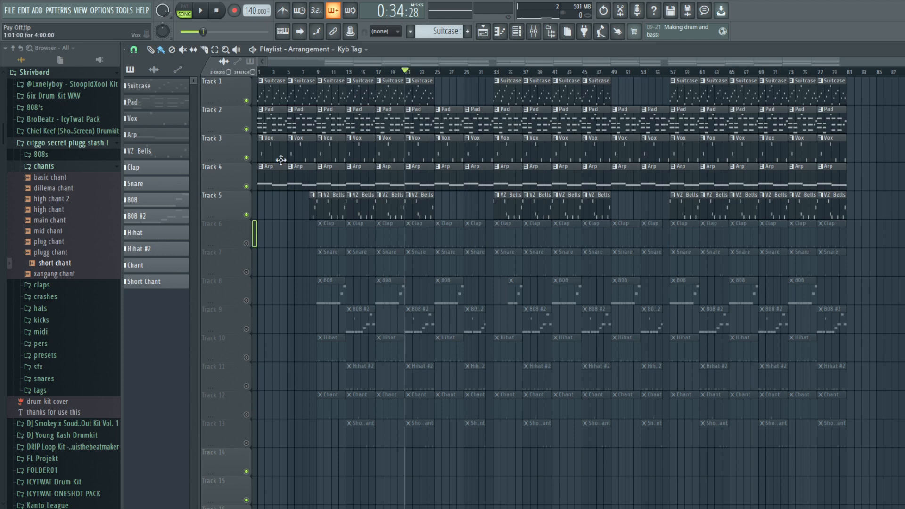
pyautogui.click(246, 215)
pyautogui.click(246, 186)
pyautogui.click(246, 158)
pyautogui.click(246, 100)
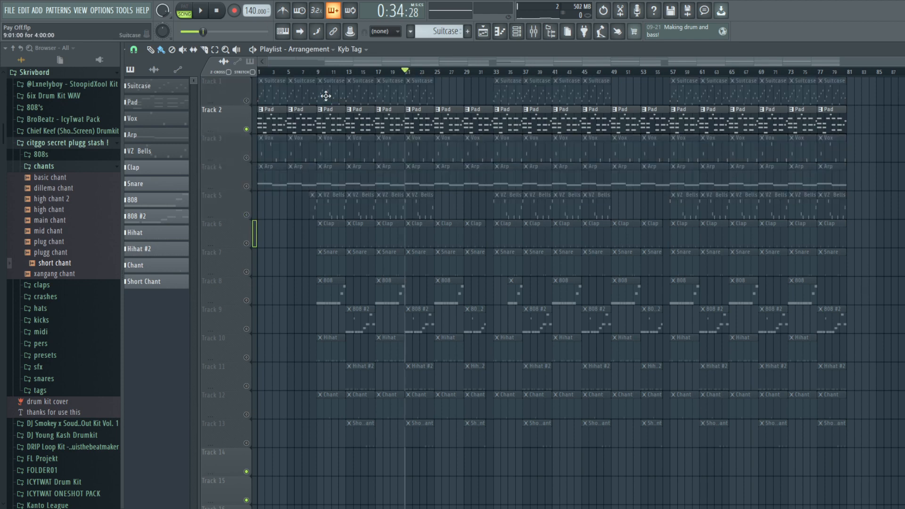
# Open the Pad pattern in the piano roll and play its chord progression once
pyautogui.doubleClick(428, 122)
pyautogui.moveTo(486, 58); pyautogui.dragTo(194, 54)
pyautogui.scroll(-3, 265, 72)
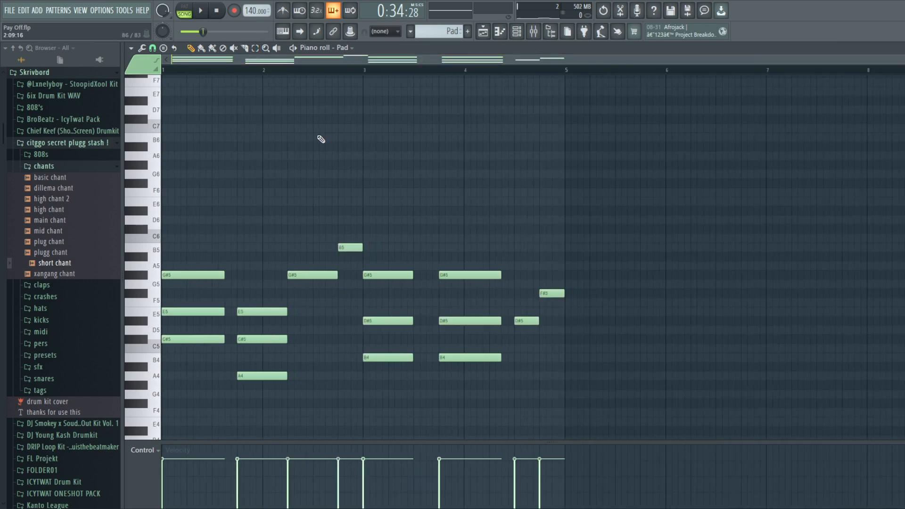
pyautogui.press('space')
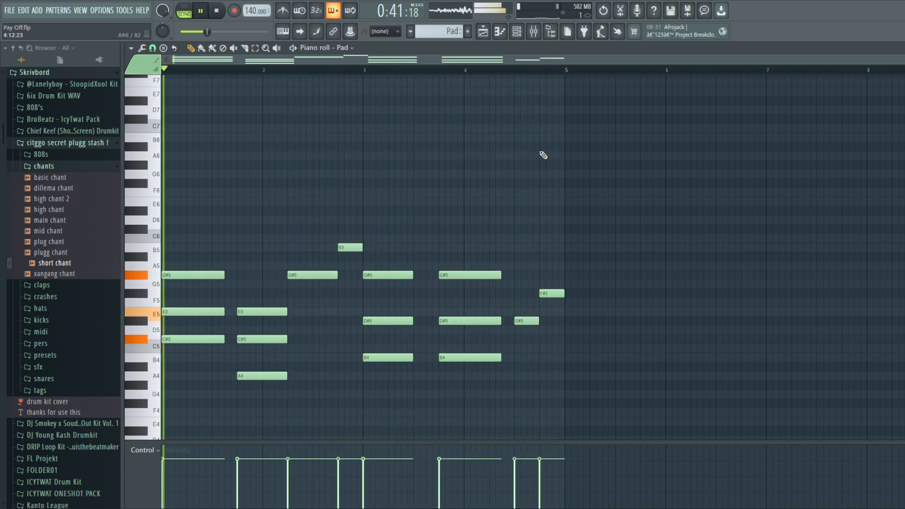
pyautogui.press('space')
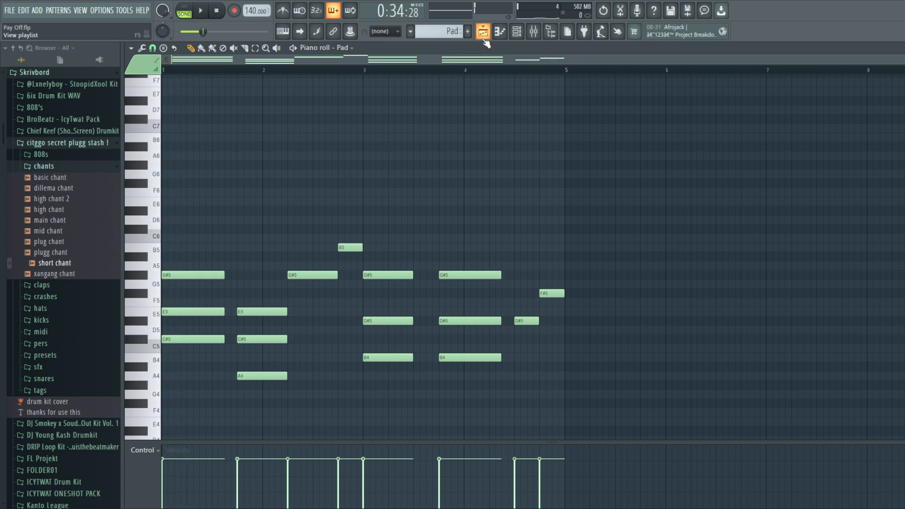
# Inspect the Pad channel's Nexus 3 instrument preset and return to the Pad's piano roll
pyautogui.click(516, 31)
pyautogui.click(241, 131)
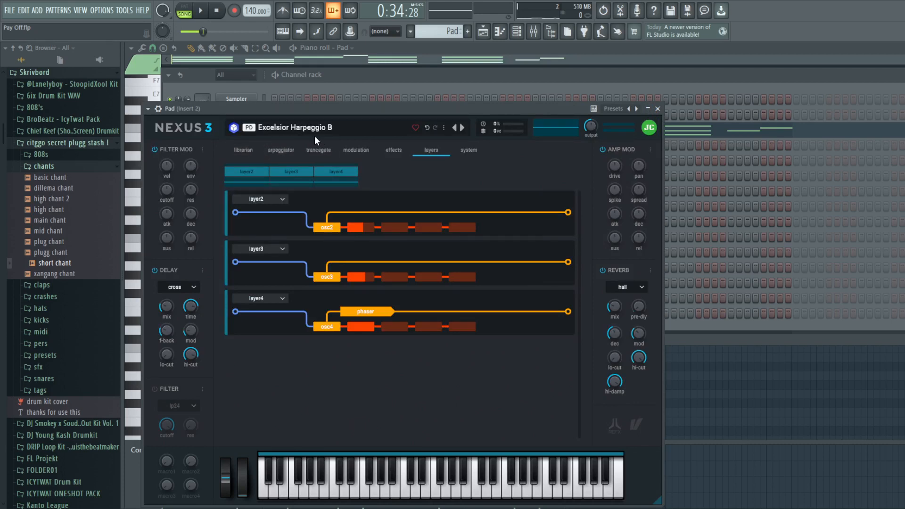
pyautogui.click(657, 109)
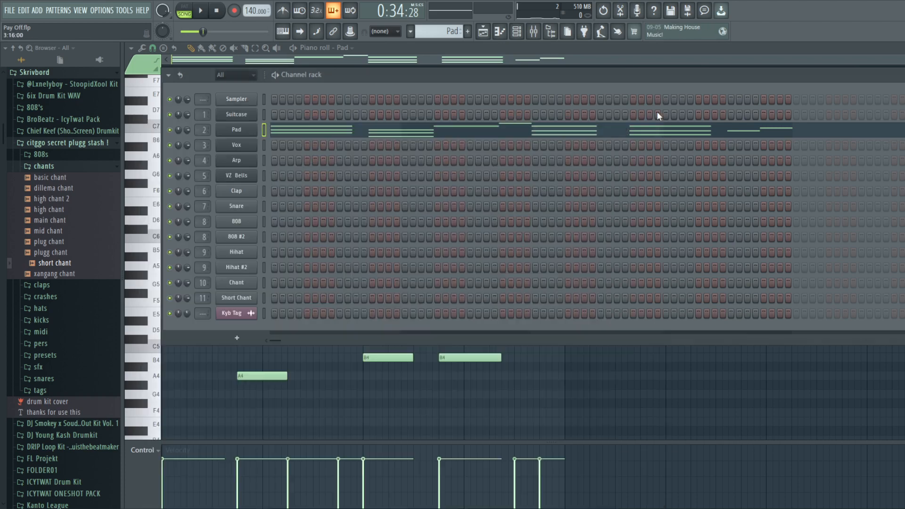
pyautogui.click(499, 32)
pyautogui.click(498, 33)
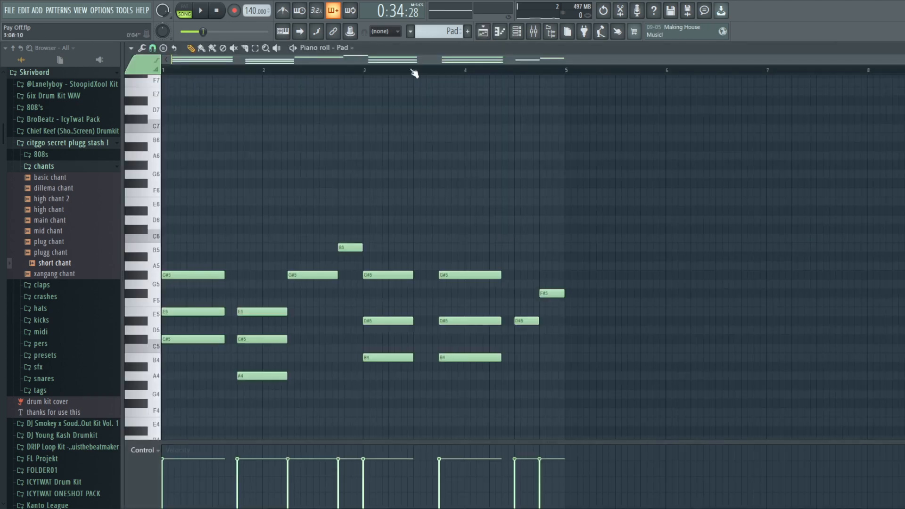
# Draw a short example chord of F6, A6 and D7 at the start of bar 1 above the Pad notes
pyautogui.scroll(3, 371, 60)
pyautogui.moveTo(369, 61); pyautogui.dragTo(250, 57)
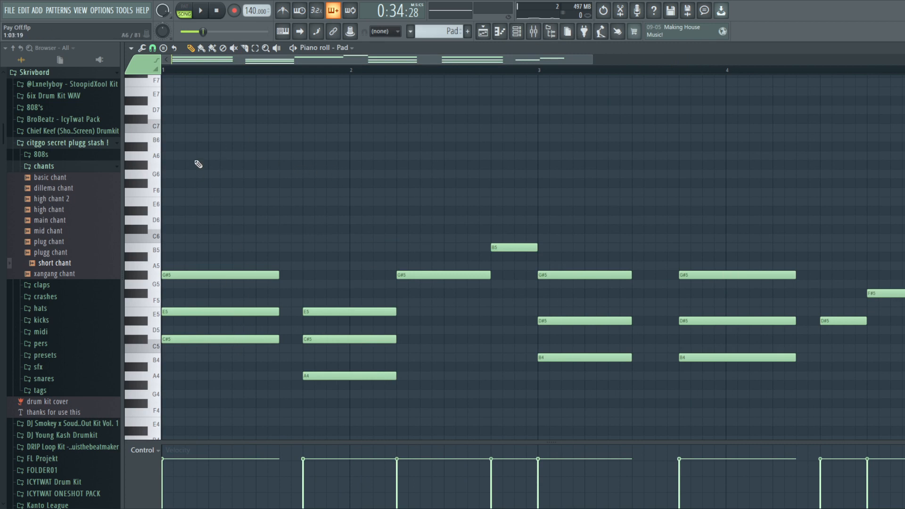
pyautogui.click(169, 193)
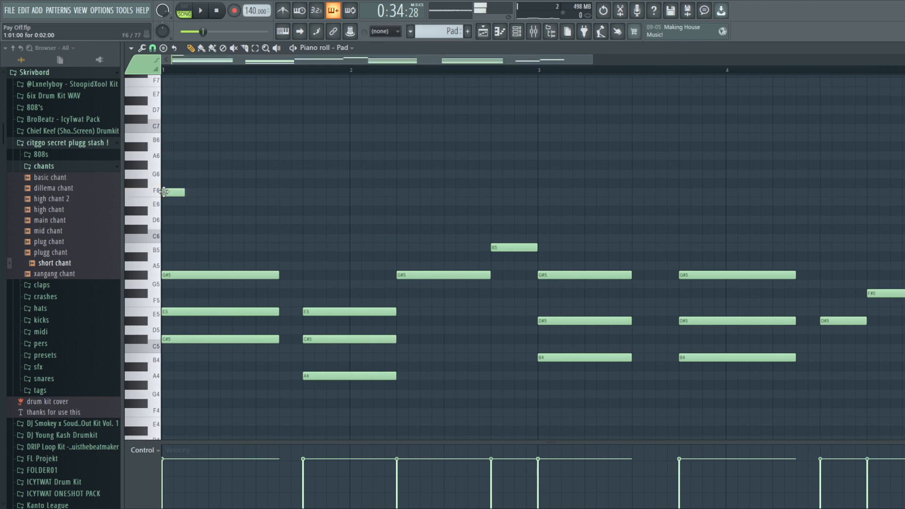
pyautogui.click(169, 165)
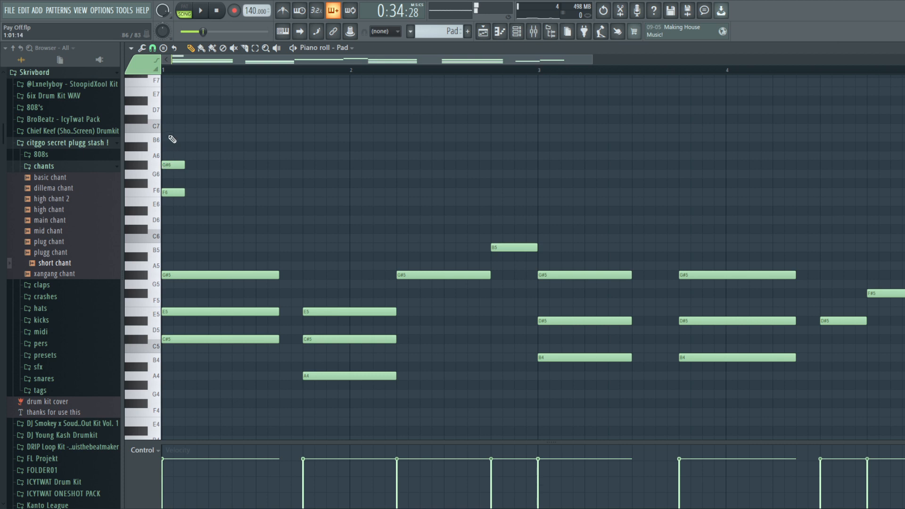
pyautogui.click(169, 119)
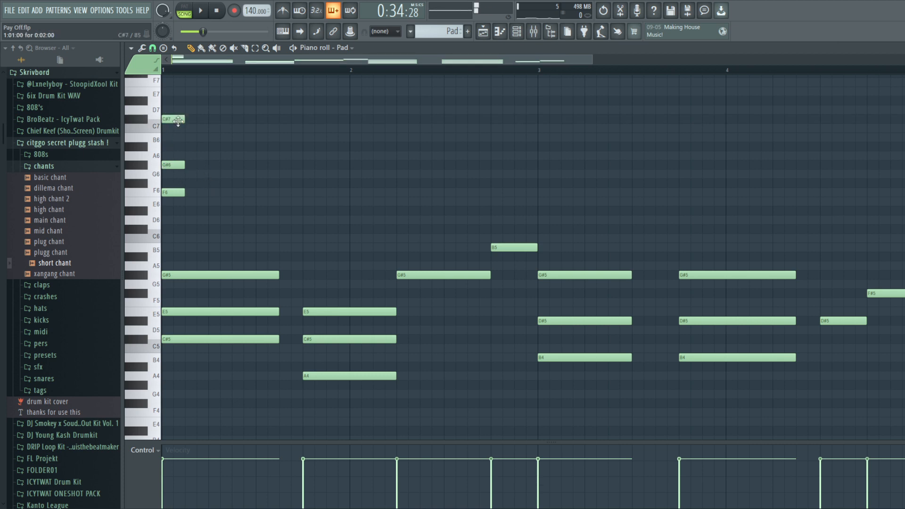
pyautogui.press('space')
pyautogui.press('space')
pyautogui.moveTo(174, 165); pyautogui.dragTo(174, 156)
pyautogui.moveTo(172, 118); pyautogui.dragTo(172, 105)
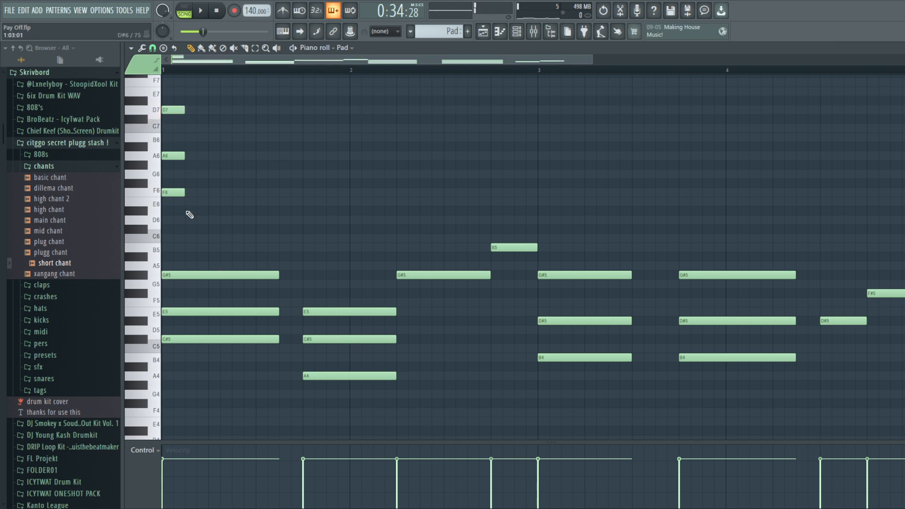
# Lengthen the example chord, duplicate it directly after itself and transpose the copy down to D#6, G6 and C7
pyautogui.moveTo(184, 223); pyautogui.dragTo(301, 117)
pyautogui.hotkey('ctrl', 'b')
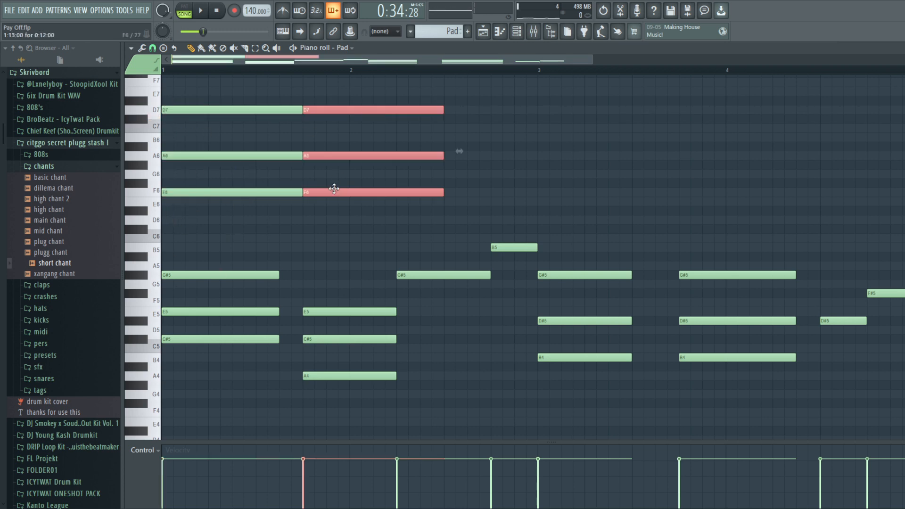
pyautogui.moveTo(335, 190); pyautogui.dragTo(335, 208)
pyautogui.keyDown('ctrl'); pyautogui.click(332, 235); pyautogui.keyUp('ctrl')
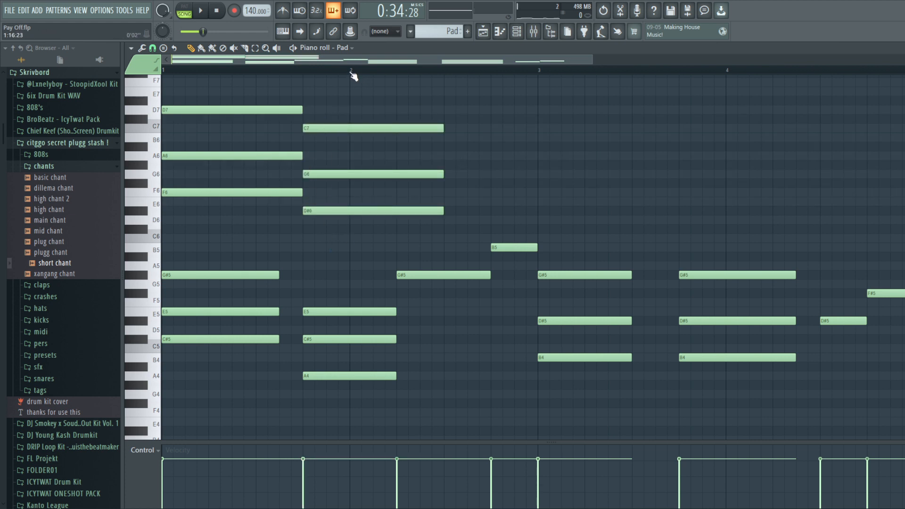
# Delete all six example chord notes above the Pad progression
pyautogui.rightClick(332, 128)
pyautogui.rightClick(329, 174)
pyautogui.rightClick(316, 211)
pyautogui.rightClick(290, 192)
pyautogui.rightClick(283, 156)
pyautogui.rightClick(280, 109)
pyautogui.scroll(-1, 322, 217)
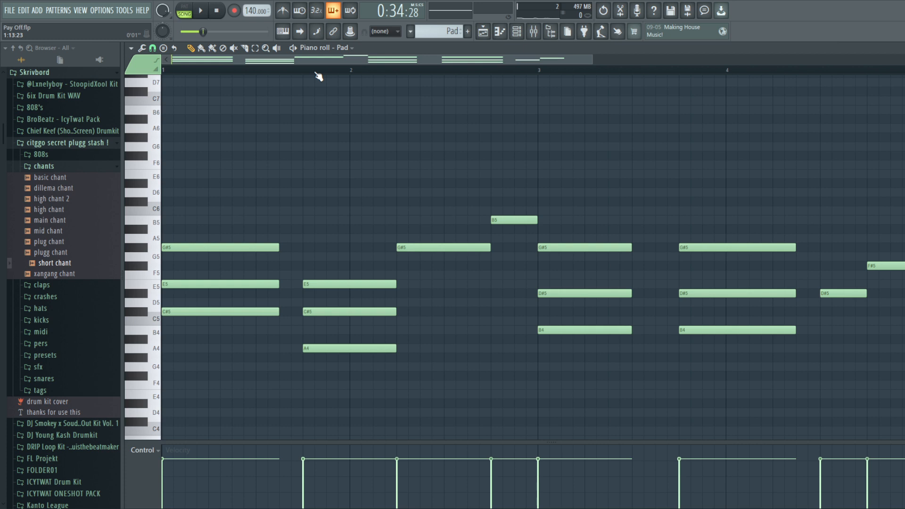
pyautogui.scroll(-2, 318, 77)
pyautogui.scroll(-1, 319, 77)
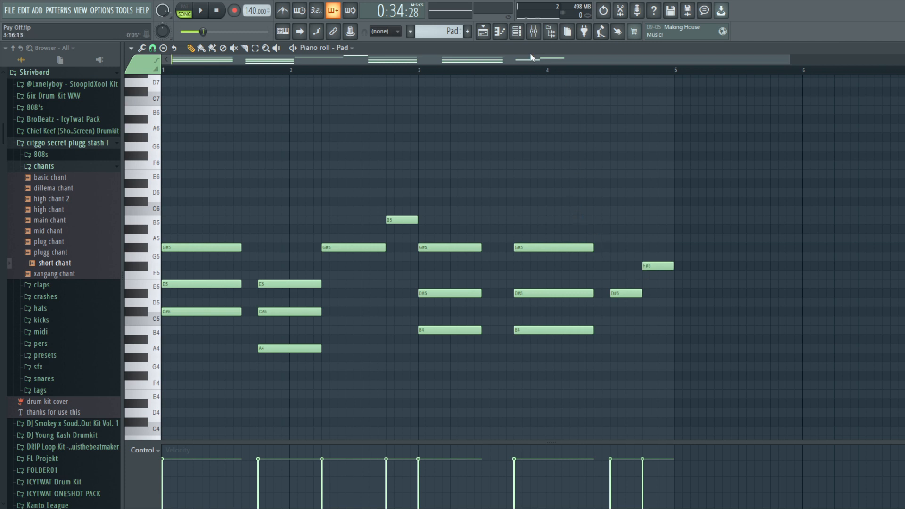
pyautogui.press('F6')
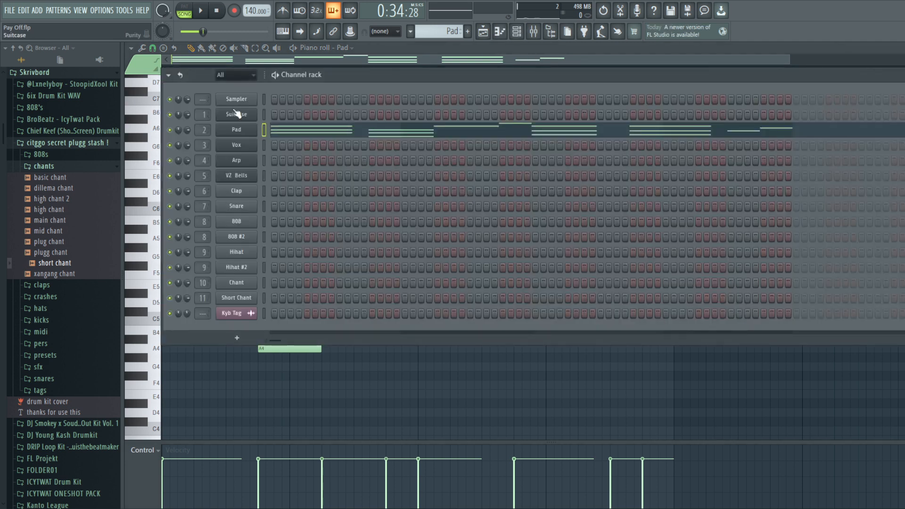
pyautogui.click(500, 32)
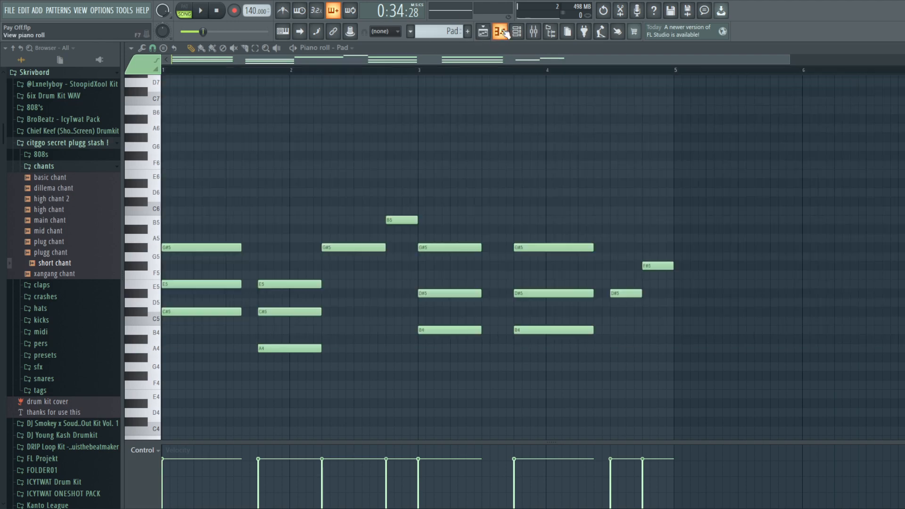
# Open the Suitcase pattern in the piano roll and inspect the Purity preset on its channel
pyautogui.click(483, 31)
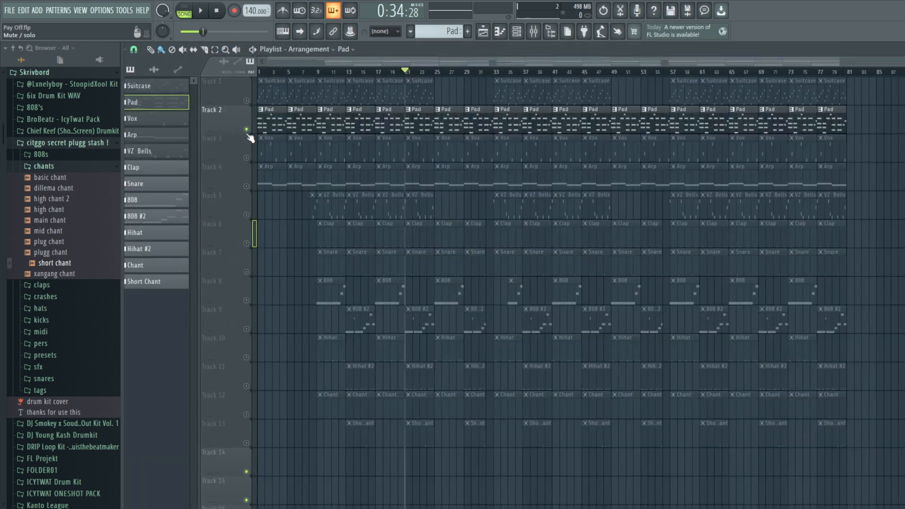
pyautogui.doubleClick(421, 86)
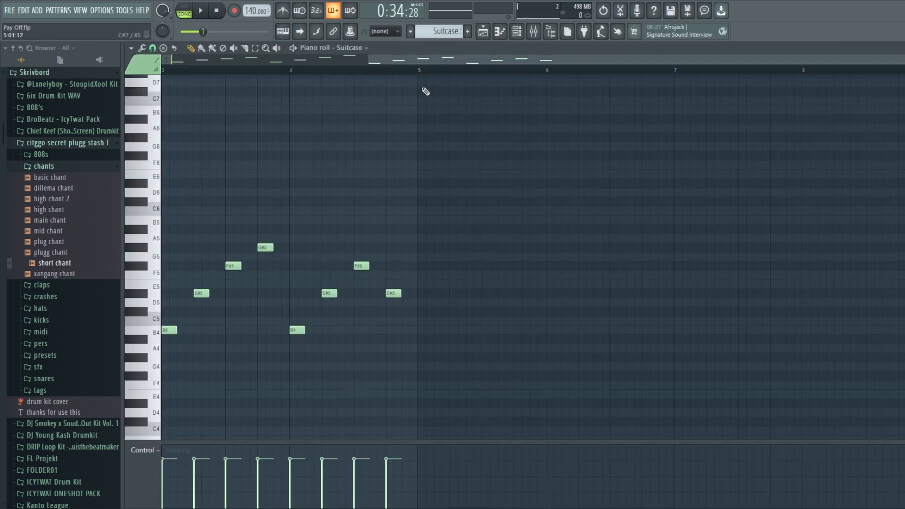
pyautogui.click(516, 33)
pyautogui.click(242, 116)
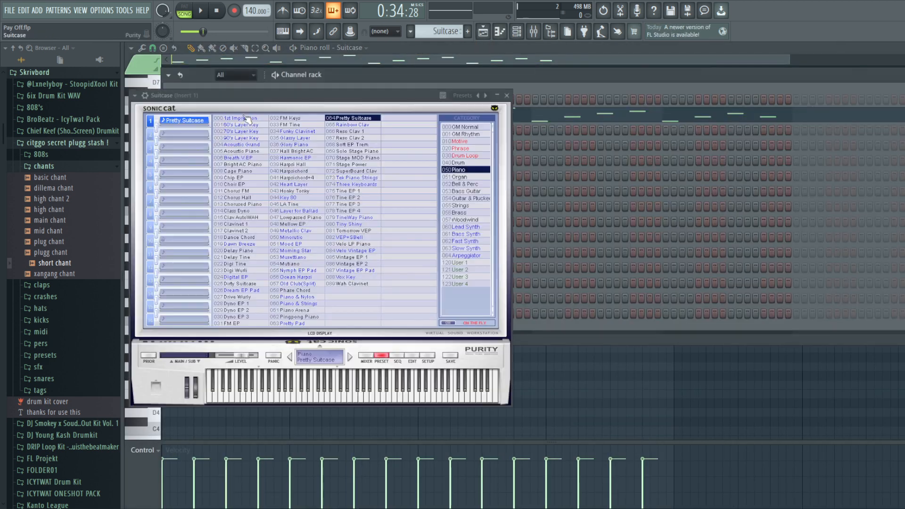
pyautogui.click(506, 95)
# Reopen the Suitcase pattern from the playlist and play its melody in the piano roll
pyautogui.click(482, 31)
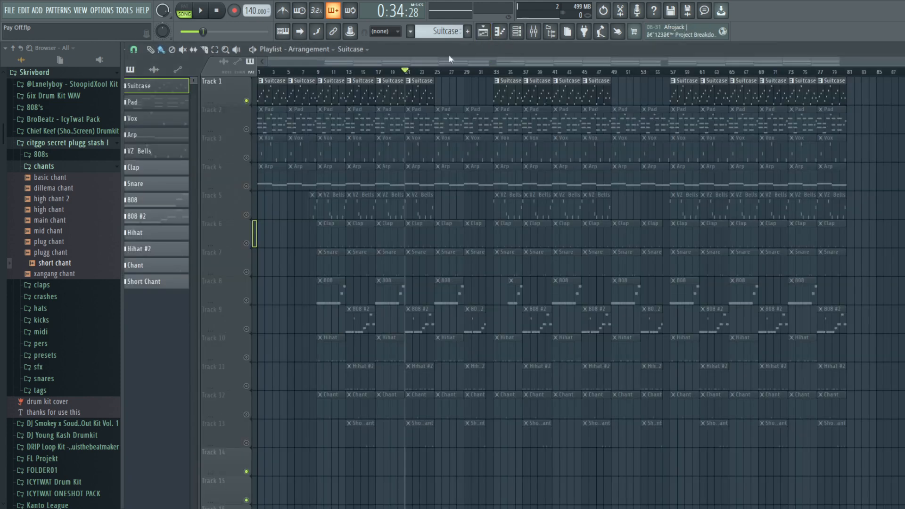
pyautogui.doubleClick(414, 87)
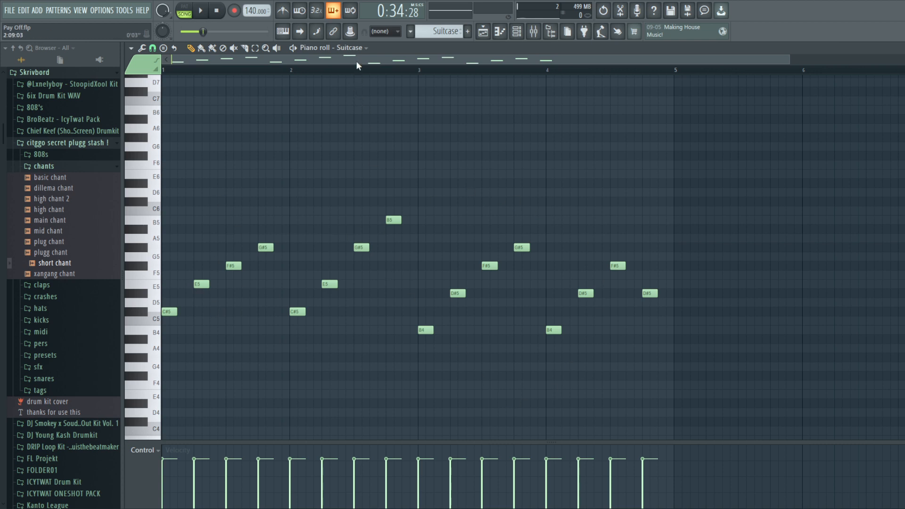
pyautogui.press('space')
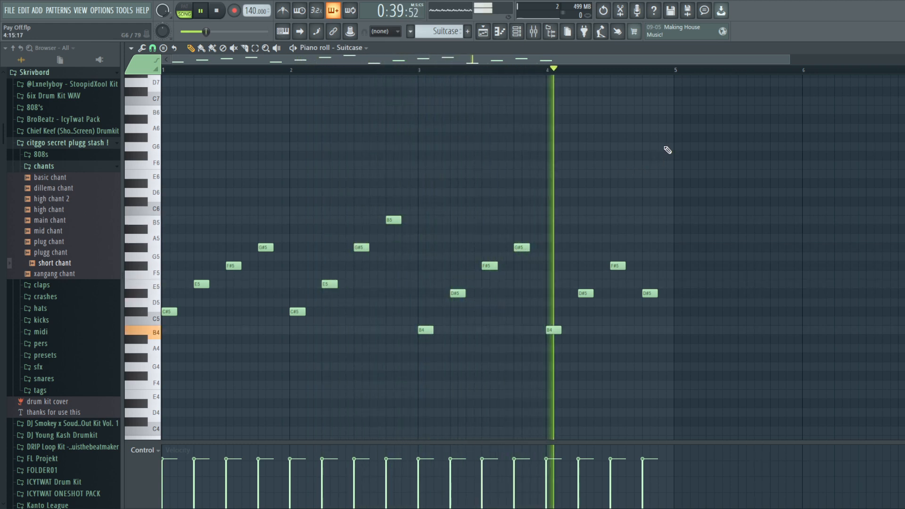
pyautogui.press('space')
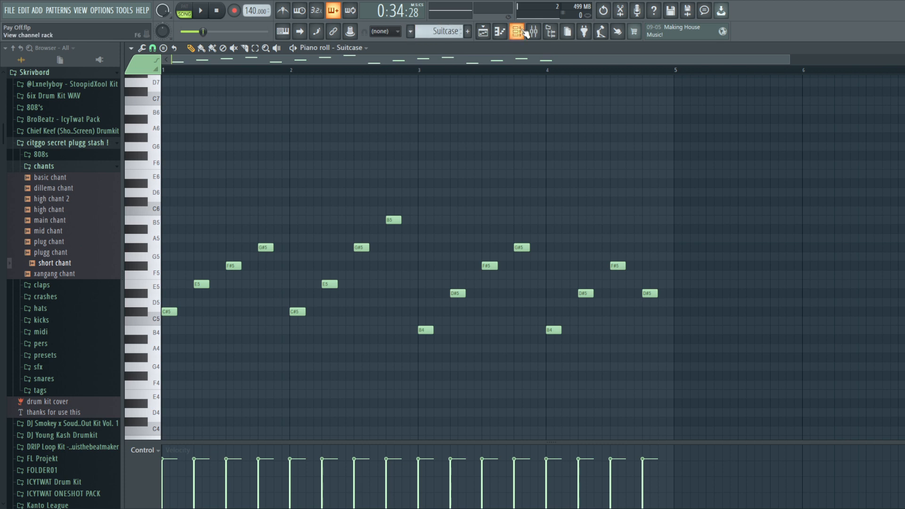
# Return to the playlist, mute the Suitcase on Track 1 and unmute the Vox on Track 3
pyautogui.click(526, 33)
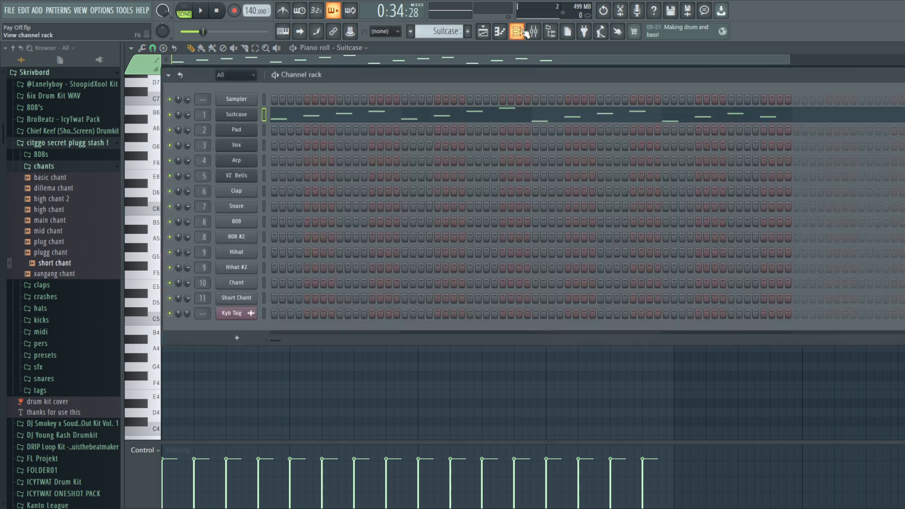
pyautogui.click(483, 31)
pyautogui.click(256, 105)
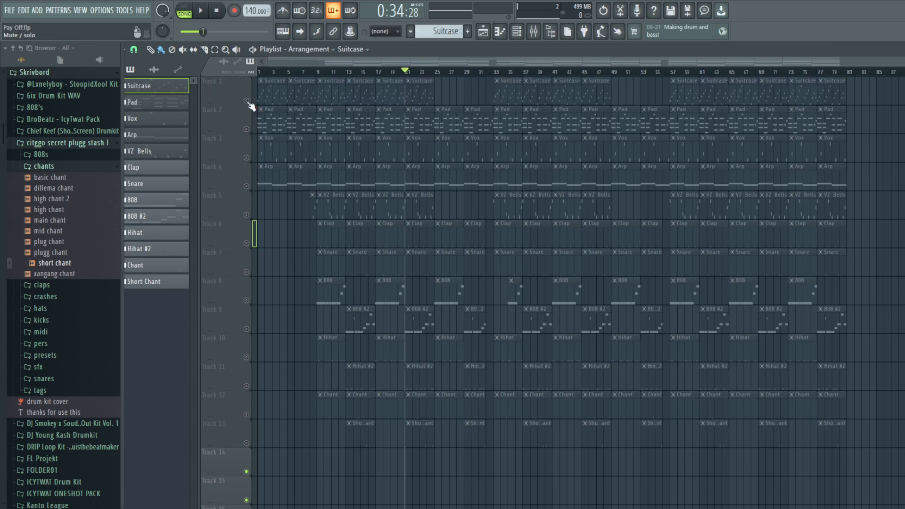
pyautogui.click(251, 165)
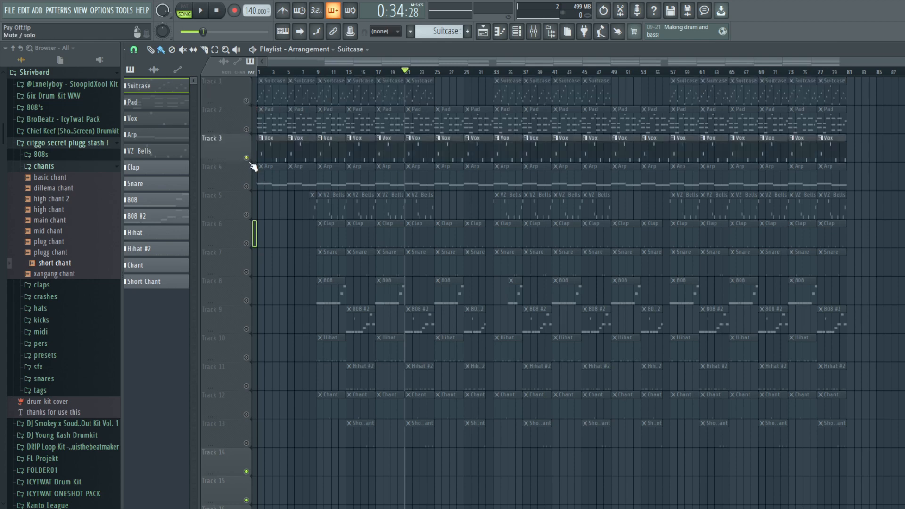
# Open the Vox pattern in the piano roll, inspect the Purity preset on its channel and return to the playlist
pyautogui.doubleClick(416, 148)
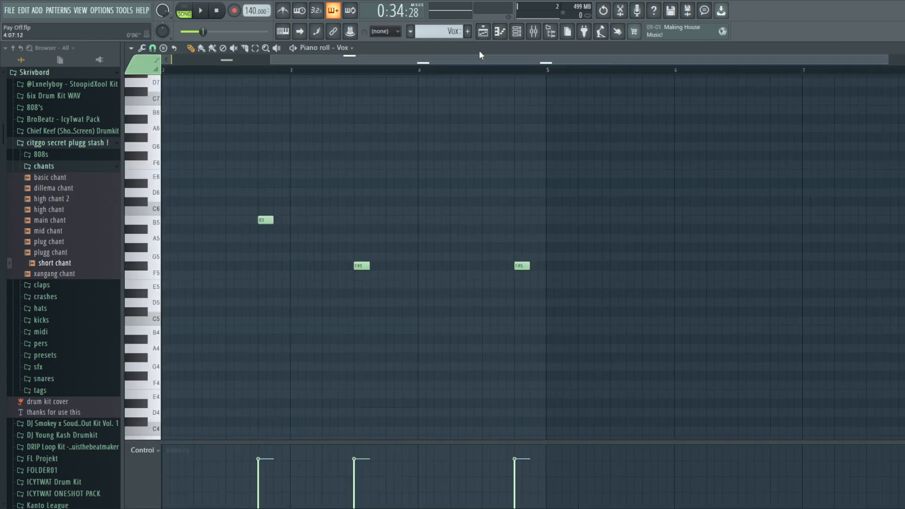
pyautogui.click(517, 33)
pyautogui.click(236, 143)
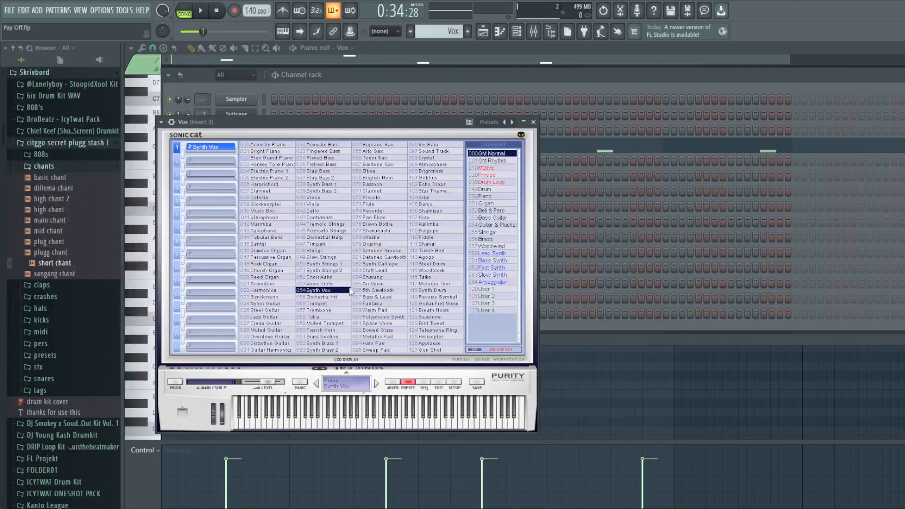
pyautogui.click(533, 122)
pyautogui.click(482, 32)
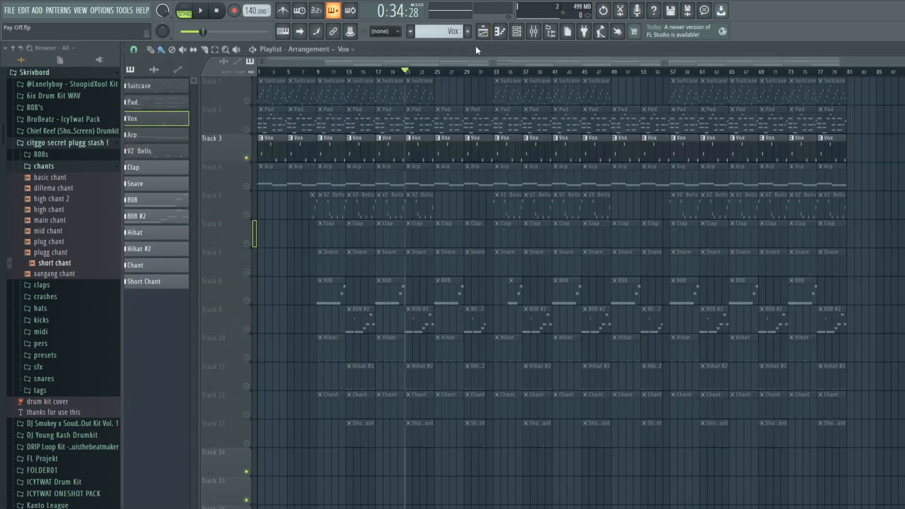
# Reopen the Vox pattern from the playlist and play its melody in the piano roll
pyautogui.doubleClick(414, 147)
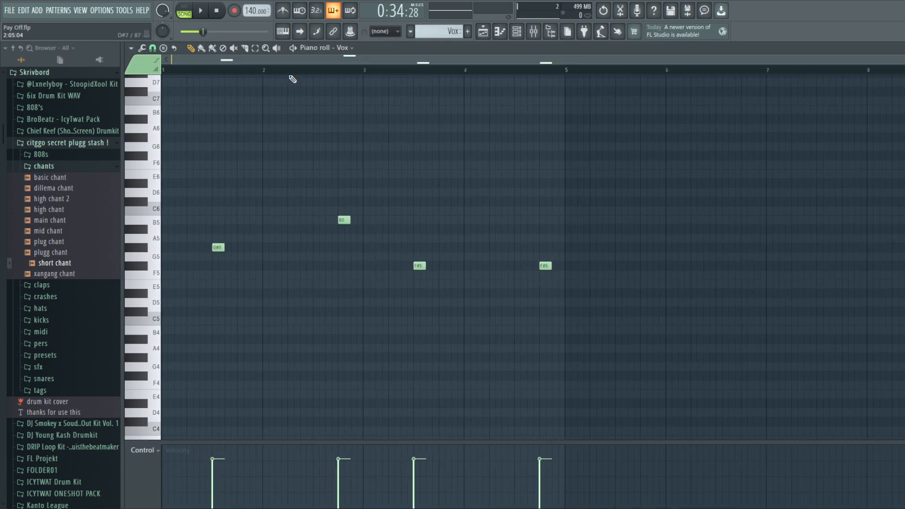
pyautogui.press('space')
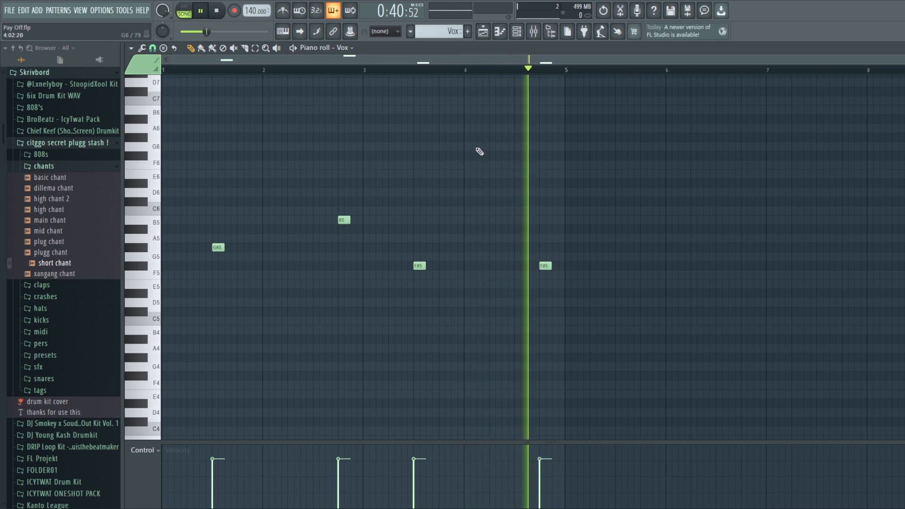
pyautogui.press('space')
# Return to the playlist, mute the Vox on Track 3 and unmute the Arp on Track 4
pyautogui.press('F5')
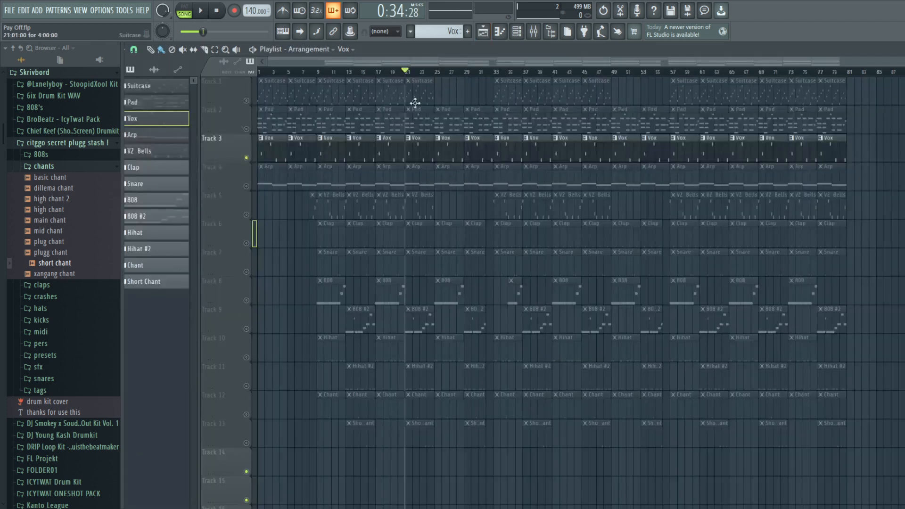
pyautogui.click(246, 159)
pyautogui.click(250, 186)
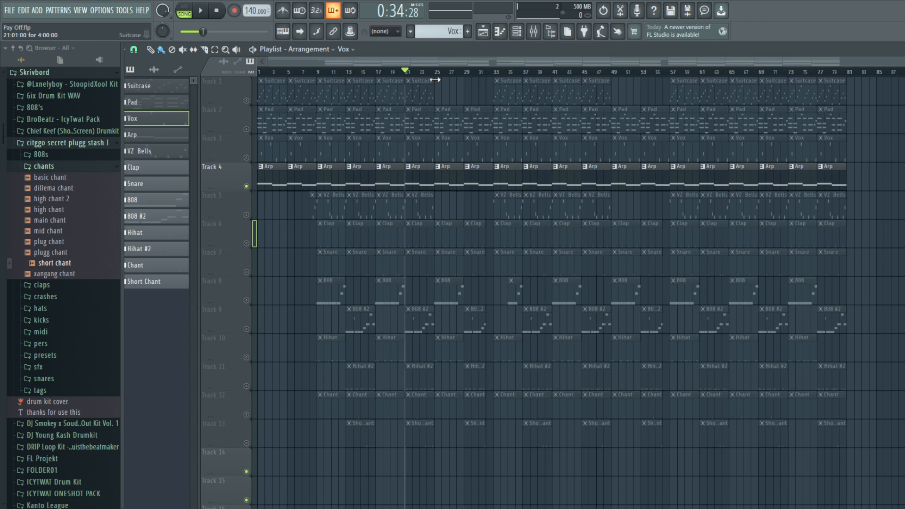
# Open the Arp pattern in the piano roll, play its notes and inspect the Purity preset on its channel
pyautogui.doubleClick(426, 180)
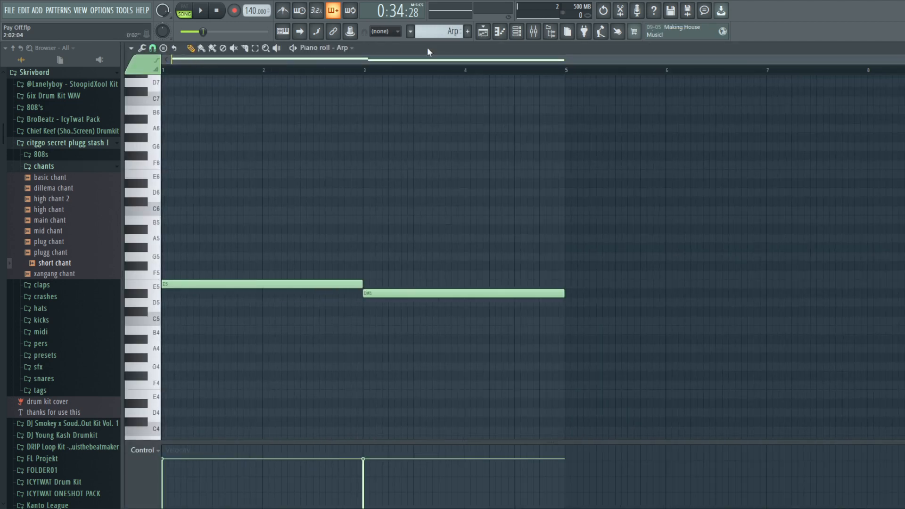
pyautogui.press('space')
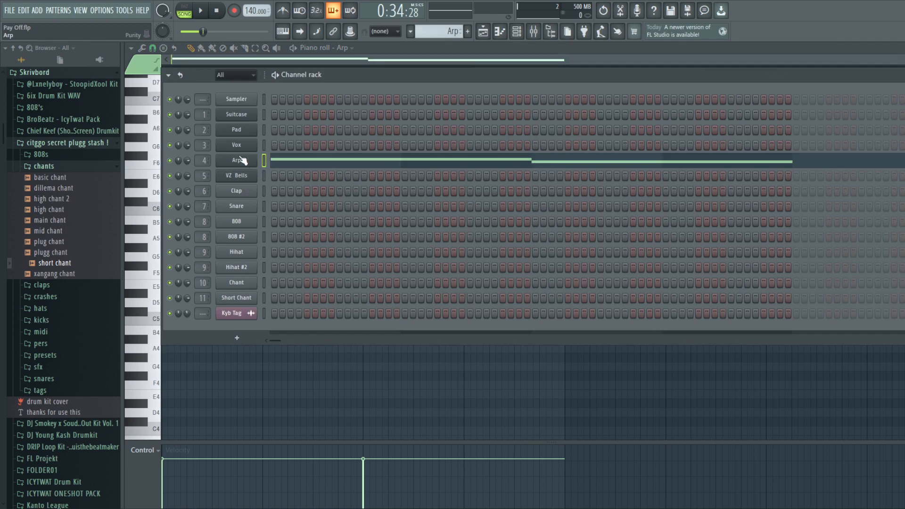
pyautogui.click(237, 160)
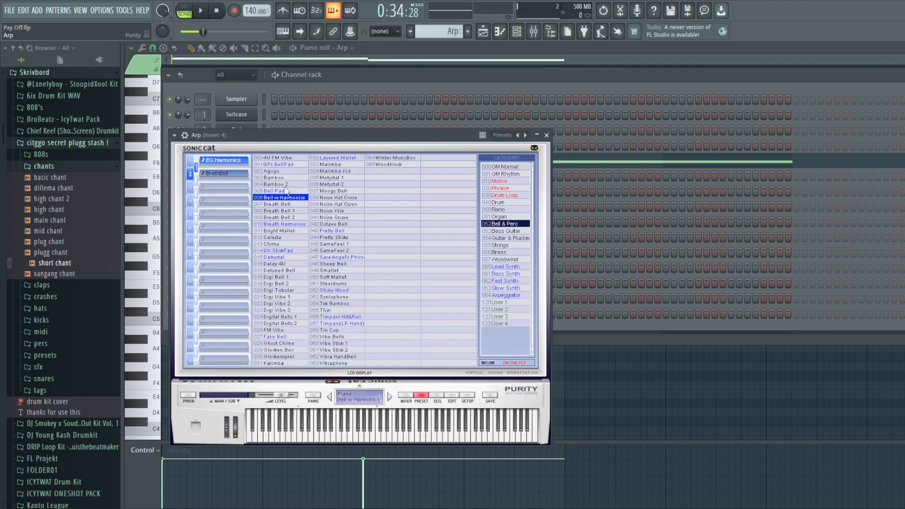
pyautogui.click(546, 136)
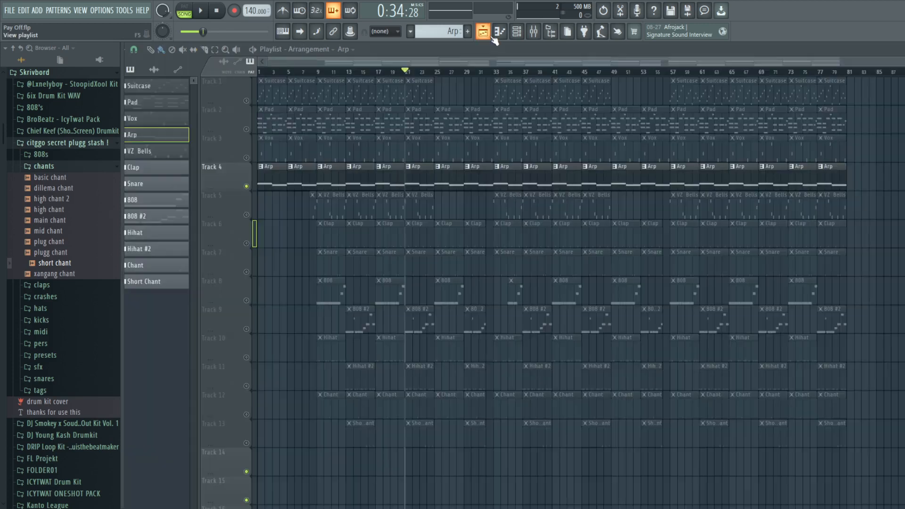
# Return to the playlist, unmute the Pad on Track 2 and play it together with the Arp
pyautogui.click(486, 32)
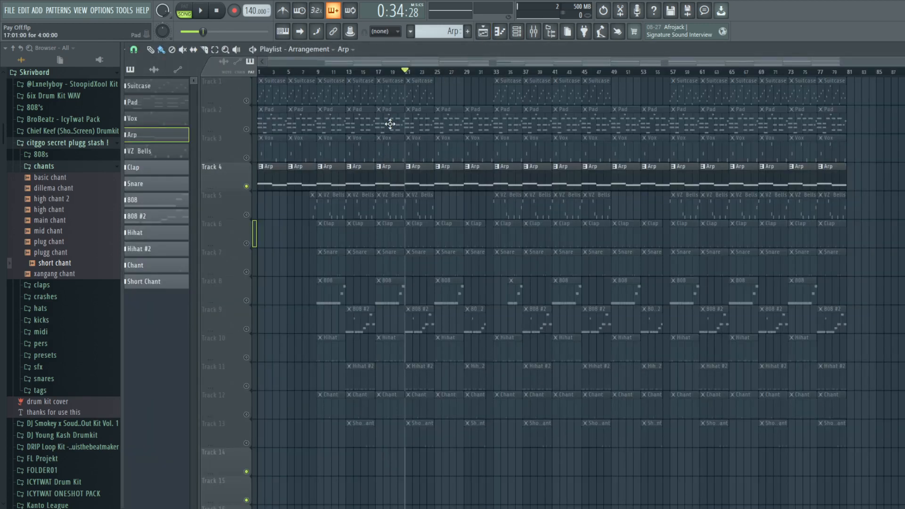
pyautogui.click(247, 130)
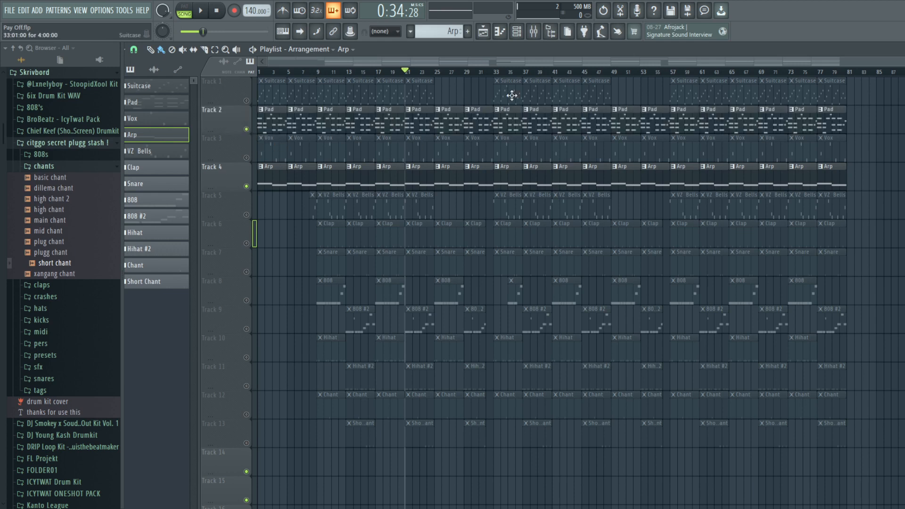
pyautogui.press('space')
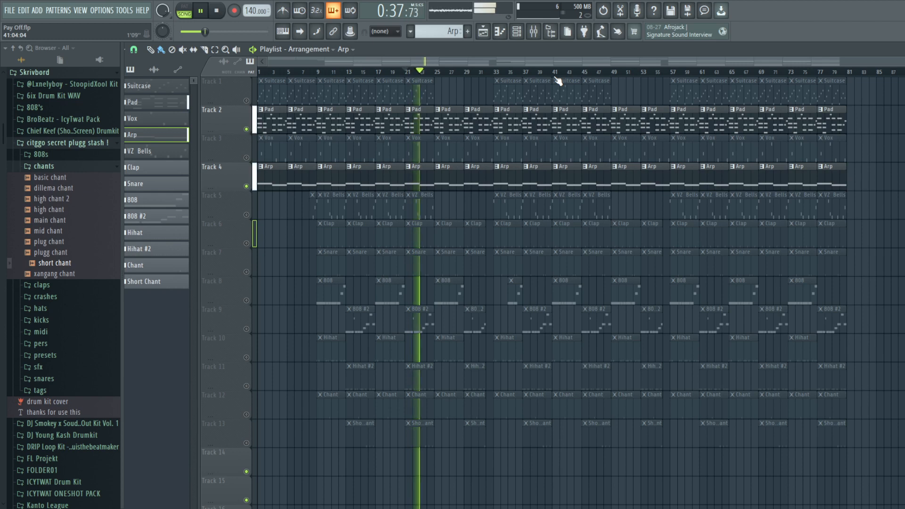
pyautogui.press('space')
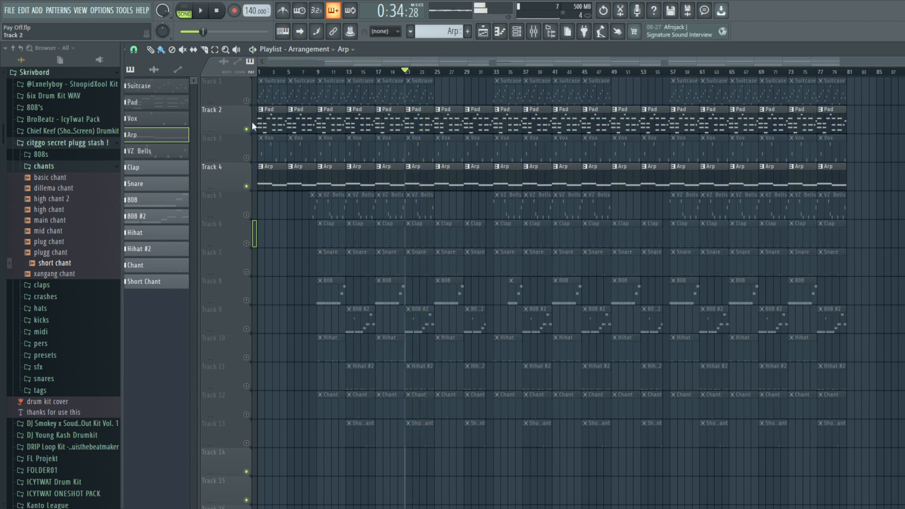
# Mute the Pad and Arp tracks and unmute the VZ Bells on Track 5
pyautogui.click(246, 129)
pyautogui.click(246, 186)
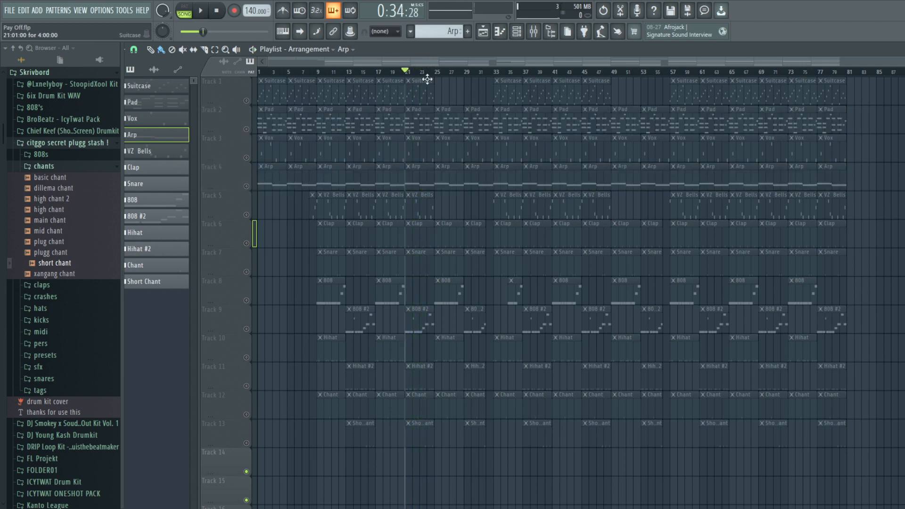
pyautogui.click(246, 215)
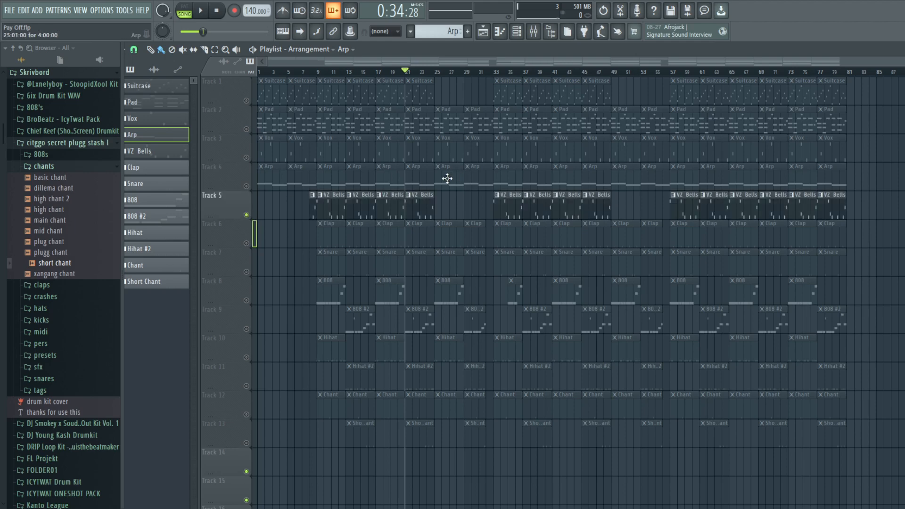
# Inspect the Nexus 3 preset loaded on the VZ Bells channel, and close it
pyautogui.click(516, 31)
pyautogui.click(250, 176)
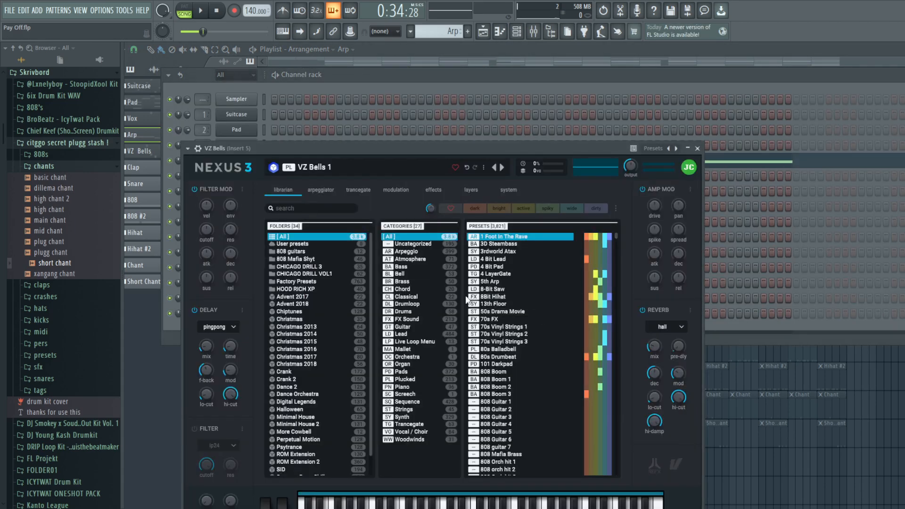
pyautogui.click(697, 148)
pyautogui.click(516, 31)
# Open the VZ Bells pattern in the piano roll and play its notes from the start
pyautogui.doubleClick(419, 206)
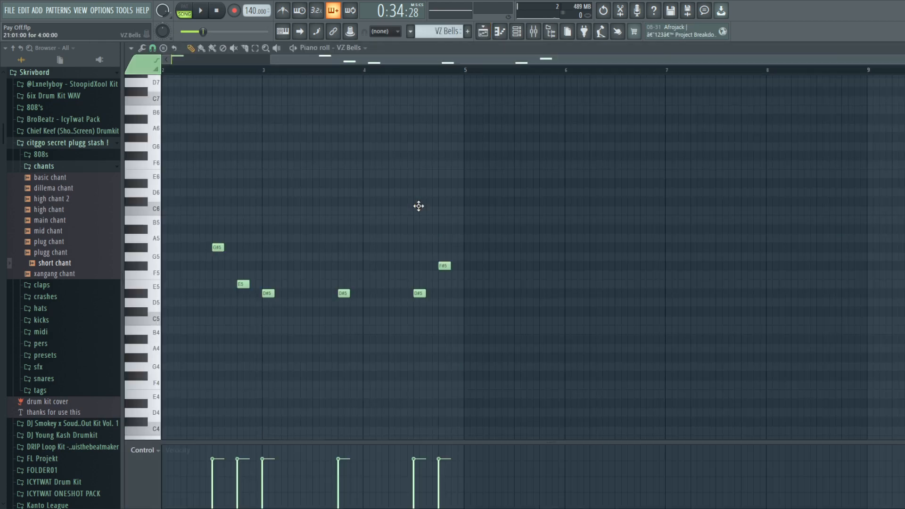
pyautogui.moveTo(433, 58); pyautogui.dragTo(271, 53)
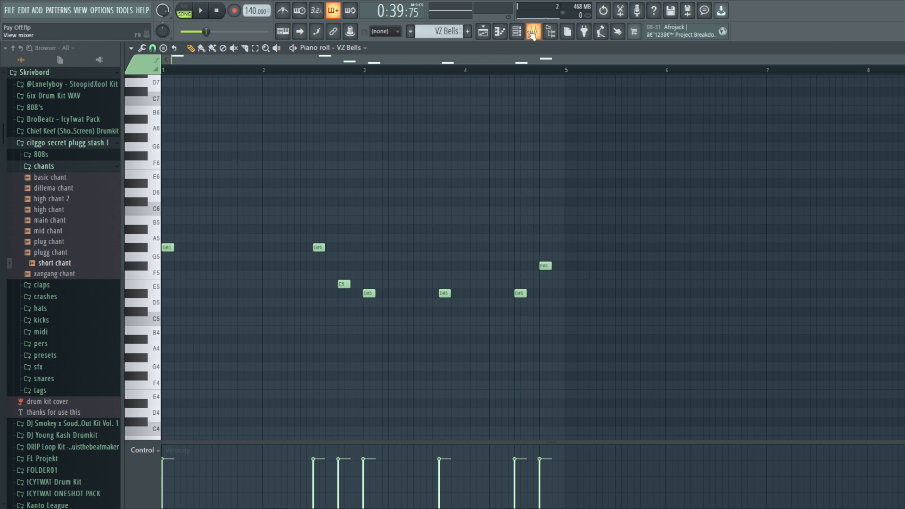
pyautogui.press('space')
pyautogui.press('space')
# Set the song playback position back to bar 21 and replay the VZ Bells melody in the piano roll
pyautogui.click(489, 35)
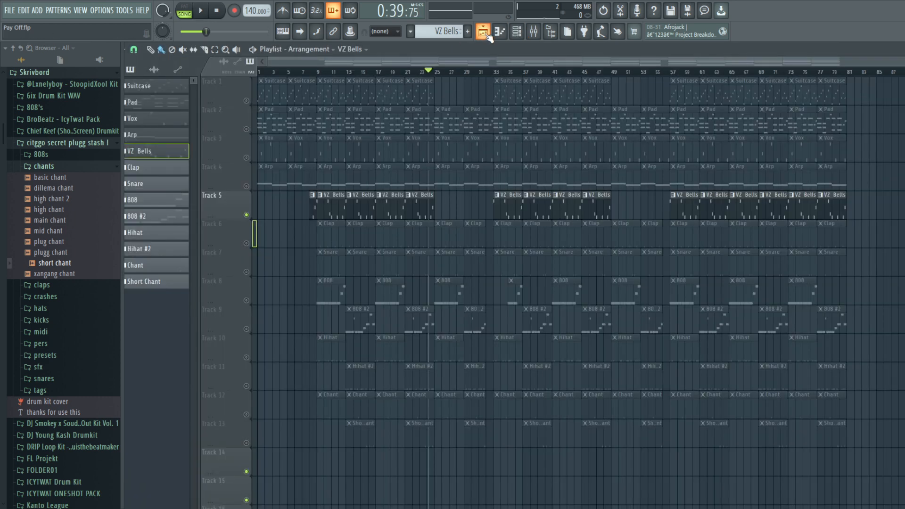
pyautogui.moveTo(427, 76); pyautogui.dragTo(405, 76)
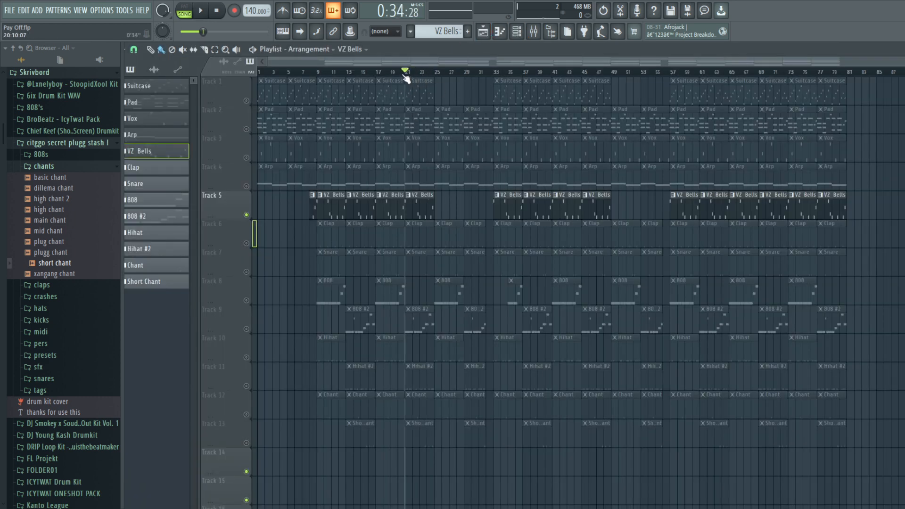
pyautogui.click(500, 37)
pyautogui.press('space')
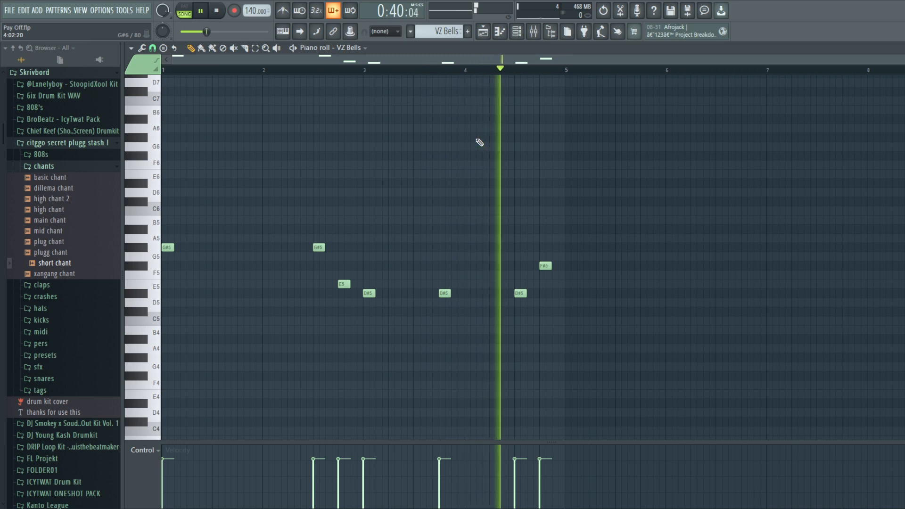
pyautogui.press('space')
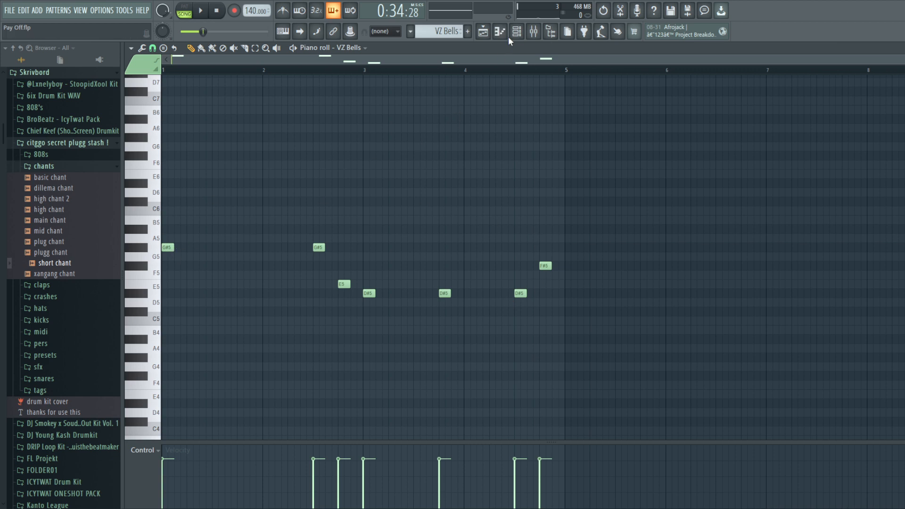
# Return to the playlist, mute the VZ Bells on Track 5 and unmute the Clap on Track 6
pyautogui.click(483, 31)
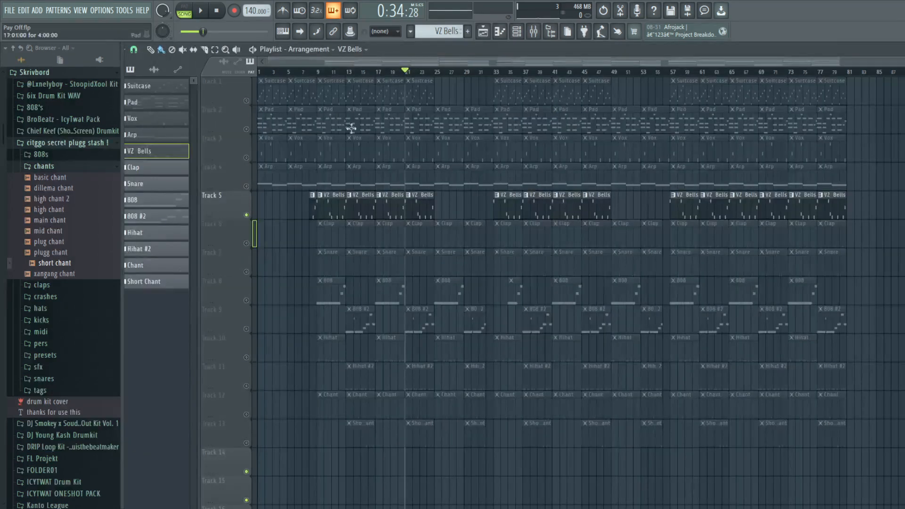
pyautogui.click(247, 215)
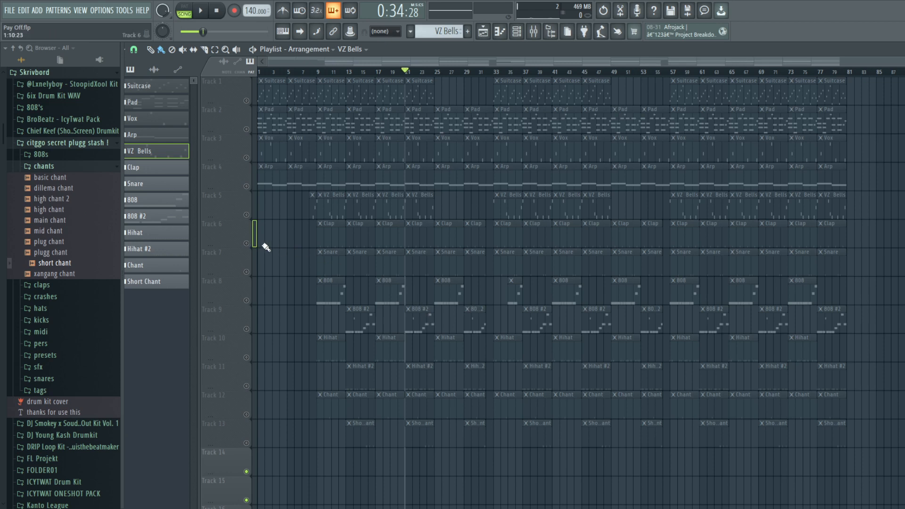
pyautogui.click(247, 244)
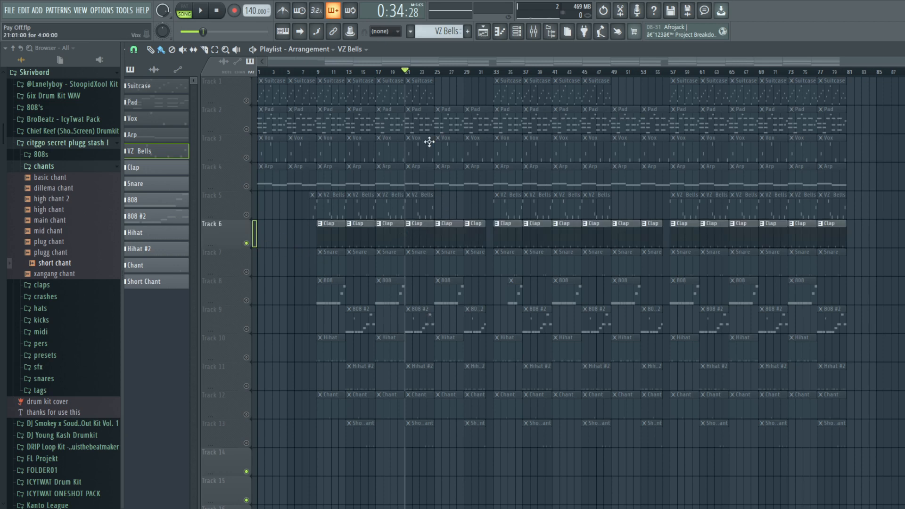
# Review the Clap pattern's steps in the Channel rack and play the isolated Clap track in the playlist
pyautogui.press('F6')
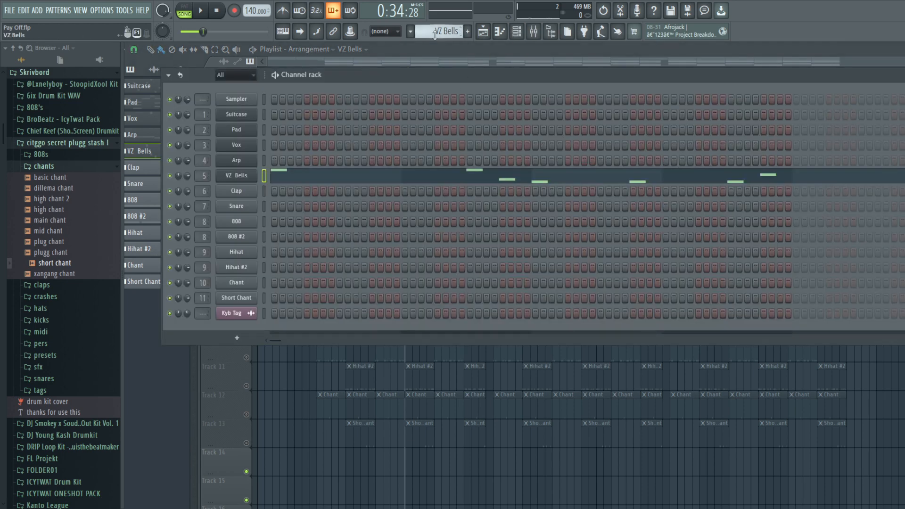
pyautogui.scroll(-1, 439, 32)
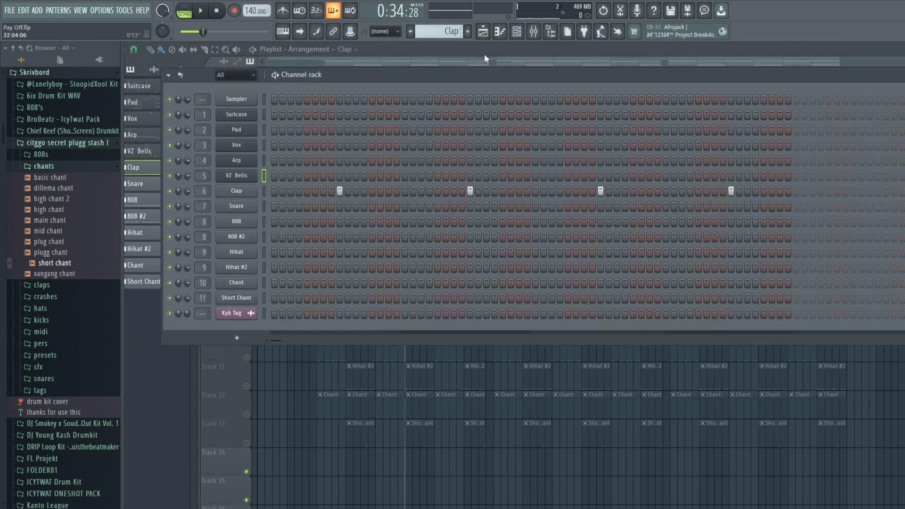
pyautogui.click(482, 33)
pyautogui.press('space')
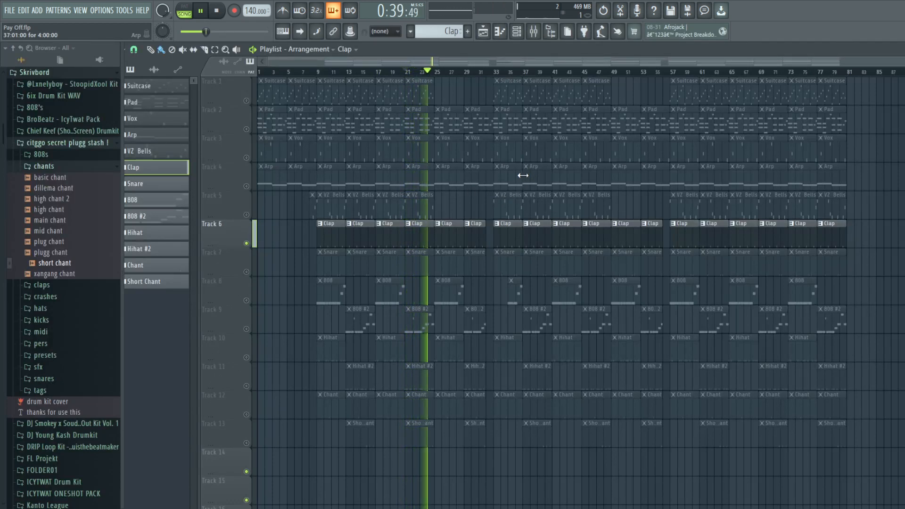
pyautogui.press('space')
# Isolate the Snare on Track 7 for playback and review its pattern's steps in the Channel rack
pyautogui.click(249, 274)
pyautogui.press('space')
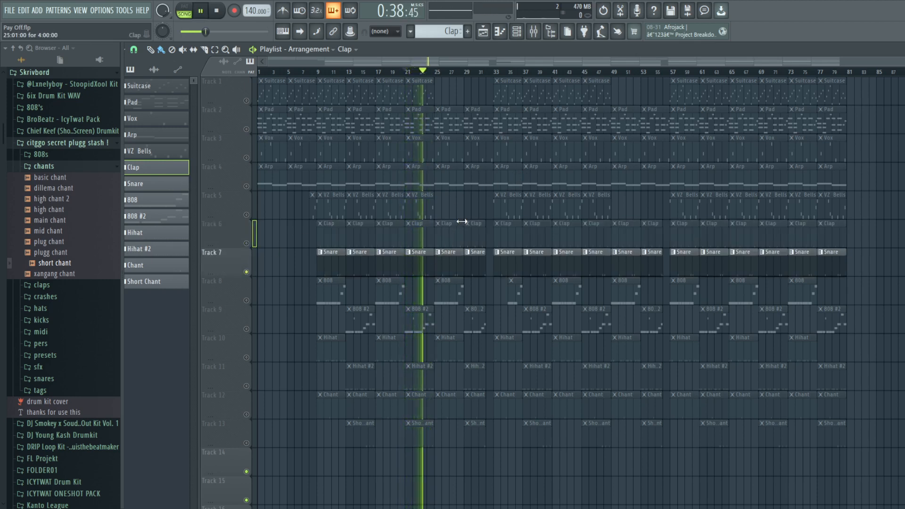
pyautogui.click(518, 33)
pyautogui.press('space')
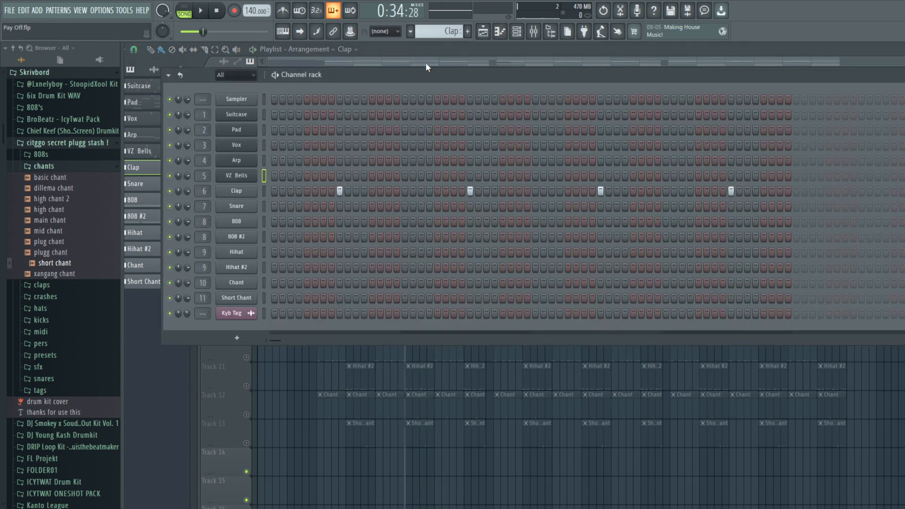
pyautogui.scroll(-1, 439, 32)
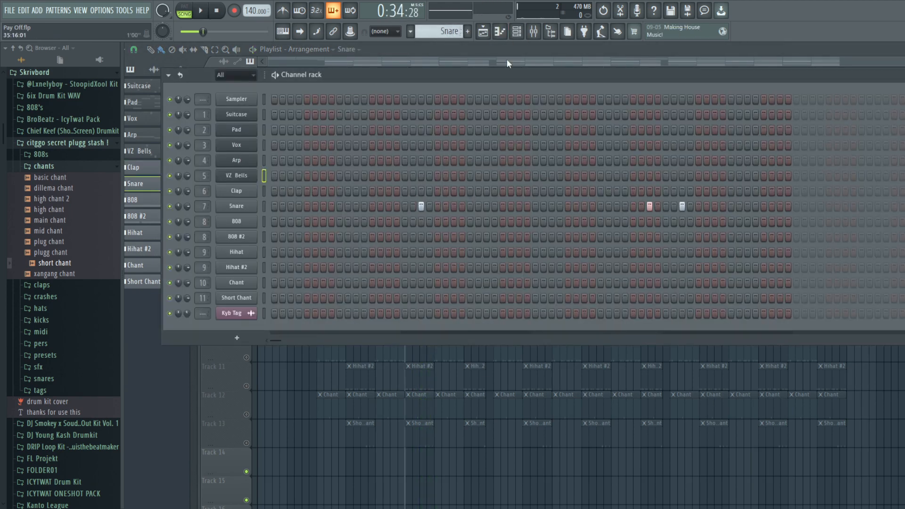
# Return to the playlist and switch the audible track from the Snare to the 808 on Track 8
pyautogui.click(483, 35)
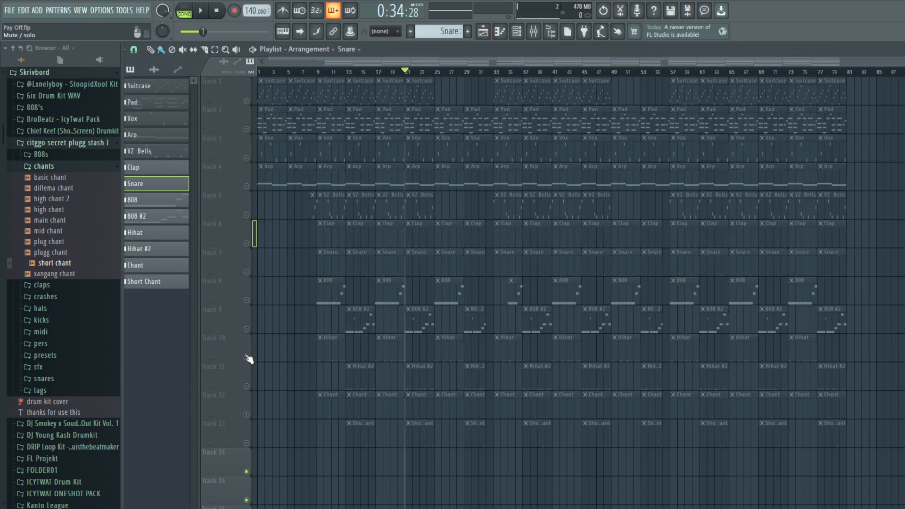
pyautogui.click(246, 300)
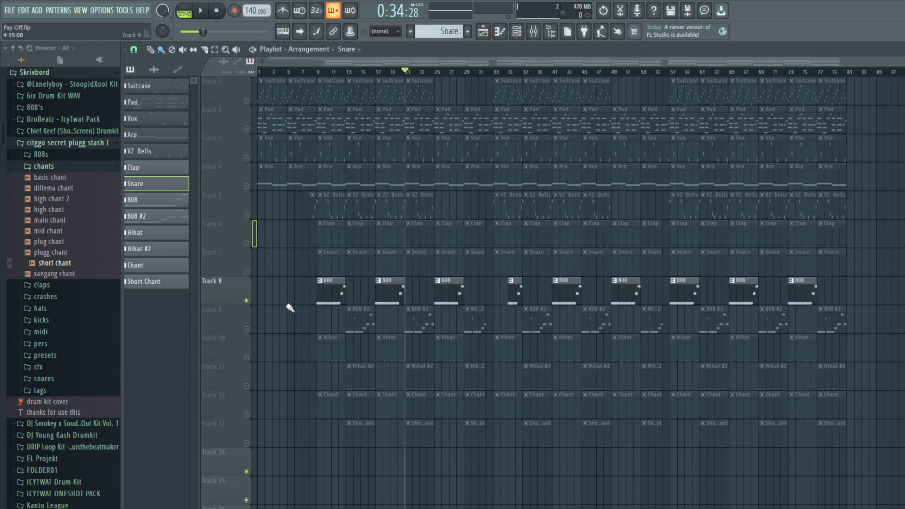
# Set the playback position to bar 17 and review the 808 pattern in the Channel rack
pyautogui.click(376, 72)
pyautogui.click(516, 32)
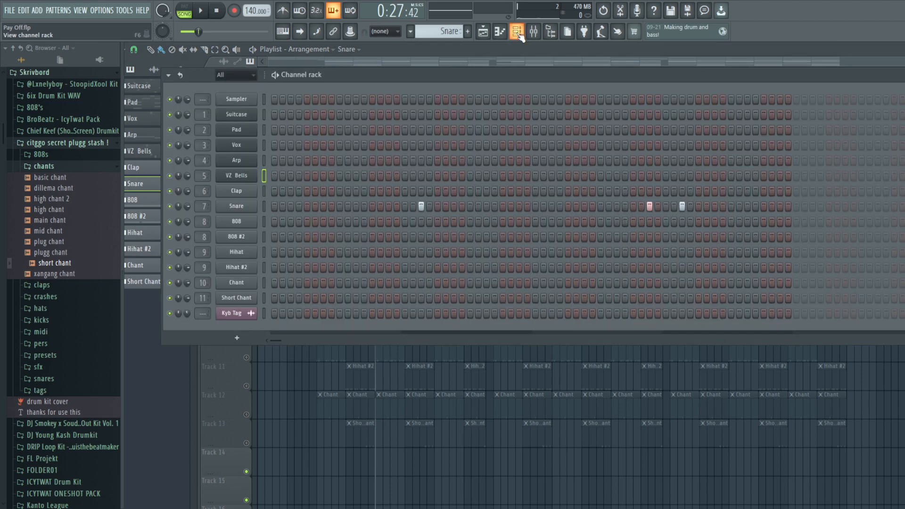
pyautogui.moveTo(441, 32); pyautogui.dragTo(441, 27)
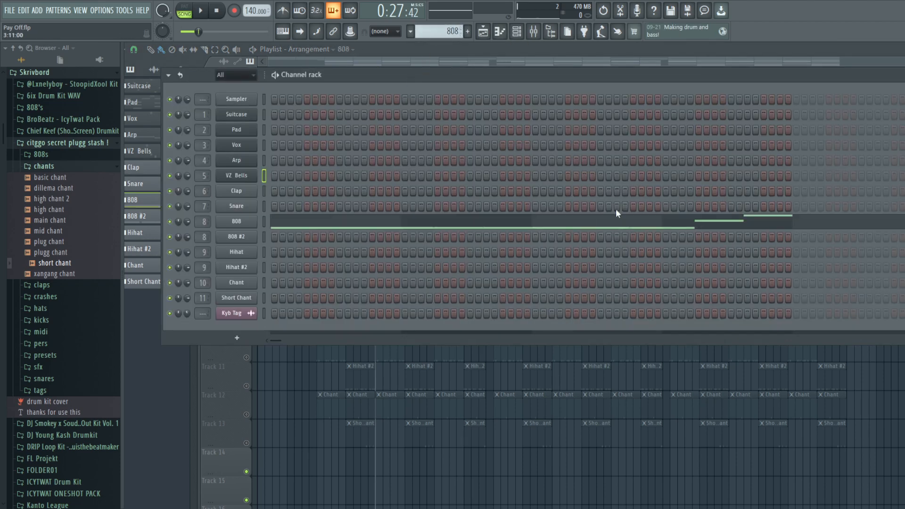
# Try out a few steps on the Clap and VZ Bells channels of the 808 pattern and clear them
pyautogui.click(274, 191)
pyautogui.click(348, 191)
pyautogui.click(364, 175)
pyautogui.click(373, 175)
pyautogui.click(397, 190)
pyautogui.click(405, 191)
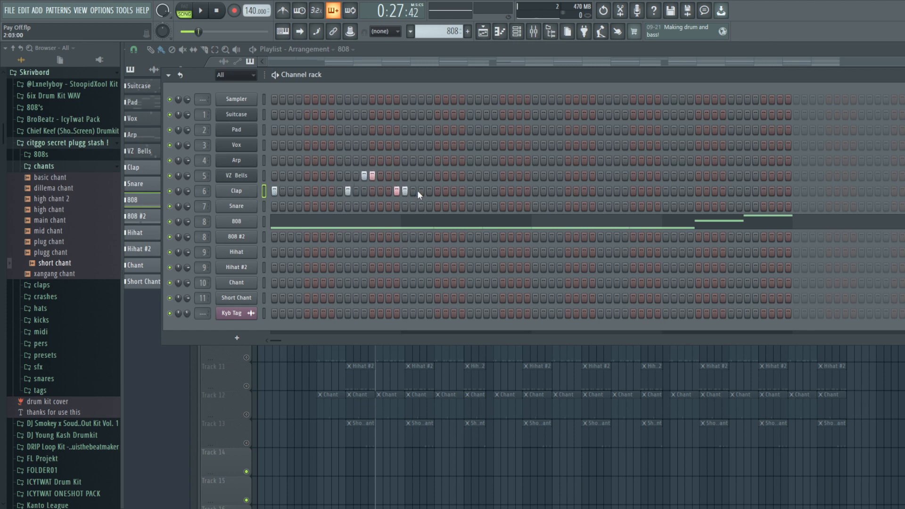
pyautogui.rightClick(364, 176)
pyautogui.rightClick(372, 176)
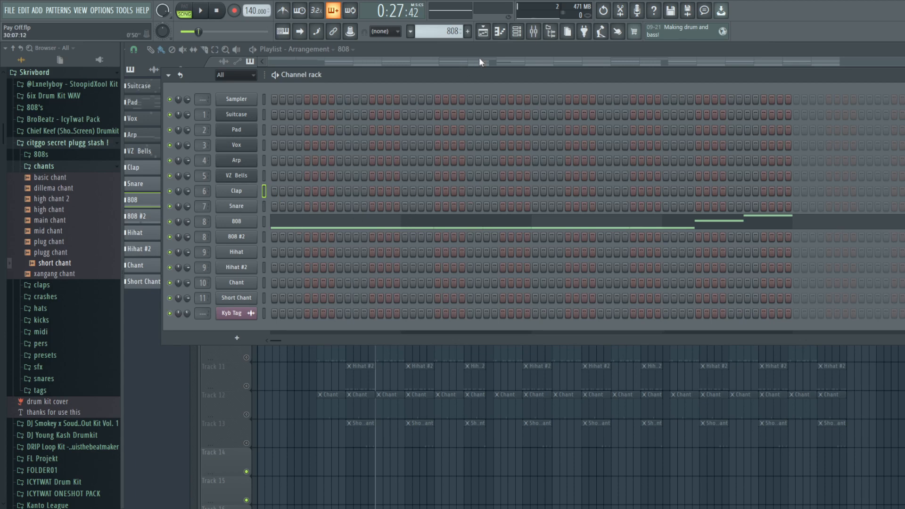
# Open the 808 channel's settings from the Channel rack, review its sample page and close it
pyautogui.press('F7')
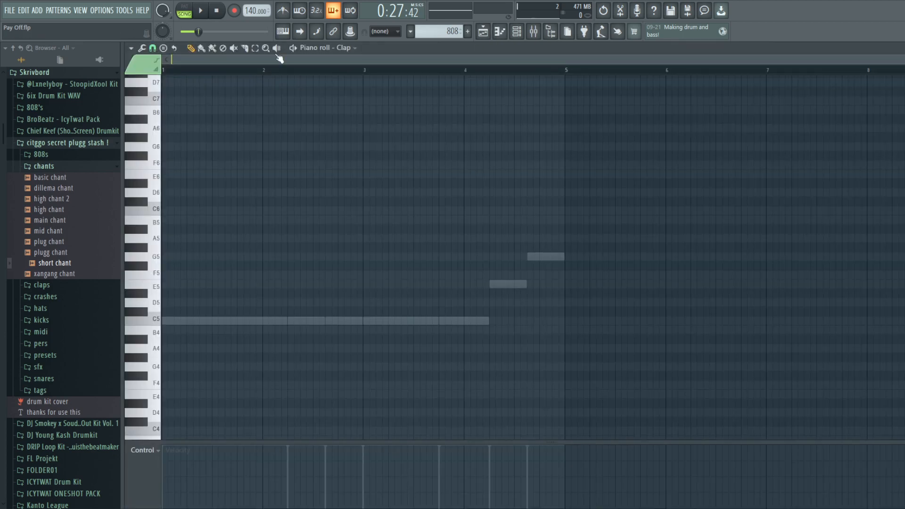
pyautogui.click(143, 50)
pyautogui.click(517, 31)
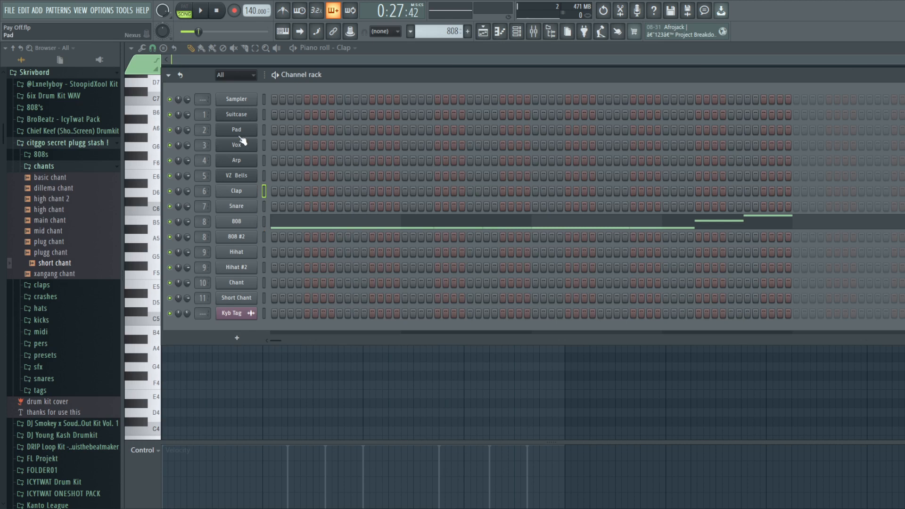
pyautogui.click(244, 222)
pyautogui.click(156, 126)
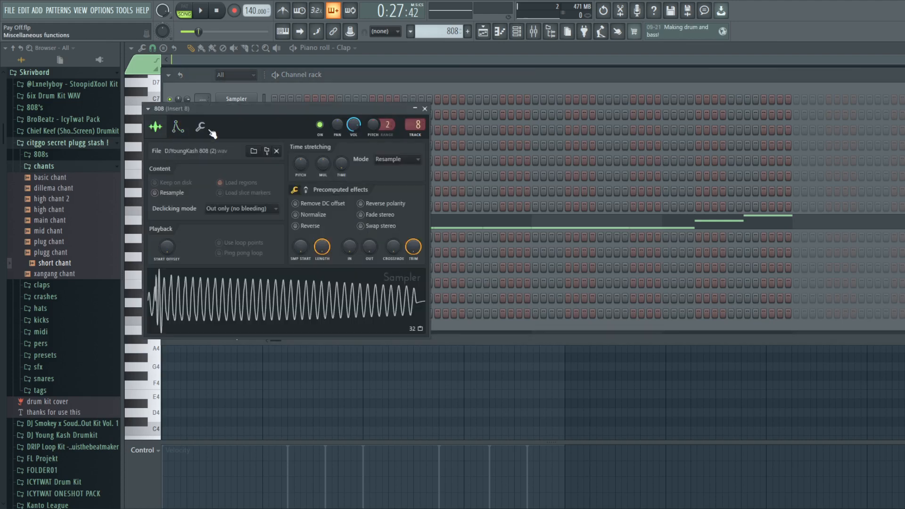
pyautogui.click(424, 108)
# Review and play the 808 pattern's notes in the piano roll, and return to the playlist
pyautogui.click(484, 31)
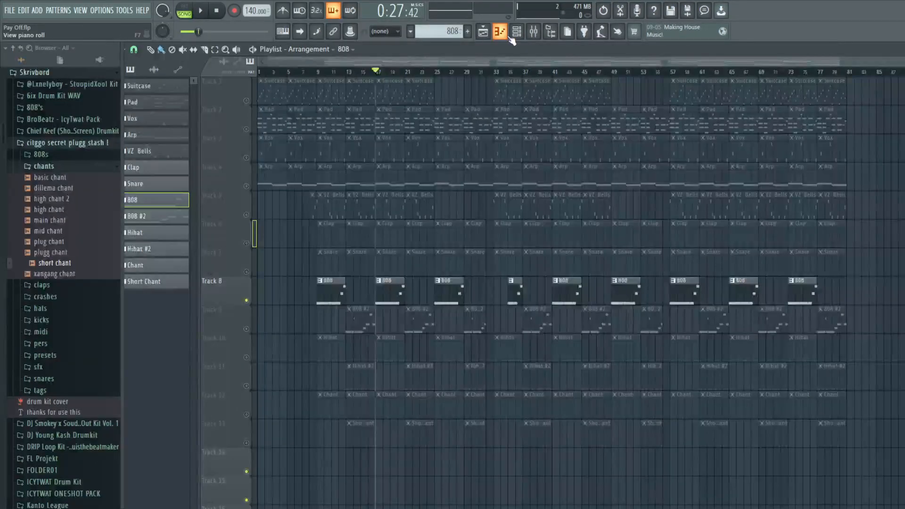
pyautogui.click(499, 31)
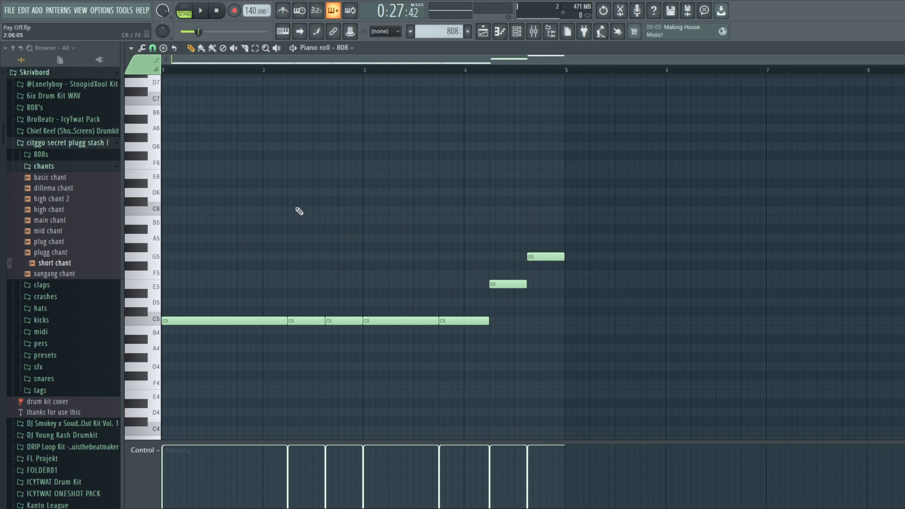
pyautogui.press('space')
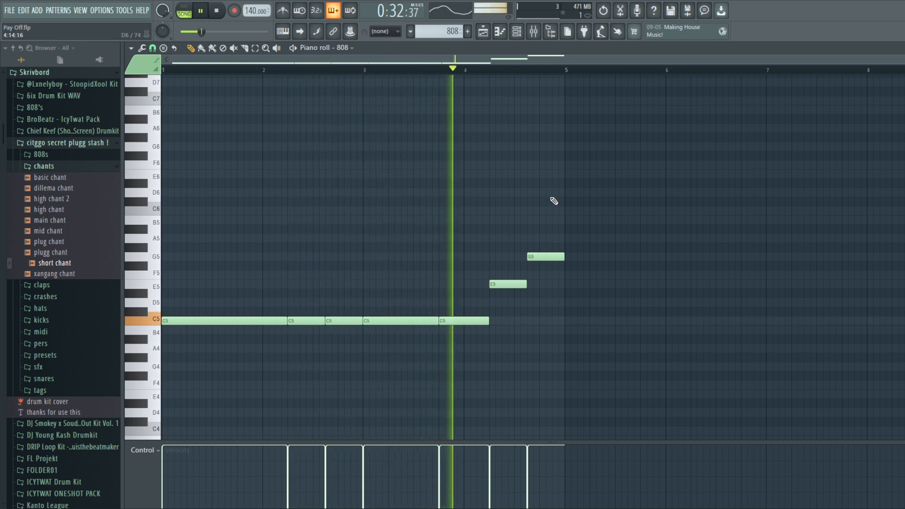
pyautogui.press('space')
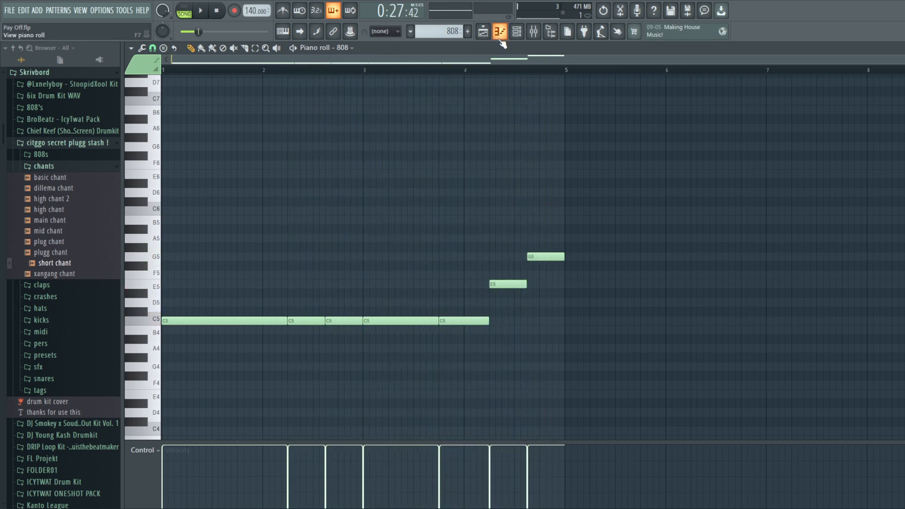
pyautogui.click(485, 33)
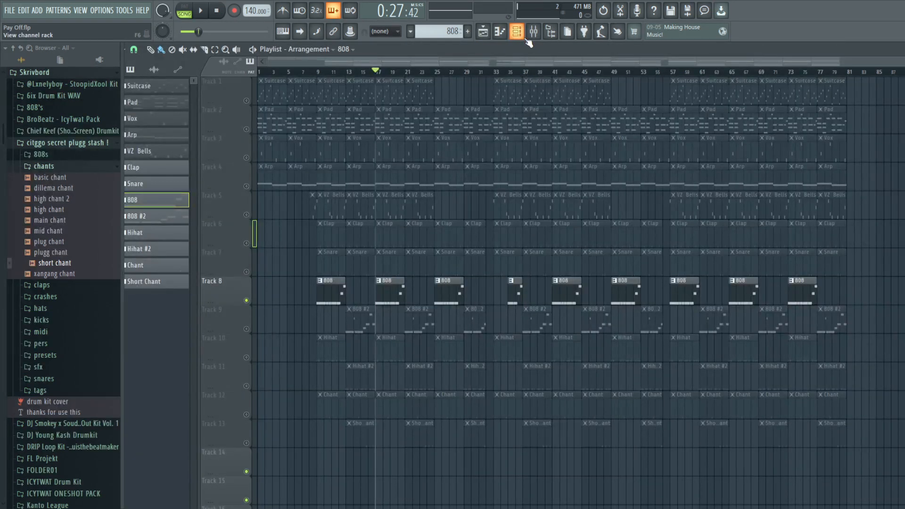
pyautogui.press('F6')
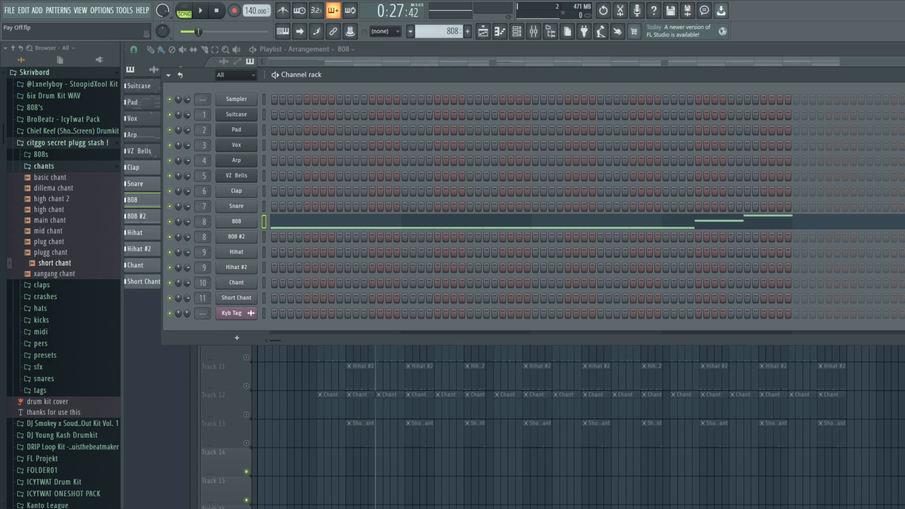
pyautogui.press('F6')
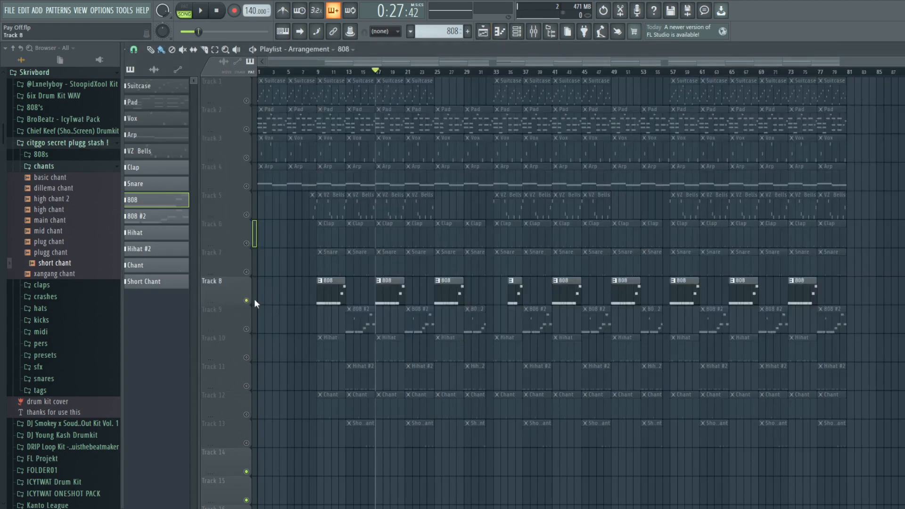
# Isolate the 808 #2 on Track 9, and play its notes in the piano roll from bar 21
pyautogui.click(405, 71)
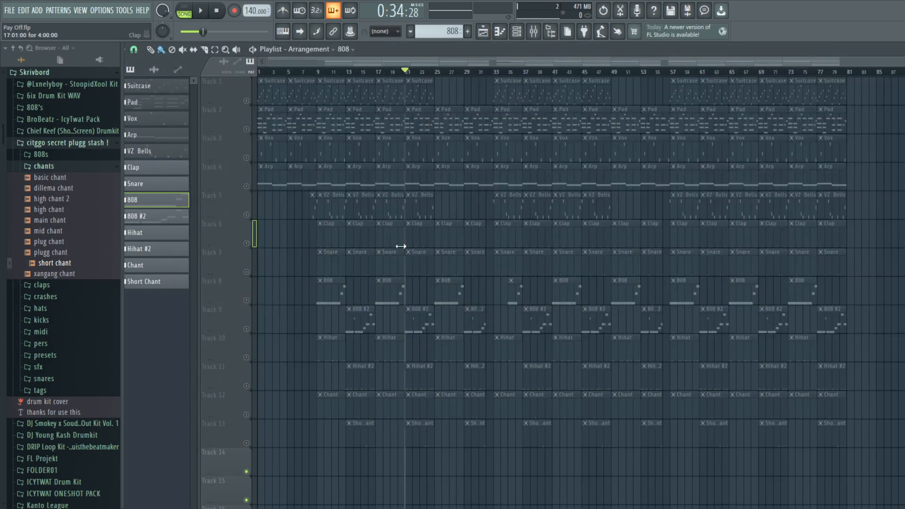
pyautogui.doubleClick(411, 320)
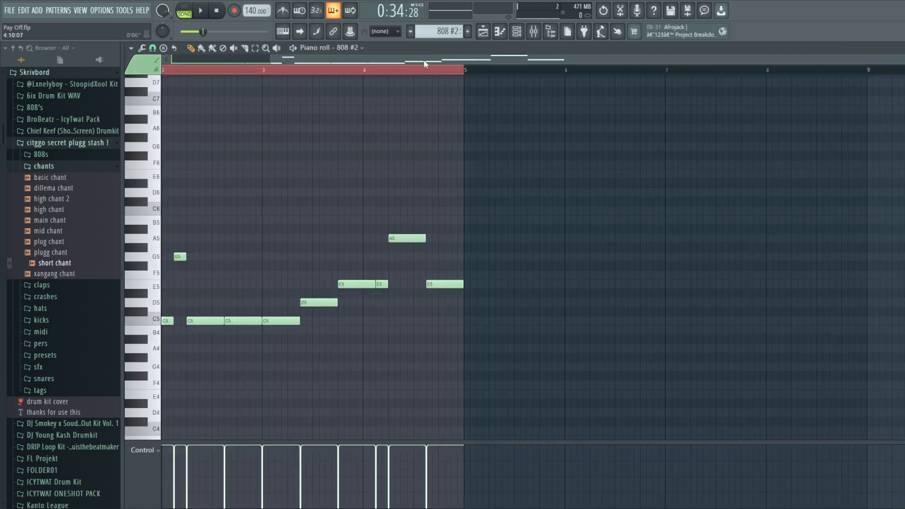
pyautogui.press('space')
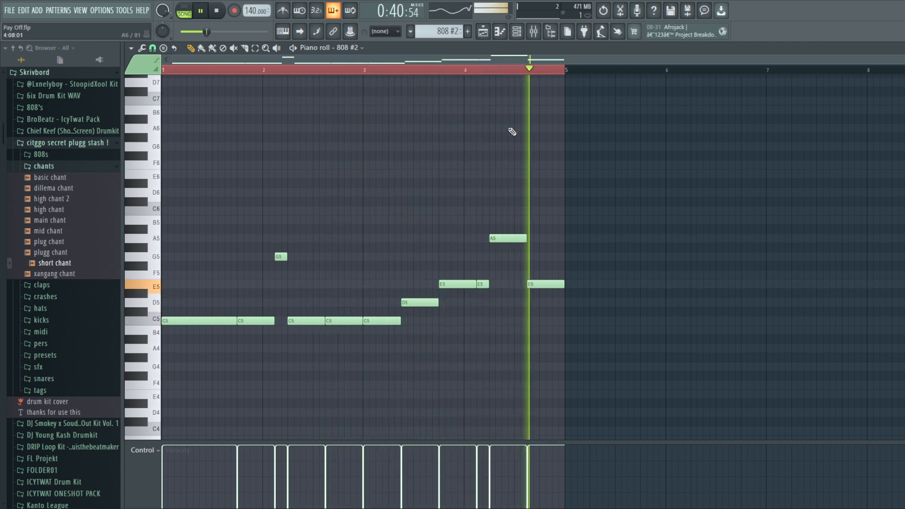
pyautogui.press('space')
pyautogui.press('F5')
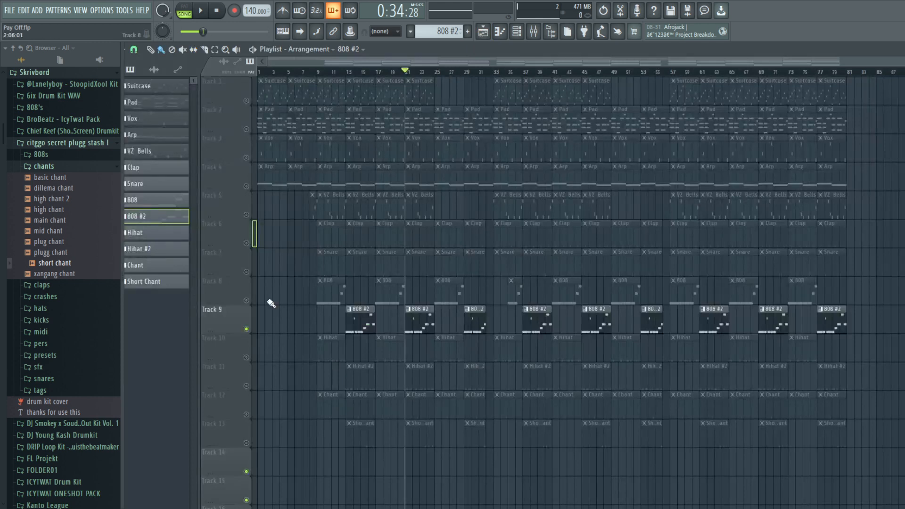
# Mute the 808 #2 on Track 9, unmute the Hihat on Track 10 and set playback to bar 17
pyautogui.click(246, 329)
pyautogui.click(246, 358)
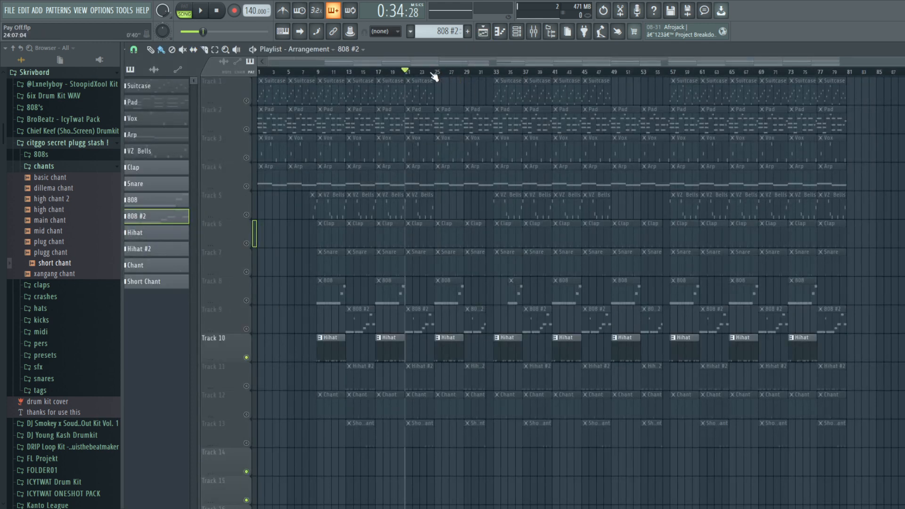
pyautogui.click(376, 73)
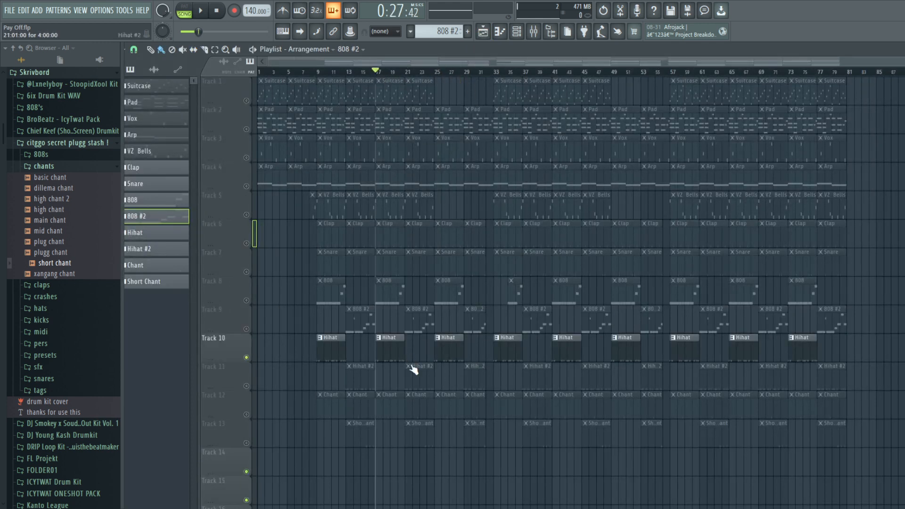
# Select the Hihat pattern and review its notes in the piano roll and its steps in the Channel rack
pyautogui.click(531, 32)
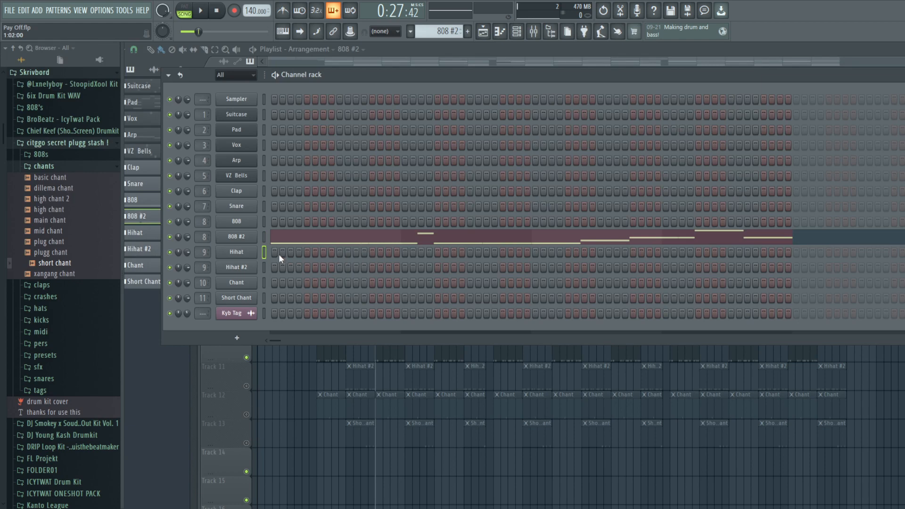
pyautogui.click(503, 34)
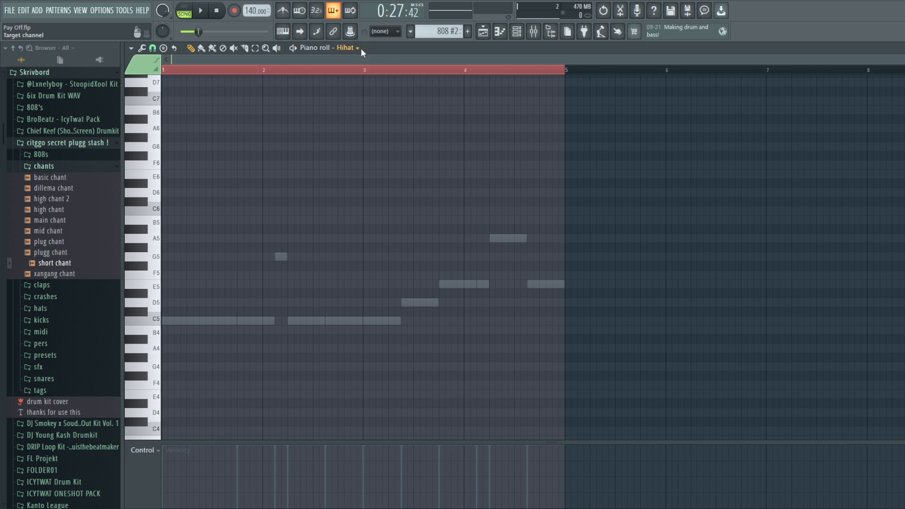
pyautogui.scroll(-1, 445, 33)
pyautogui.click(449, 71)
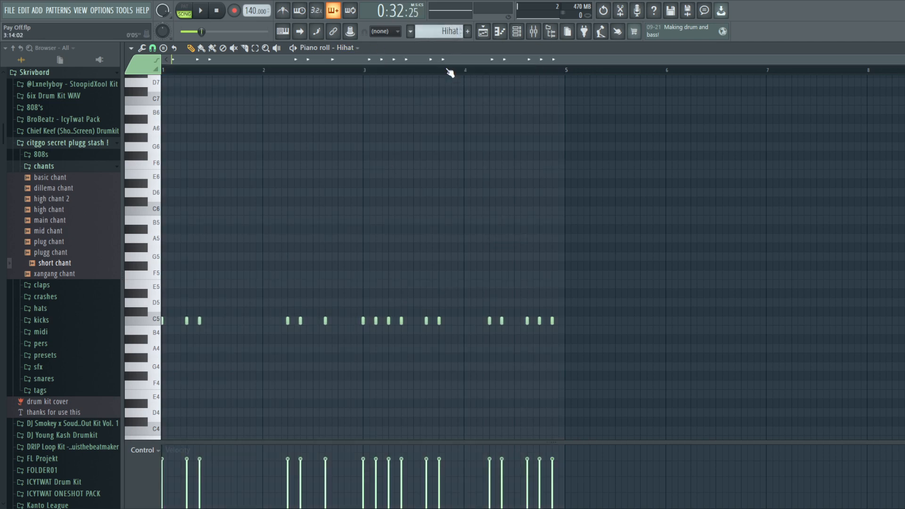
pyautogui.click(517, 33)
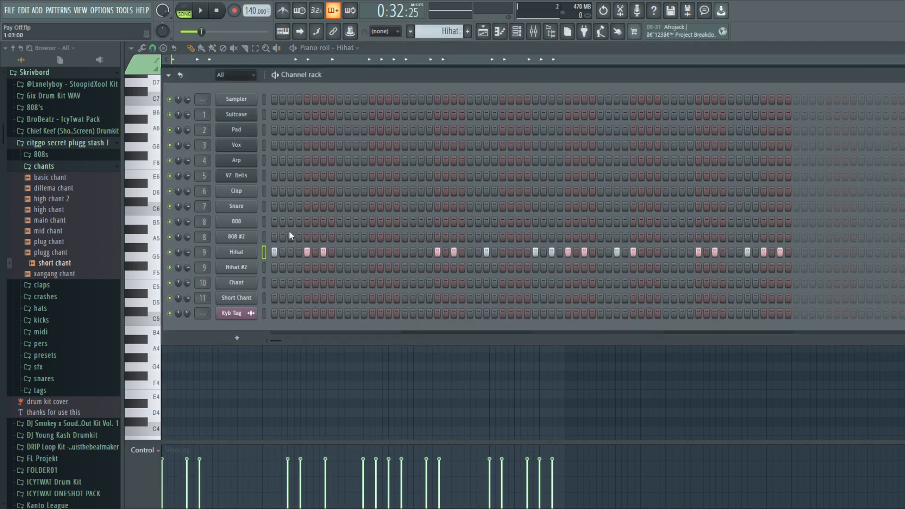
# Play the isolated Hihat pattern in the piano roll to follow its notes
pyautogui.click(499, 37)
pyautogui.press('space')
pyautogui.press('space')
pyautogui.press('space')
pyautogui.click(434, 70)
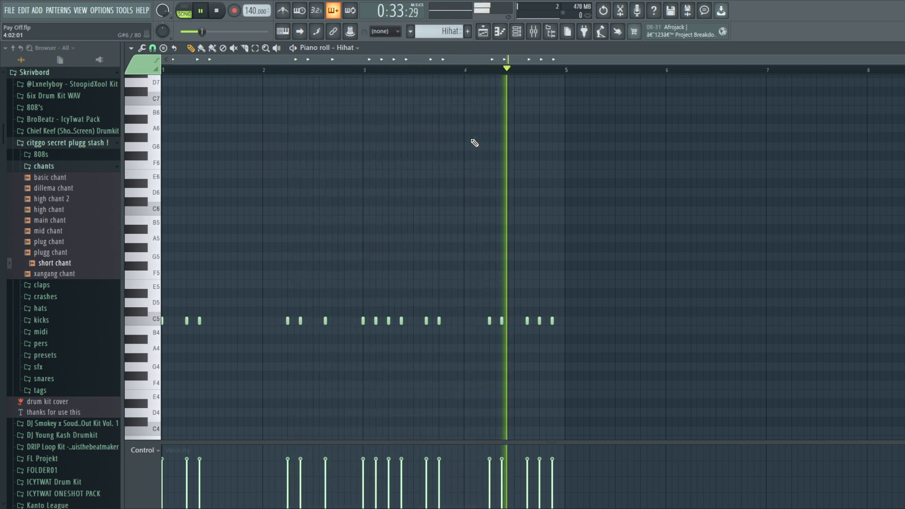
pyautogui.press('space')
# Return to the playlist and examine the full row of Hihat steps in the Channel rack
pyautogui.click(484, 31)
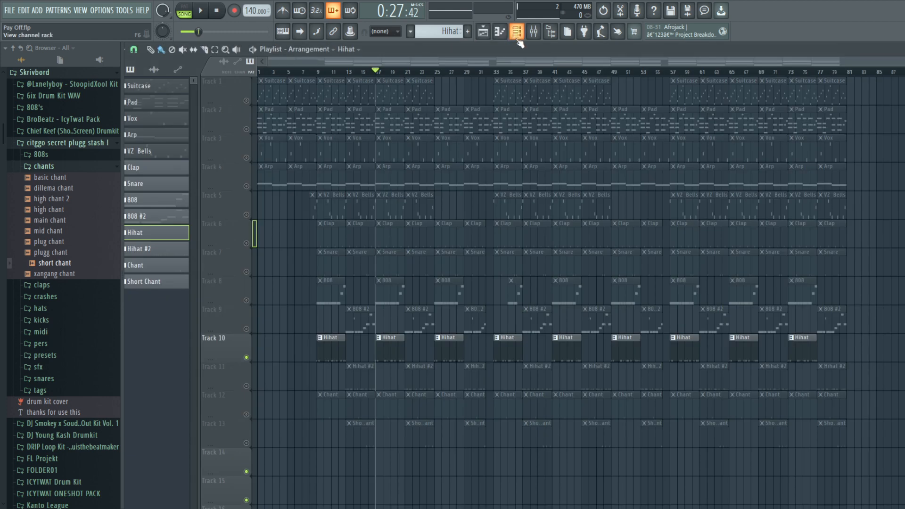
pyautogui.click(517, 32)
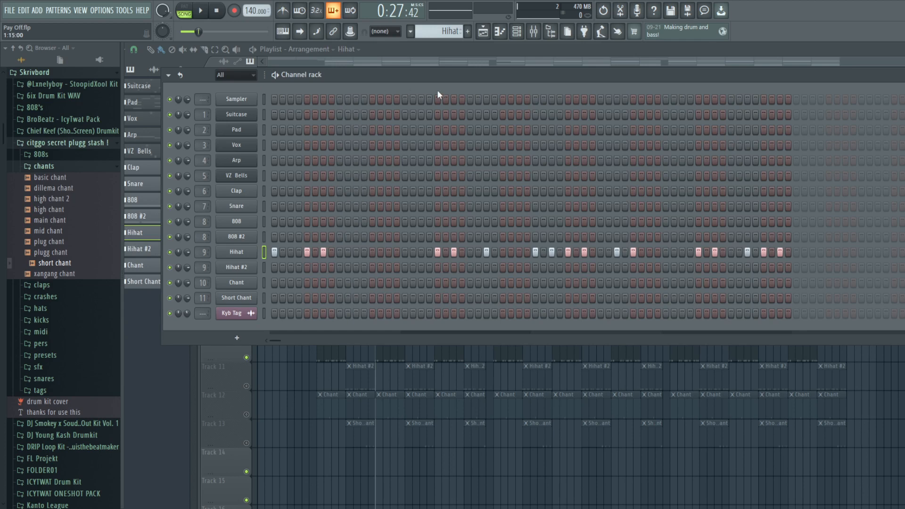
pyautogui.moveTo(496, 80); pyautogui.dragTo(453, 83)
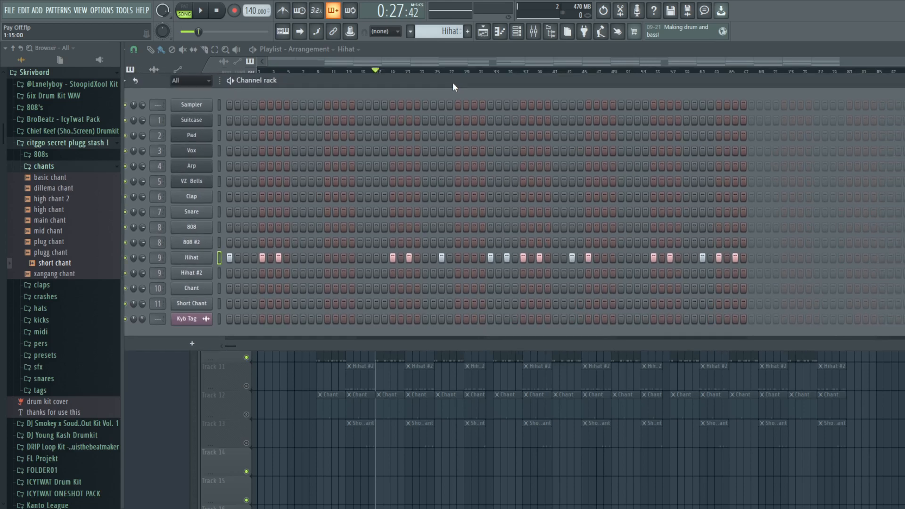
# Switch the audible track from the Hihat to the Chant on Track 12, play it and review its steps in the Channel rack
pyautogui.click(491, 32)
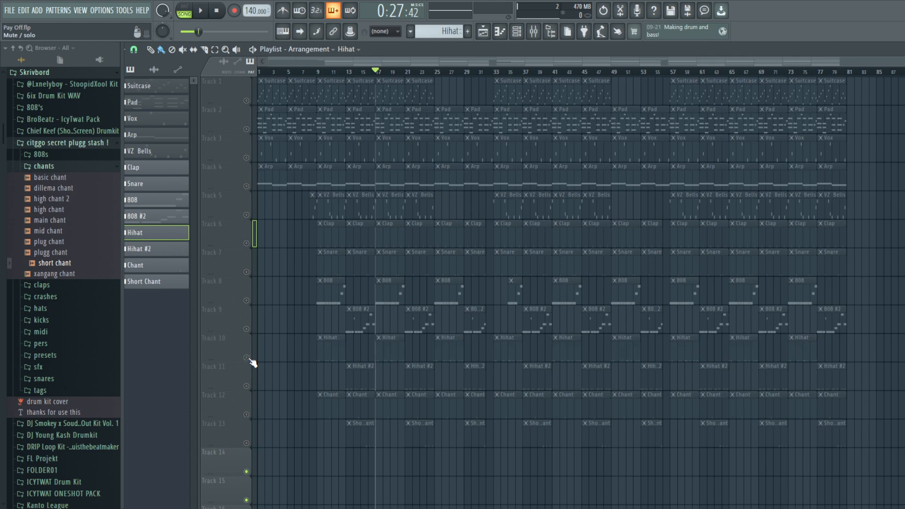
pyautogui.keyDown('ctrl'); pyautogui.click(246, 414); pyautogui.keyUp('ctrl')
pyautogui.press('space')
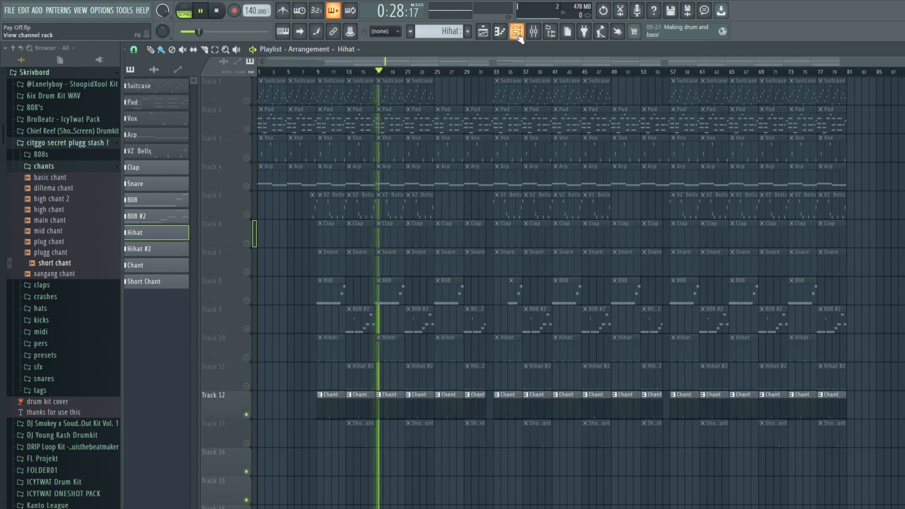
pyautogui.press('F6')
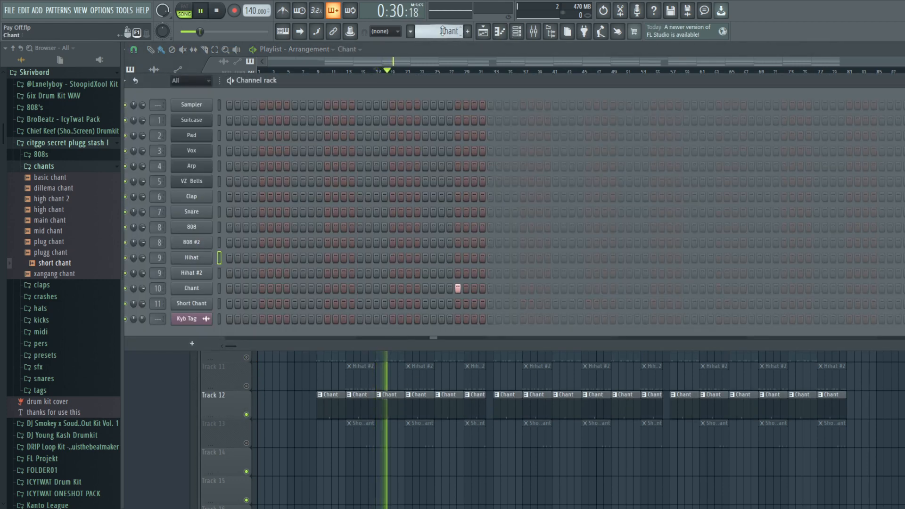
pyautogui.press('space')
# Return to the playlist, mute the Chant, unmute the Short Chant on Track 13 and set playback to bar 21
pyautogui.press('F6')
pyautogui.keyDown('ctrl'); pyautogui.click(246, 415); pyautogui.keyUp('ctrl')
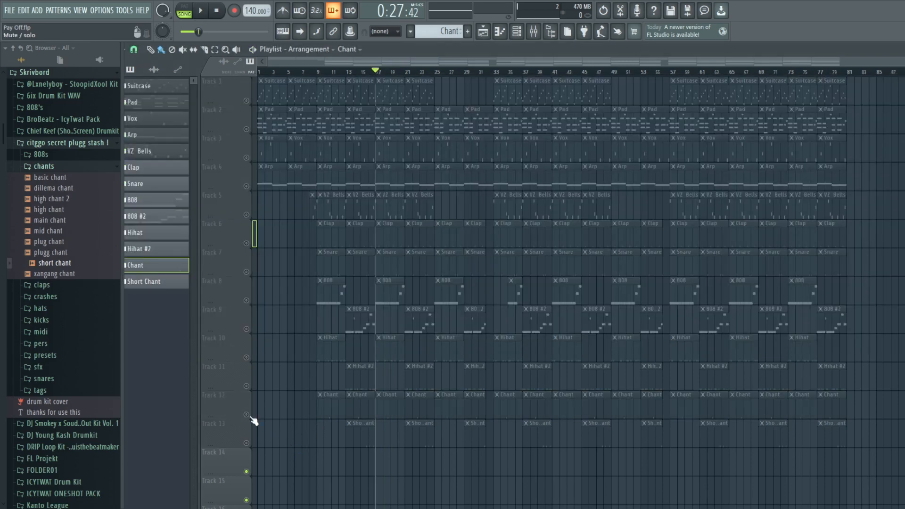
pyautogui.keyDown('ctrl'); pyautogui.click(246, 443); pyautogui.keyUp('ctrl')
pyautogui.click(409, 70)
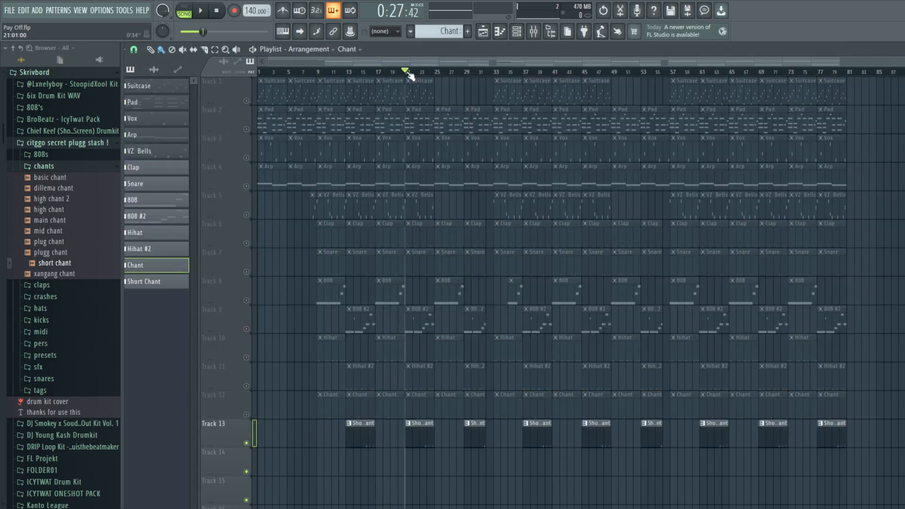
# Play the isolated Short Chant track and review its pattern's steps in the Channel rack
pyautogui.press('space')
pyautogui.press('F6')
pyautogui.moveTo(439, 31); pyautogui.dragTo(439, 22)
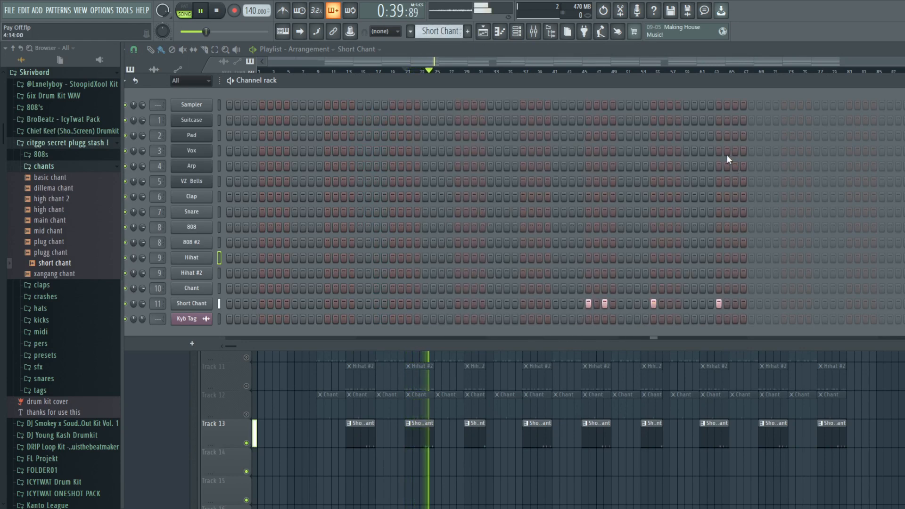
pyautogui.press('space')
pyautogui.press('F6')
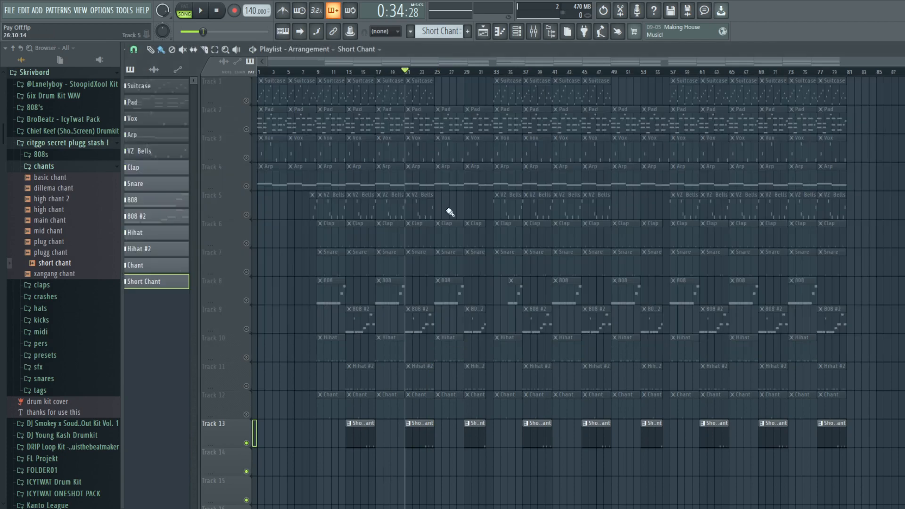
# Unmute Tracks 1 through 12 so all the parts sound, and set playback to bar 17
pyautogui.moveTo(252, 417); pyautogui.dragTo(246, 130)
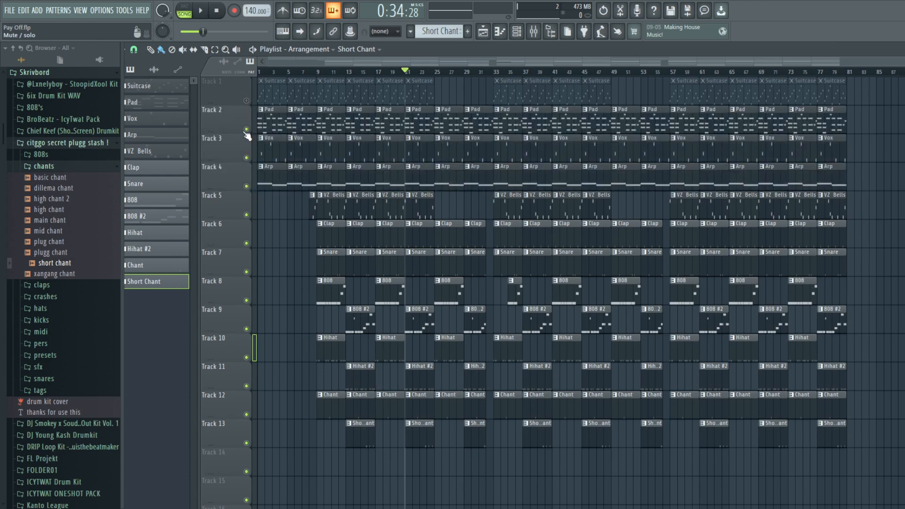
pyautogui.click(247, 102)
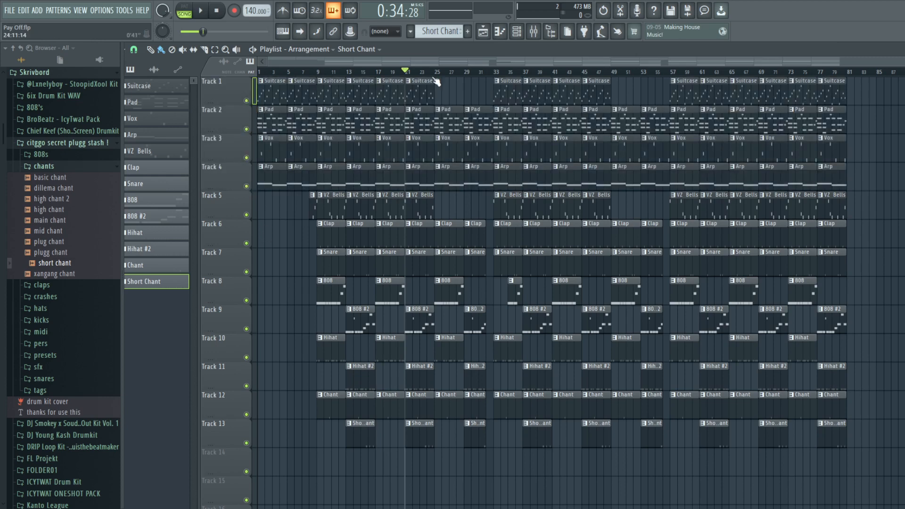
pyautogui.moveTo(405, 71); pyautogui.dragTo(375, 71)
# Bring up the Channel rack and review the Clap channel's sample settings
pyautogui.click(516, 33)
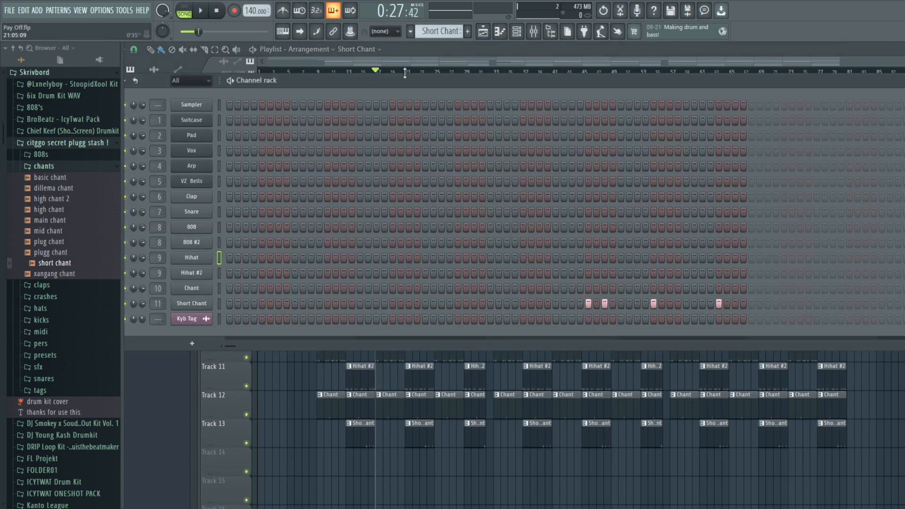
pyautogui.moveTo(318, 80); pyautogui.dragTo(418, 74)
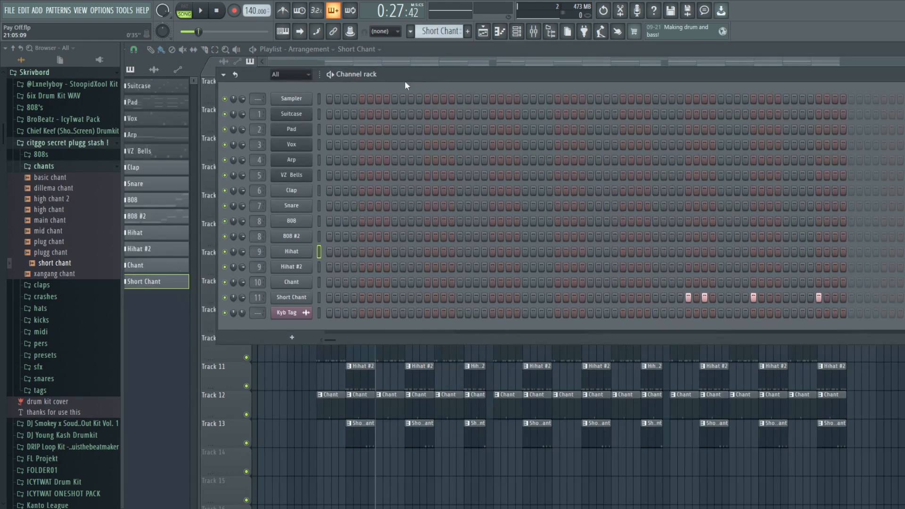
pyautogui.click(298, 192)
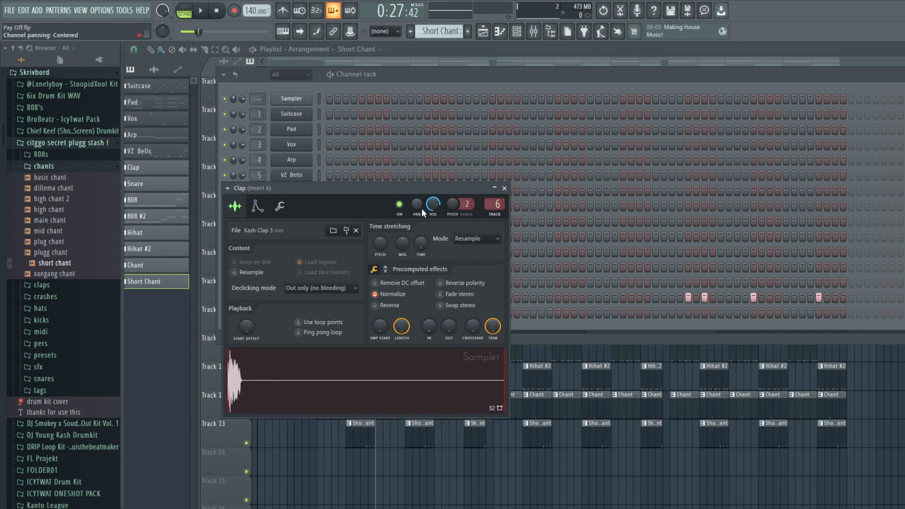
pyautogui.click(504, 188)
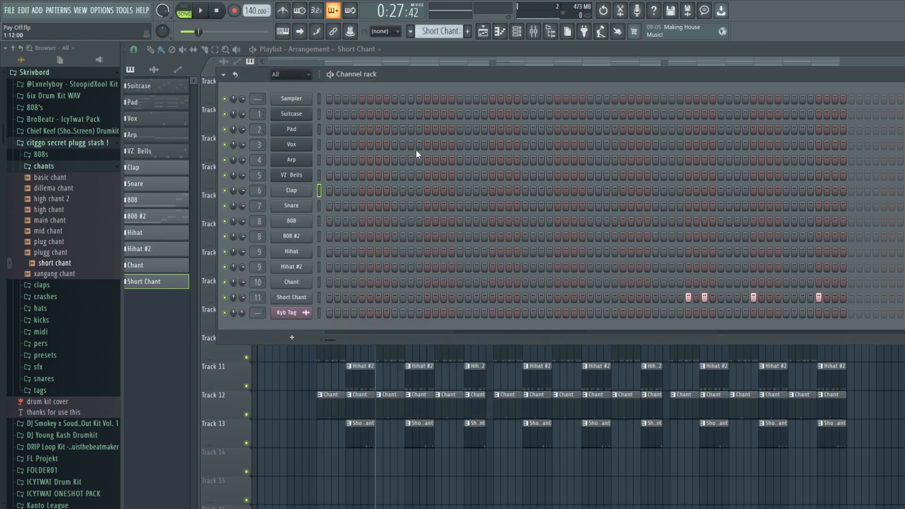
# Review the 808 channel's sample, volume envelope and cut group settings
pyautogui.click(305, 225)
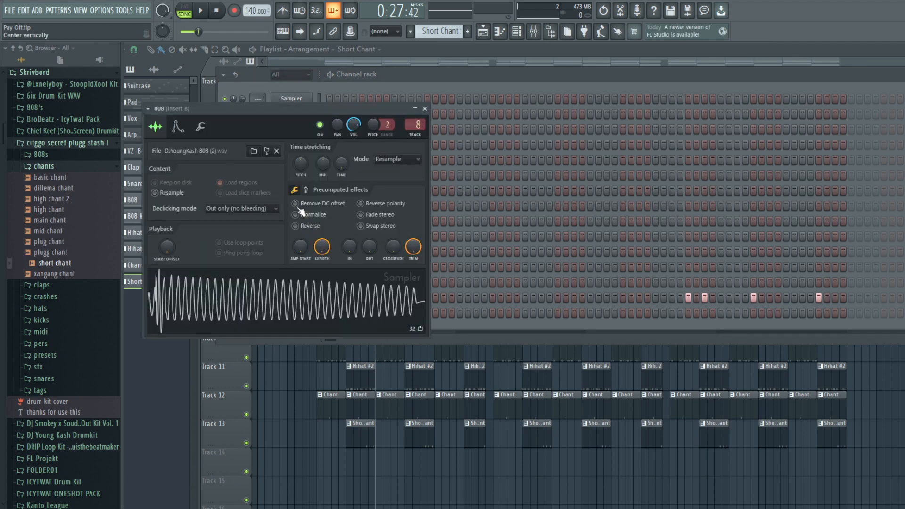
pyautogui.click(180, 128)
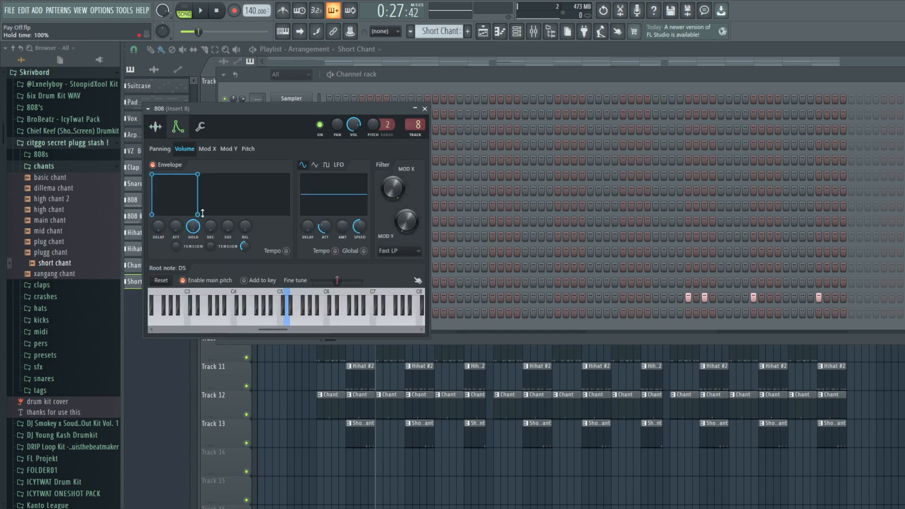
pyautogui.click(200, 127)
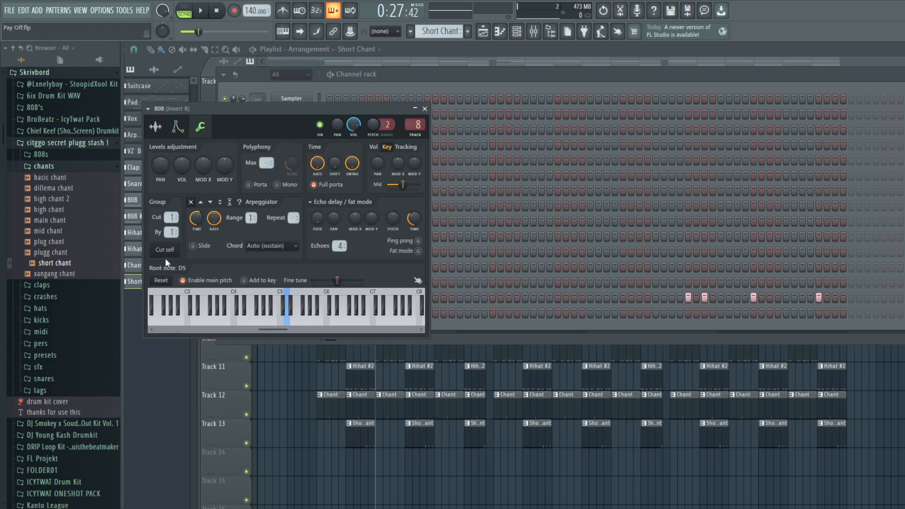
pyautogui.click(178, 126)
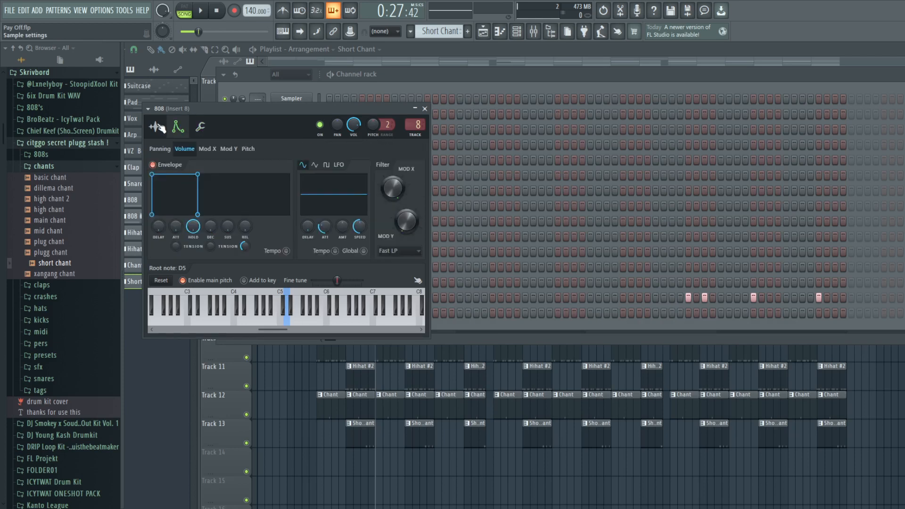
pyautogui.click(159, 128)
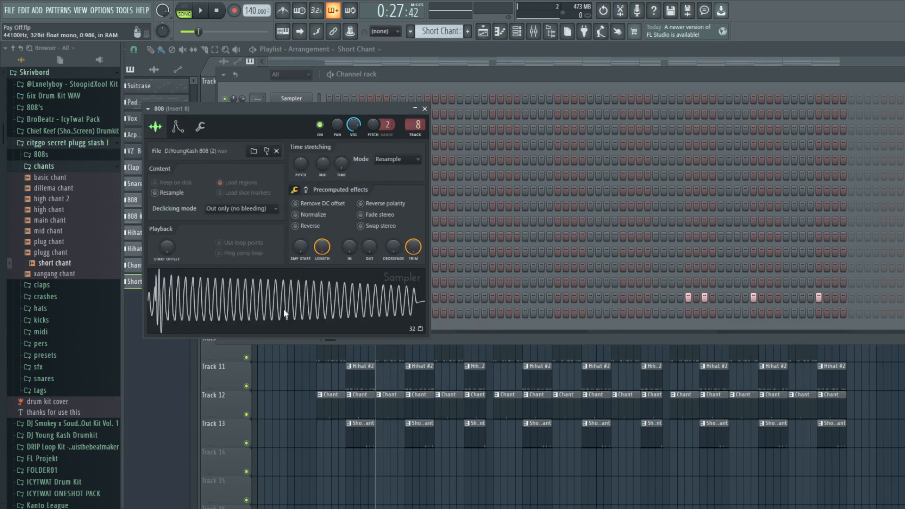
# Inspect the 808 sample in Edison with its pitch region marked, examine the waveform closely and close the editor
pyautogui.hotkey('ctrl', 'e')
pyautogui.click(549, 147)
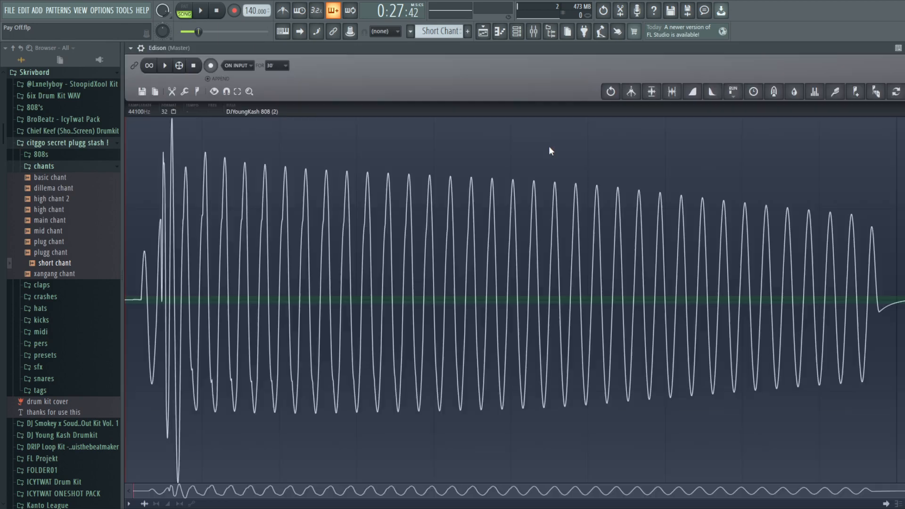
pyautogui.moveTo(858, 232); pyautogui.dragTo(766, 323)
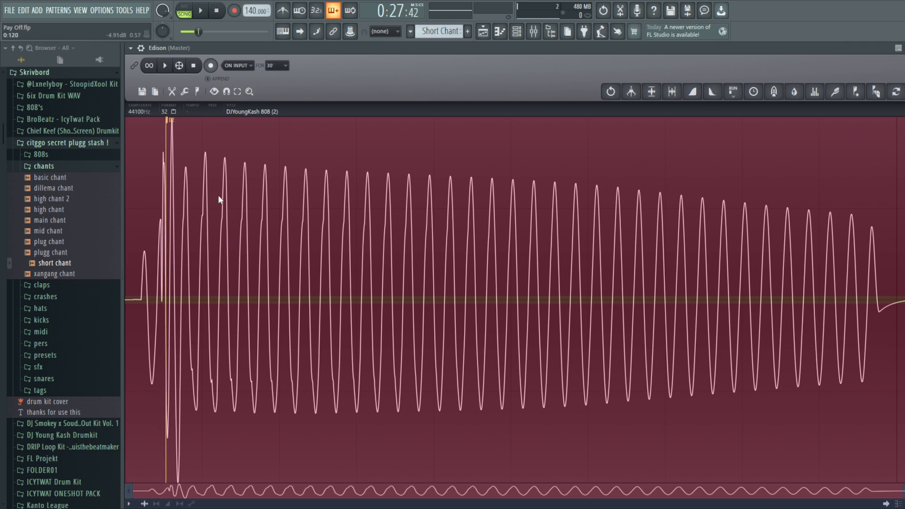
pyautogui.scroll(2, 160, 135)
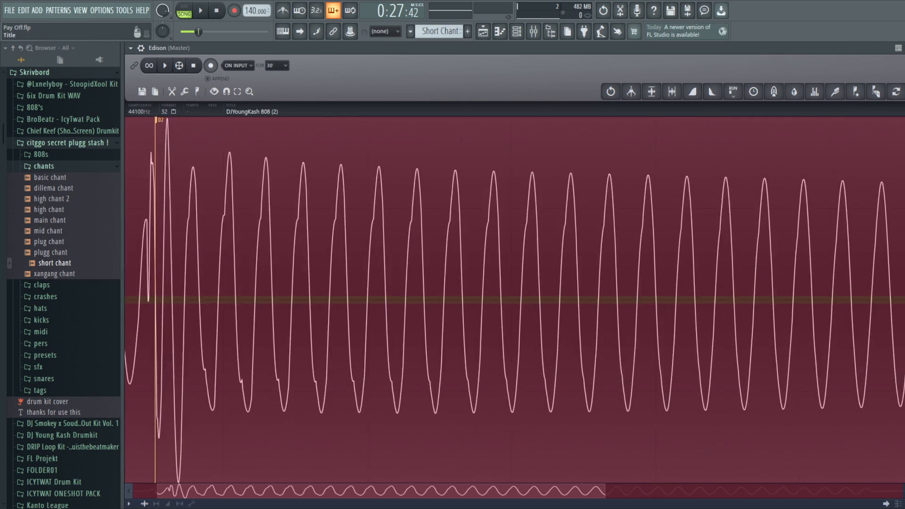
pyautogui.press('Escape')
# Return to the 808 channel in the Channel rack and check its root note and volume envelope
pyautogui.click(517, 31)
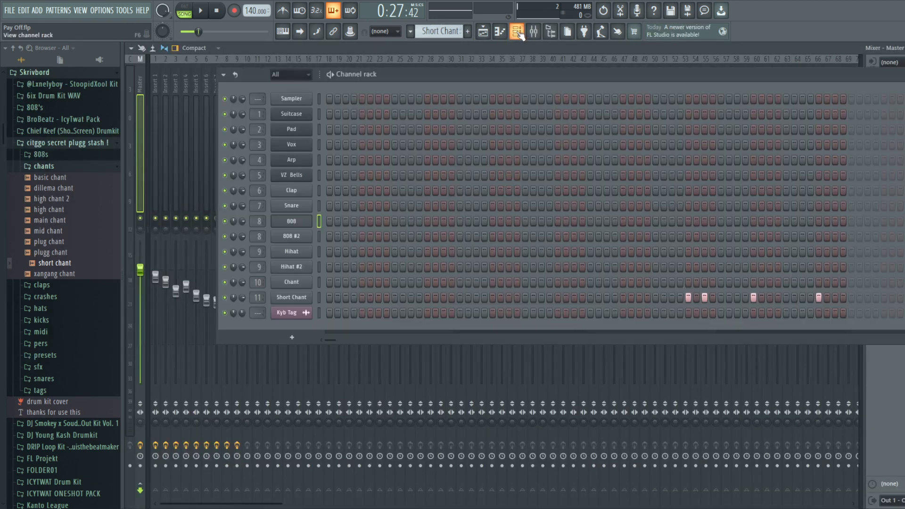
pyautogui.click(291, 221)
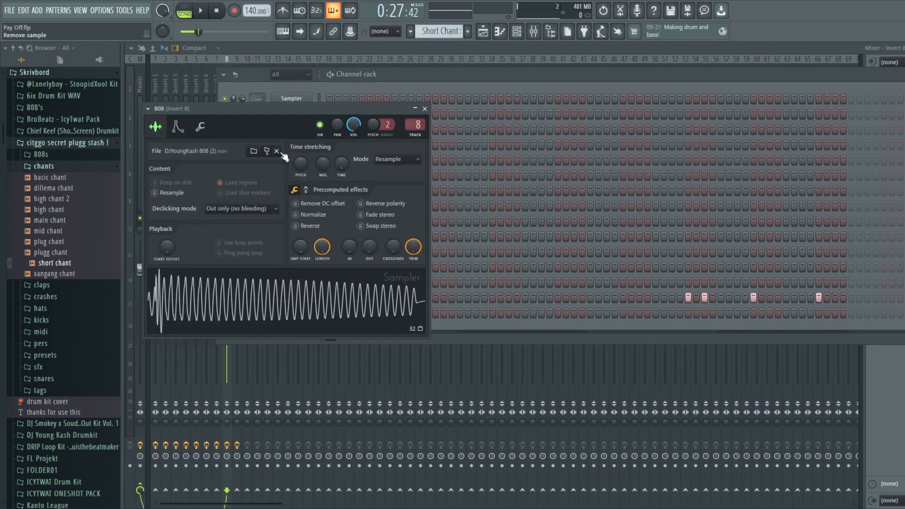
pyautogui.click(180, 128)
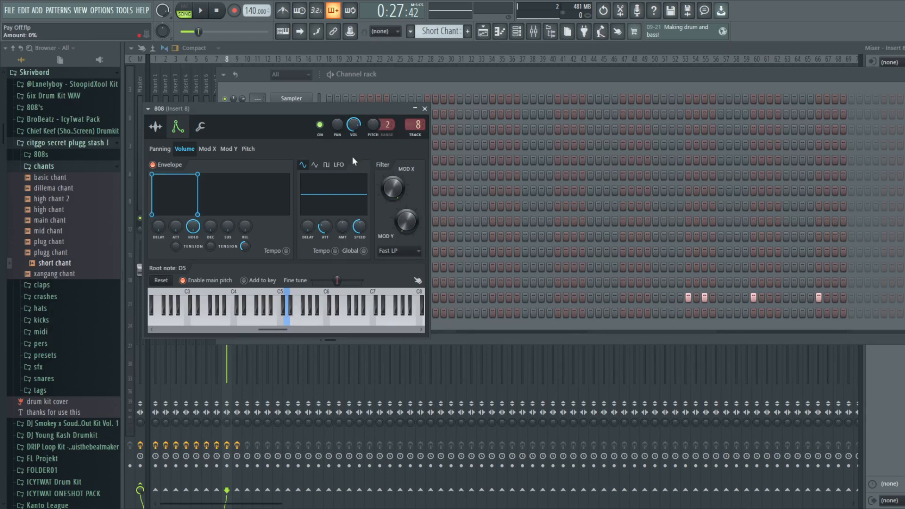
pyautogui.click(425, 108)
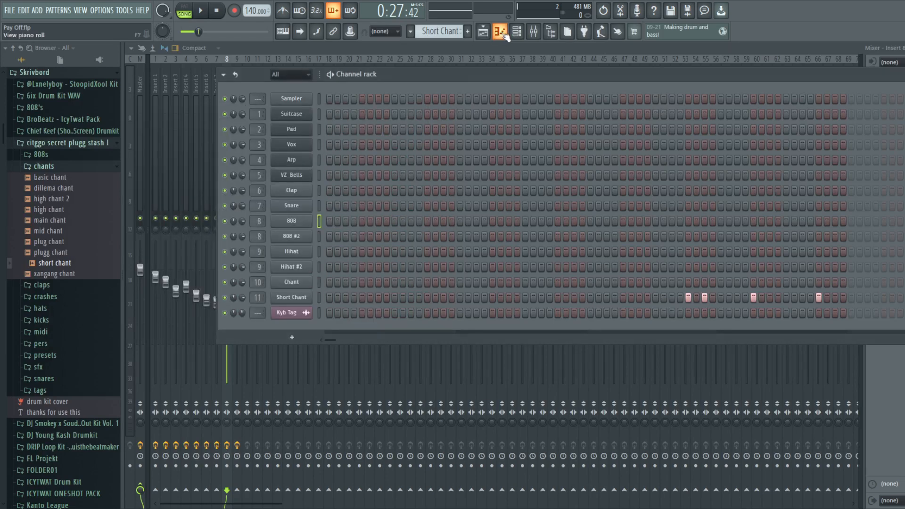
# Examine the Master track's effects in the mixer: Fruity parametric EQ, Fruity soft clipper and Edison
pyautogui.click(478, 35)
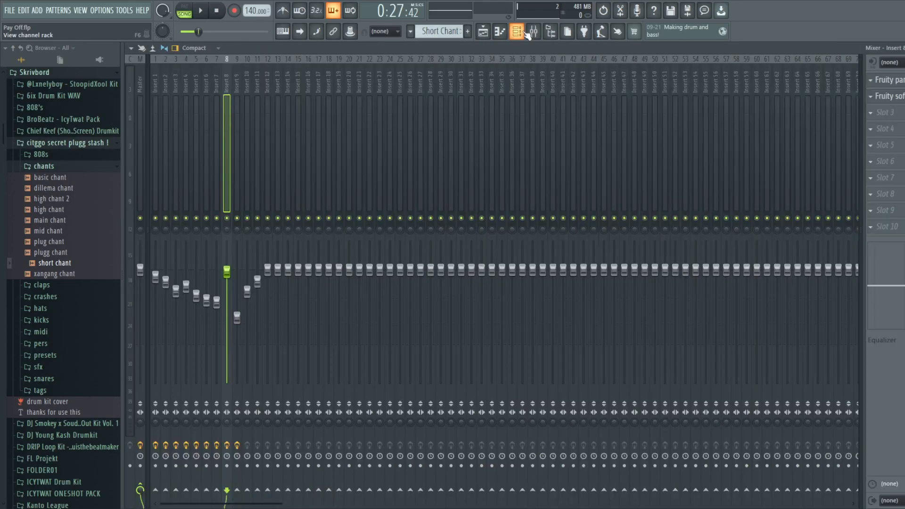
pyautogui.click(533, 32)
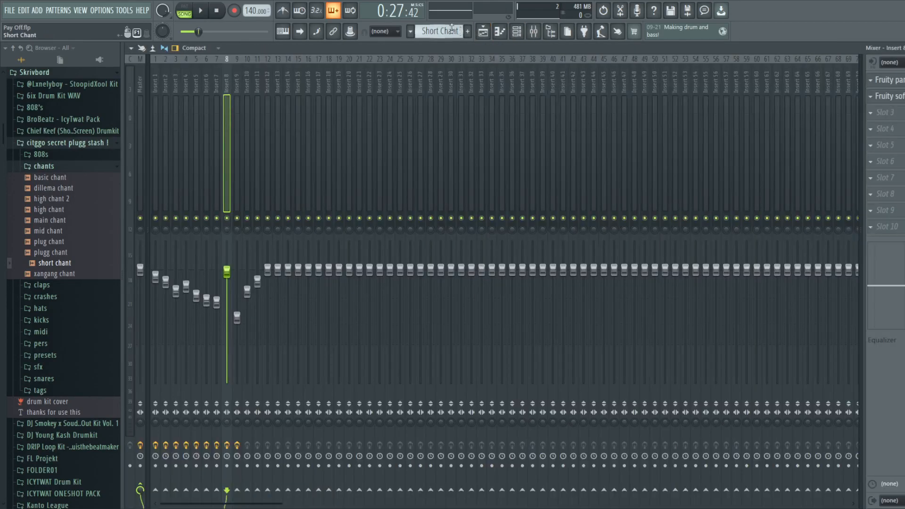
pyautogui.click(141, 82)
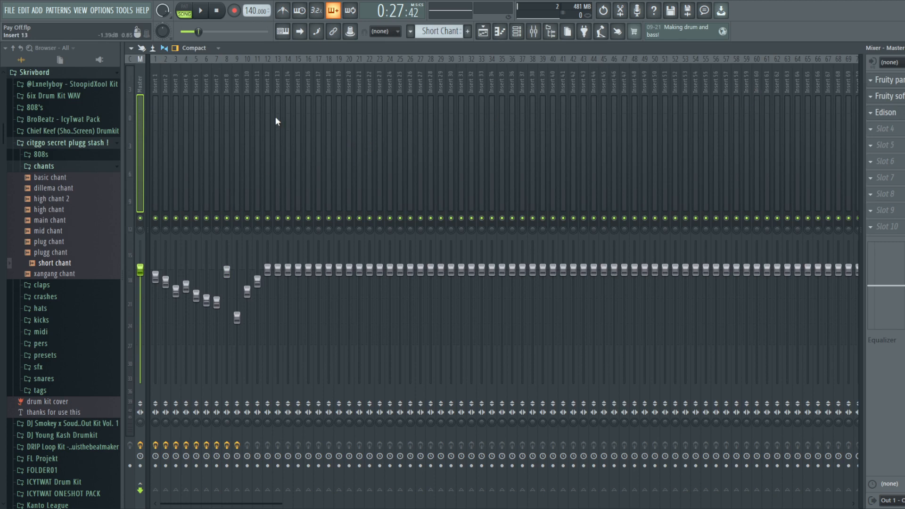
pyautogui.click(886, 80)
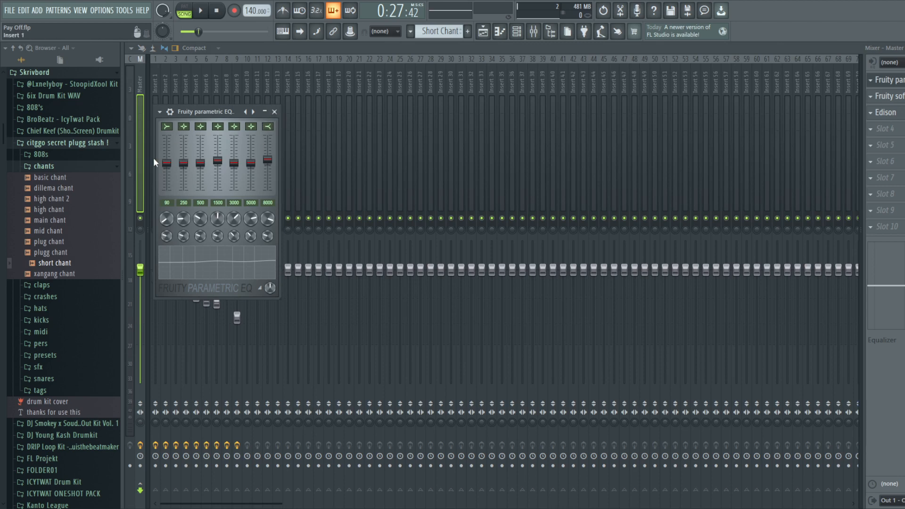
pyautogui.click(275, 112)
pyautogui.click(885, 96)
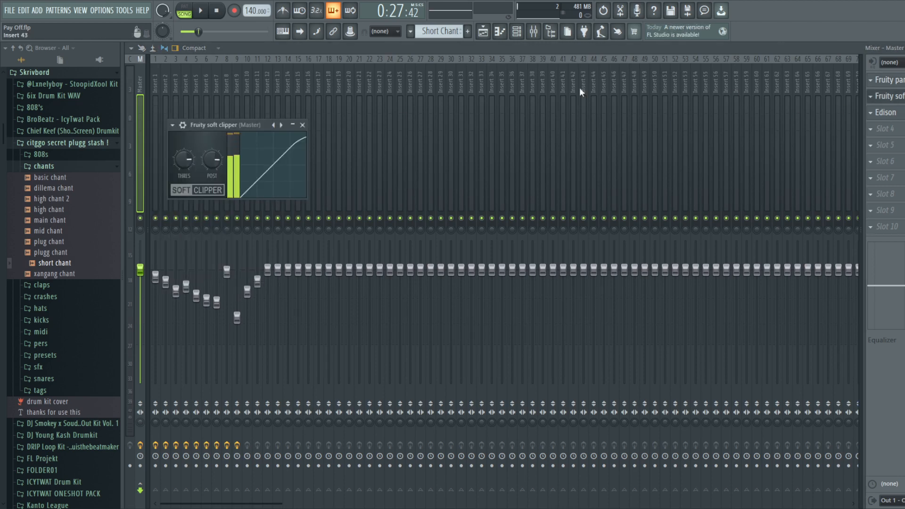
pyautogui.click(303, 126)
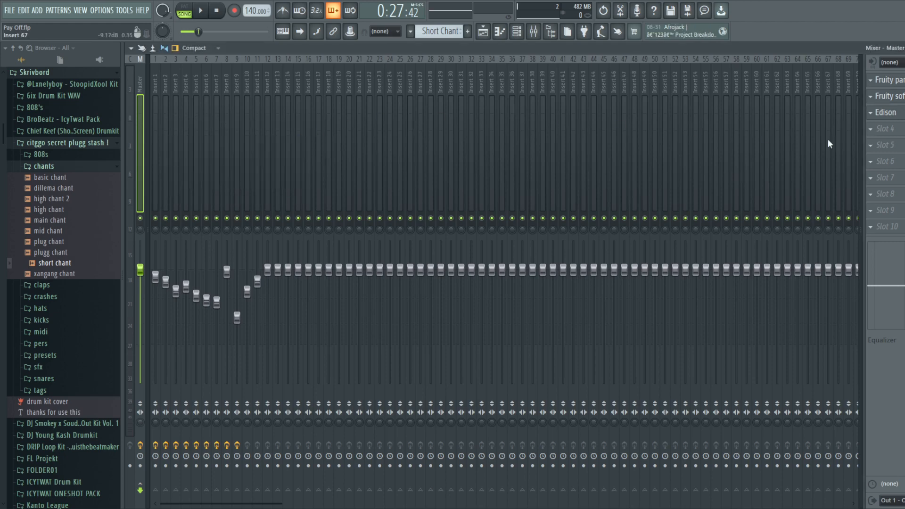
pyautogui.click(885, 112)
pyautogui.click(904, 47)
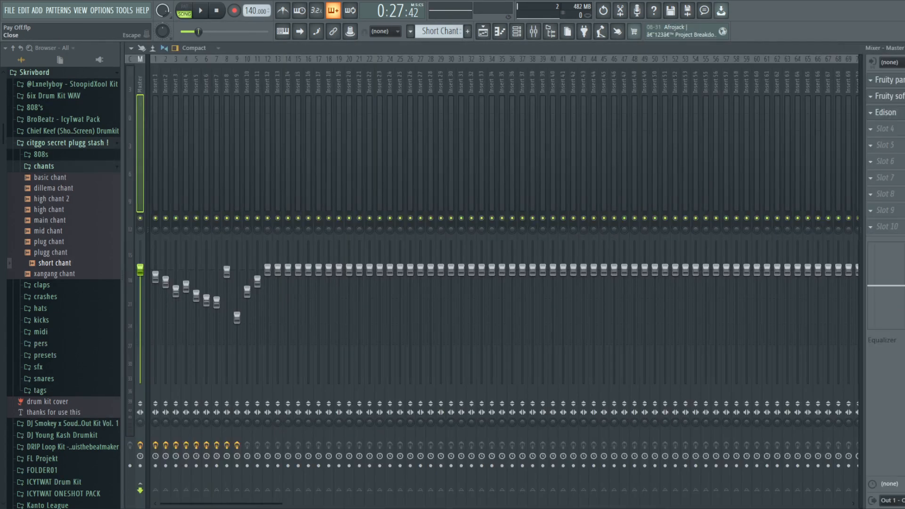
# Step through mixer Inserts 1 to 5 to compare their effect chains and return to Insert 1
pyautogui.click(156, 83)
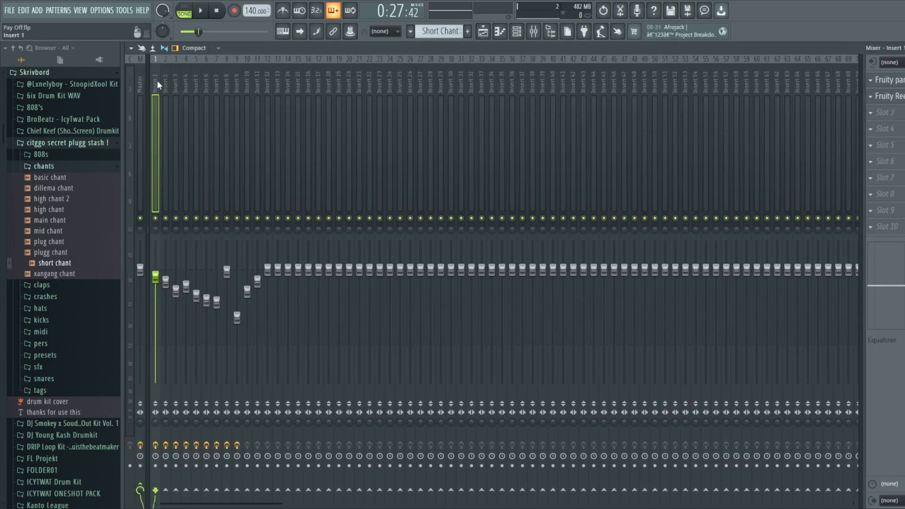
pyautogui.press('Right')
pyautogui.press('Right')
pyautogui.press('Right')
pyautogui.press('Right')
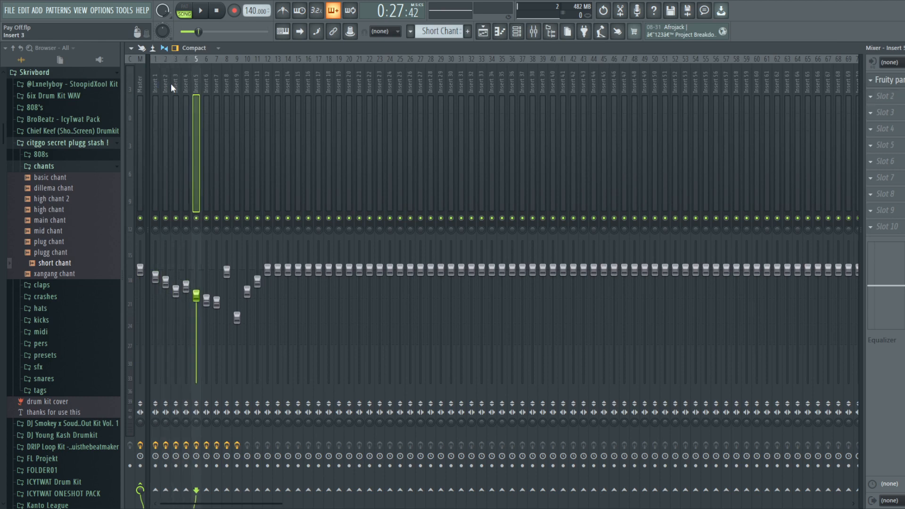
pyautogui.press('Left')
pyautogui.press('Left')
pyautogui.press('Left')
pyautogui.press('Left')
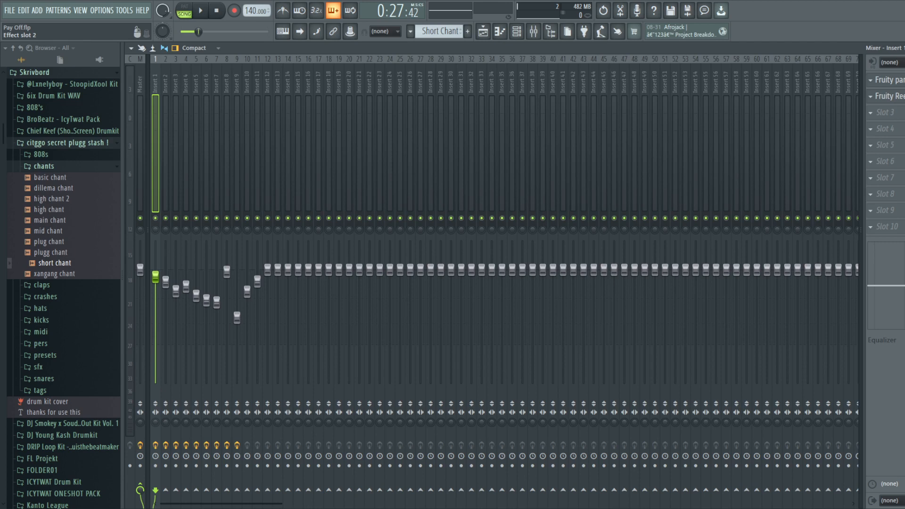
# Move the band 1 low cut in Insert 1's Fruity parametric EQ 2 to about 166 Hz
pyautogui.click(886, 80)
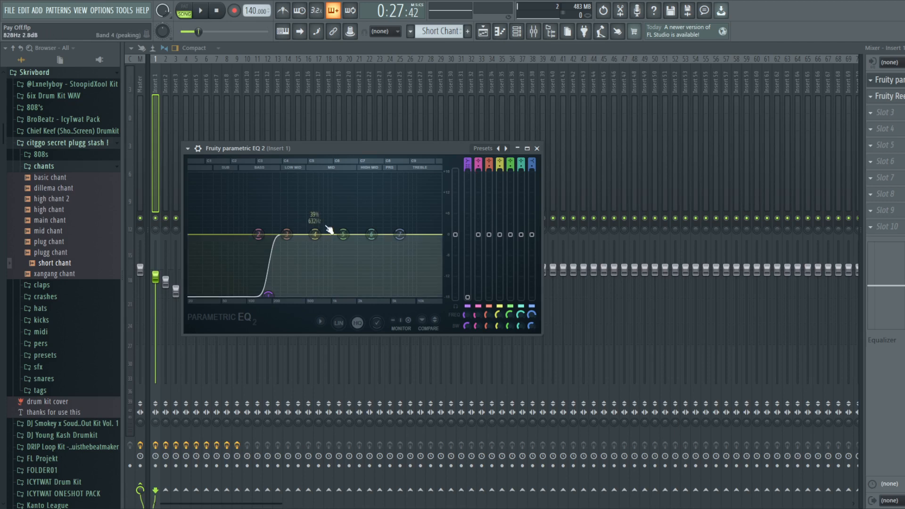
pyautogui.moveTo(268, 295)
pyautogui.mouseDown()
pyautogui.moveTo(229, 295)
pyautogui.moveTo(269, 295)
pyautogui.mouseUp()
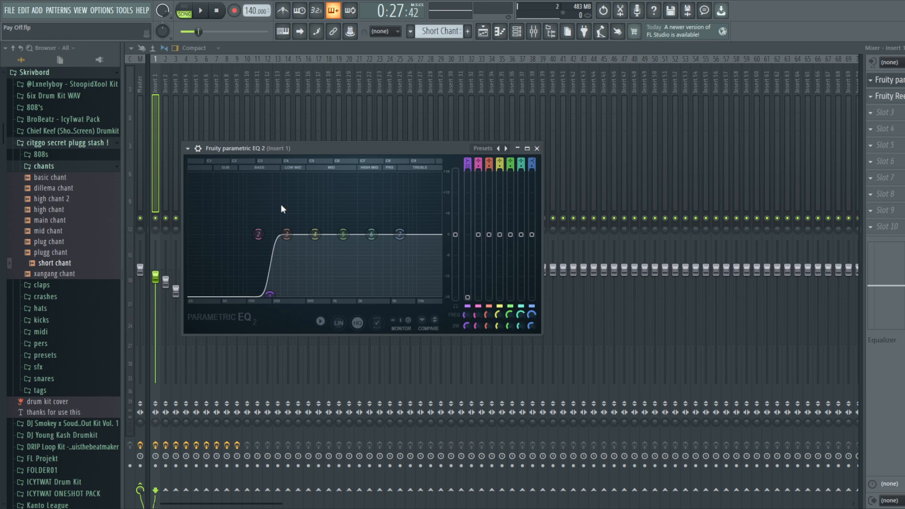
pyautogui.moveTo(270, 295)
pyautogui.mouseDown()
pyautogui.moveTo(281, 295)
pyautogui.moveTo(265, 294)
pyautogui.mouseUp()
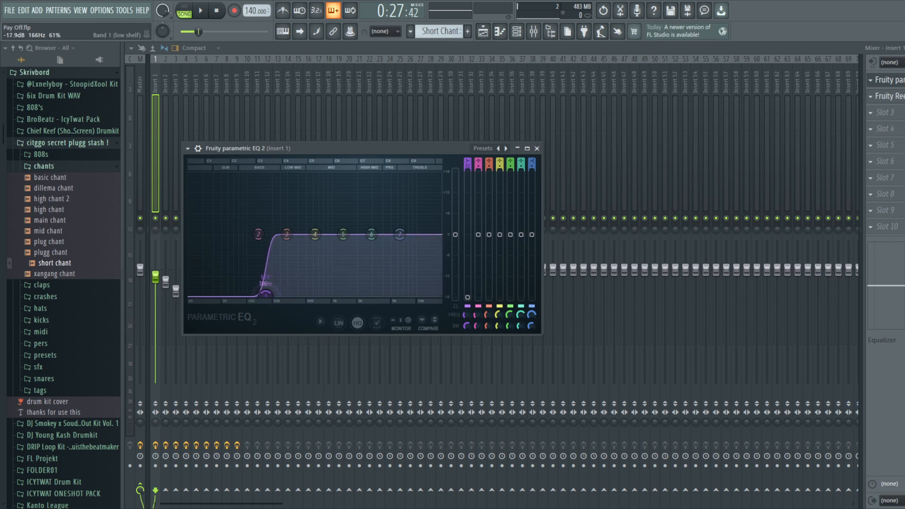
# Close the equalizer and review the wet level of Fruity Reeverb 2 on Insert 1
pyautogui.click(540, 149)
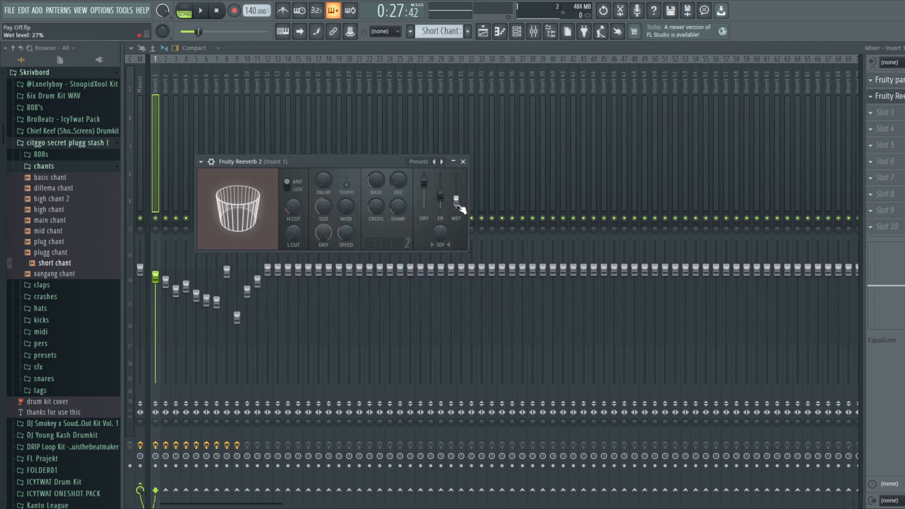
pyautogui.click(463, 162)
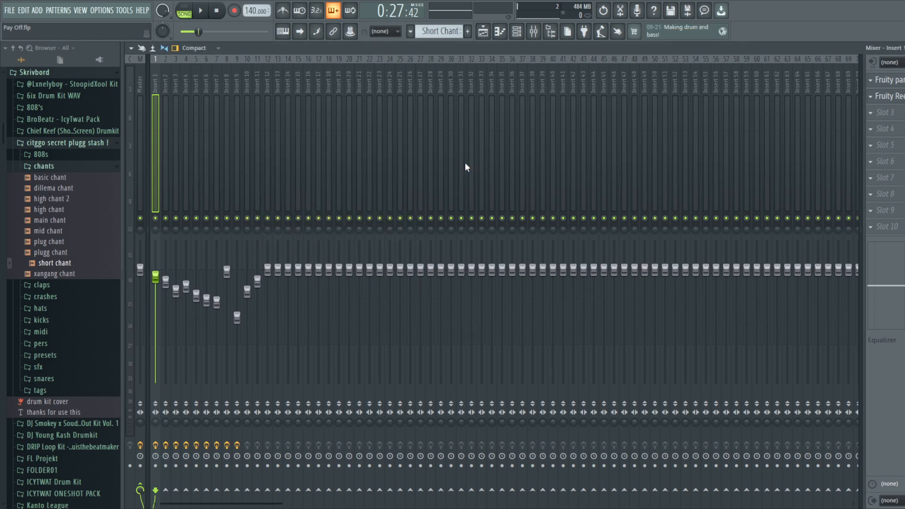
# Look over the track arrangement in the playlist and return to the mixer
pyautogui.click(484, 33)
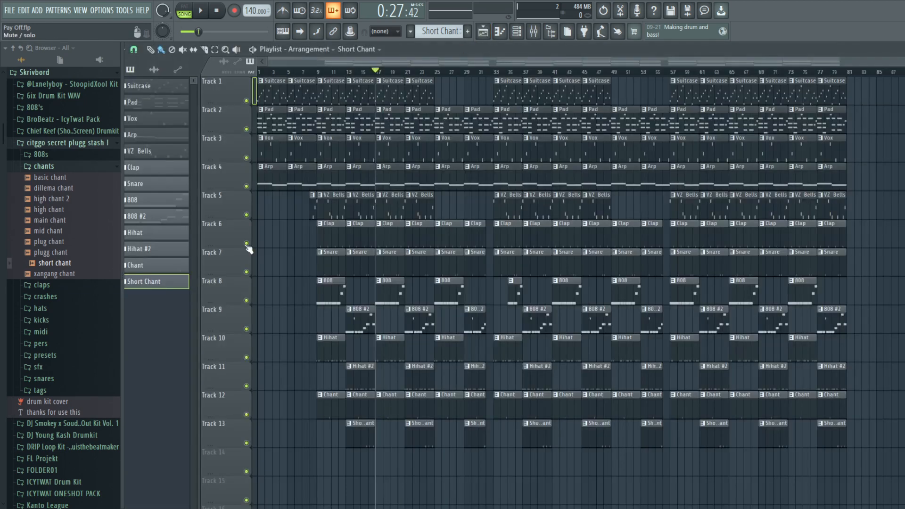
pyautogui.click(523, 32)
pyautogui.click(533, 32)
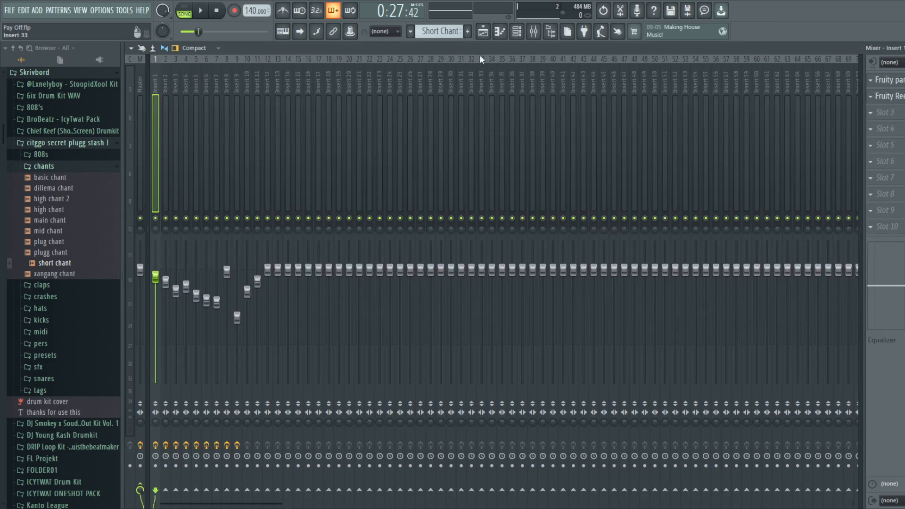
# Compare the effect chains of Inserts 1 and 2, checking the Fruity Reeverb 2 settings on Insert 1
pyautogui.click(168, 83)
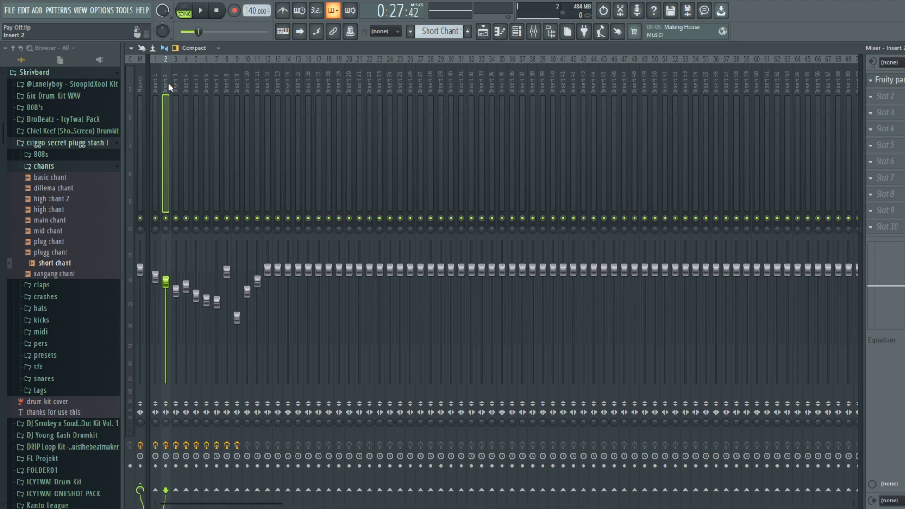
pyautogui.click(156, 84)
pyautogui.click(899, 98)
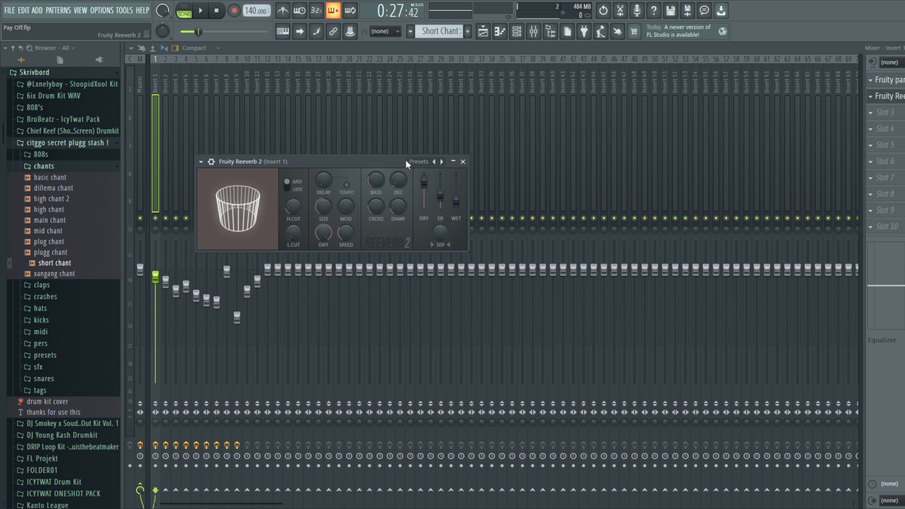
pyautogui.click(463, 162)
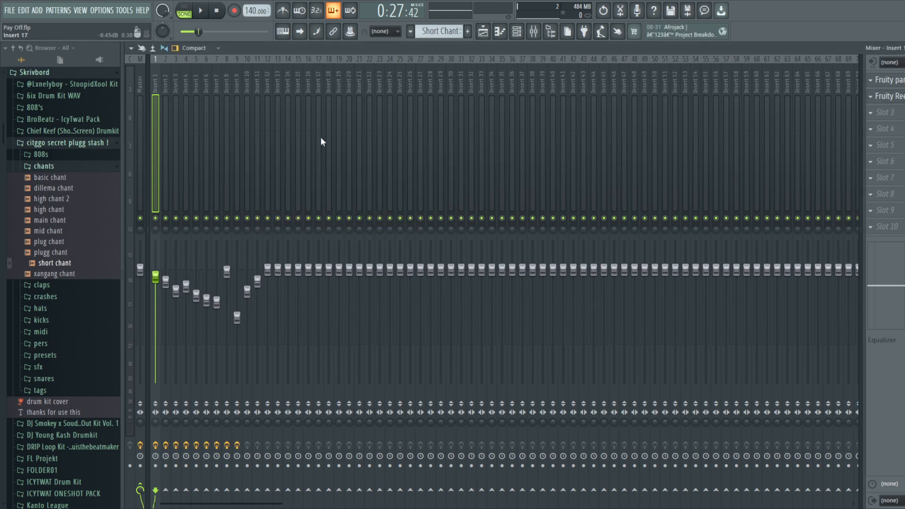
pyautogui.click(169, 89)
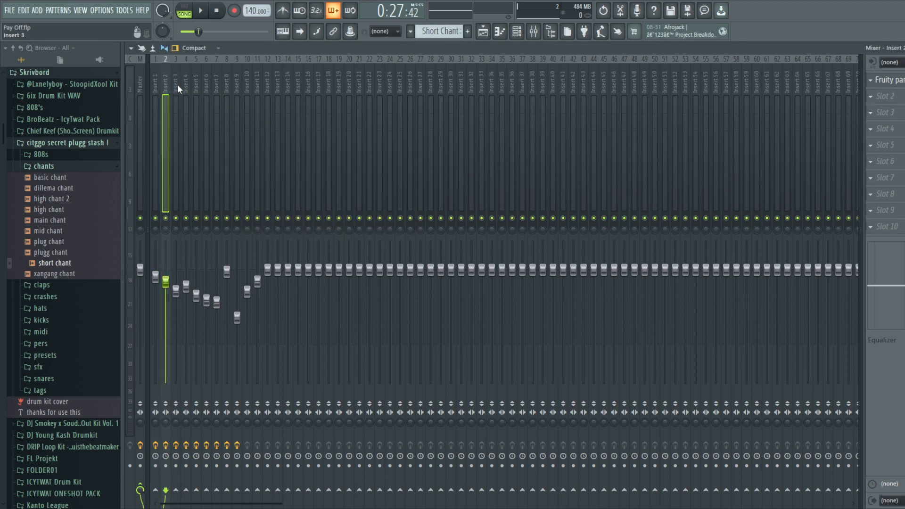
# Review the Fruity Stereo Enhancer settings and the fader level on Insert 3
pyautogui.click(177, 84)
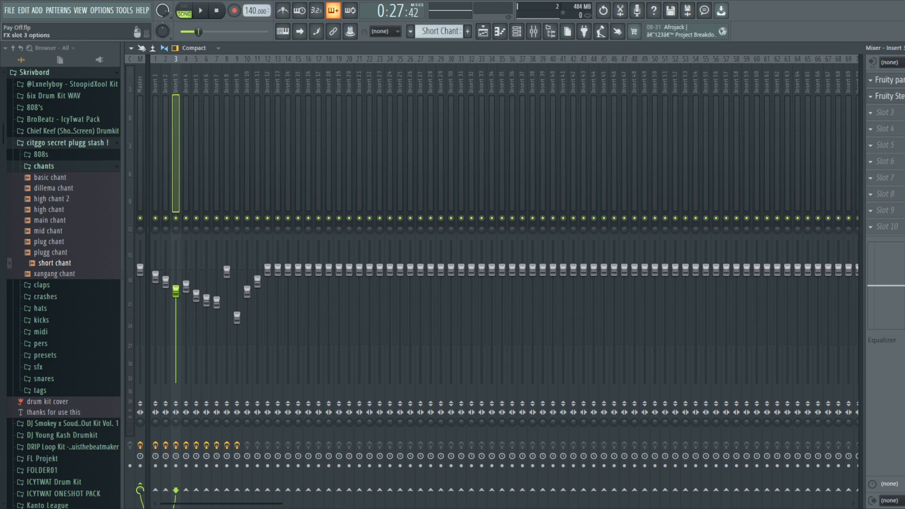
pyautogui.click(887, 95)
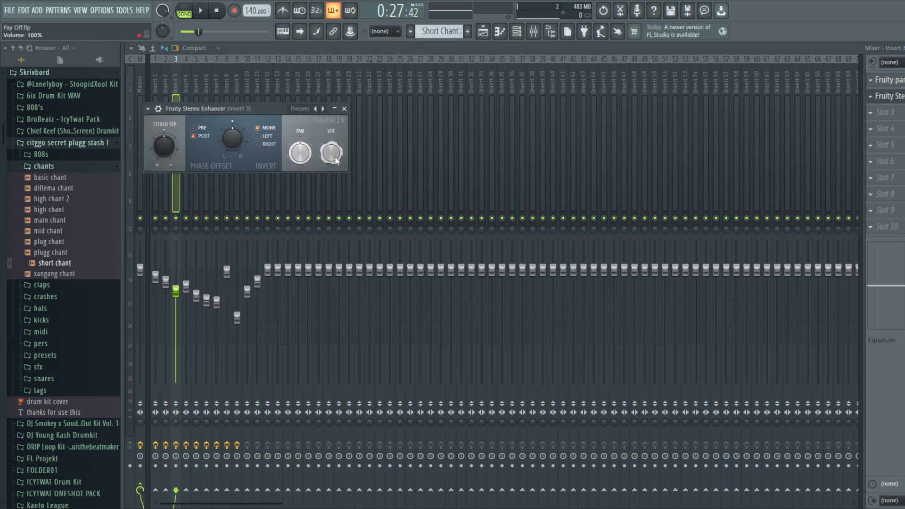
pyautogui.moveTo(335, 157); pyautogui.dragTo(335, 170)
pyautogui.click(344, 108)
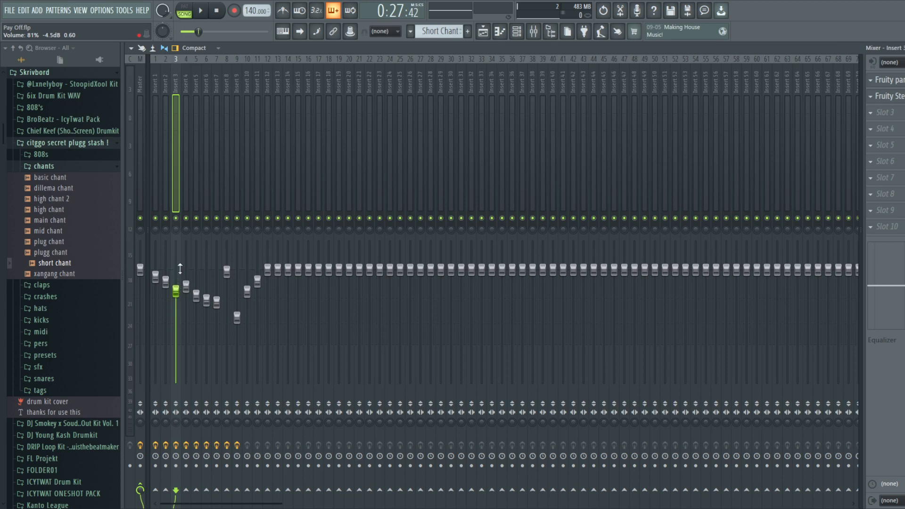
pyautogui.scroll(4, 181, 269)
# Step through Inserts 4 to 6 and review Insert 6's Fruity parametric EQ 2 and Fruity Stereo Enhancer
pyautogui.click(188, 86)
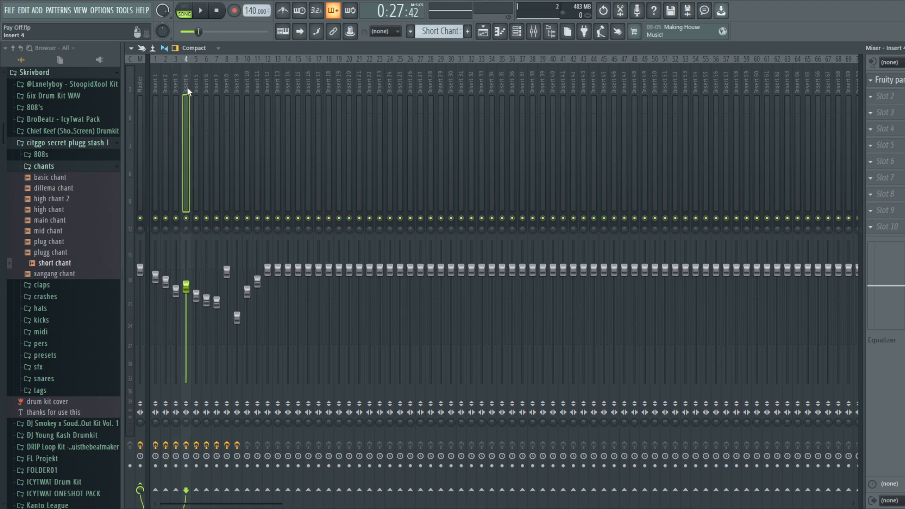
pyautogui.click(194, 89)
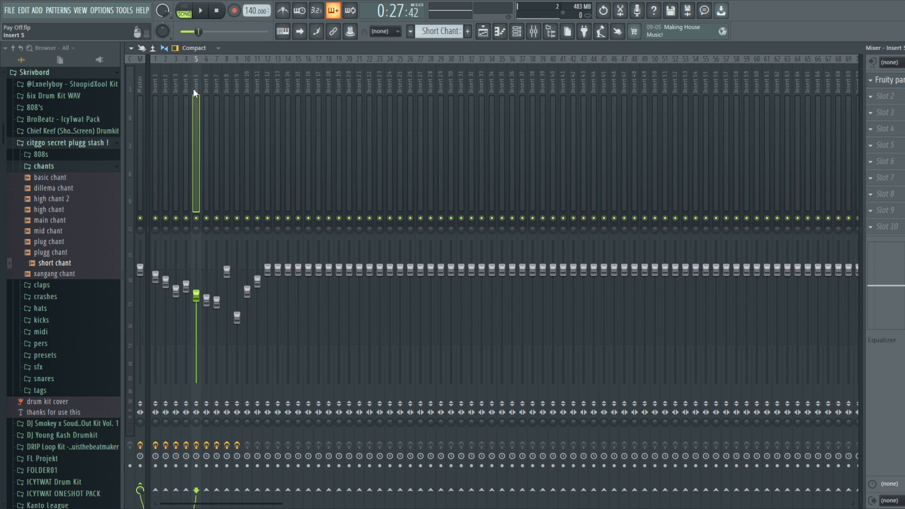
pyautogui.click(204, 87)
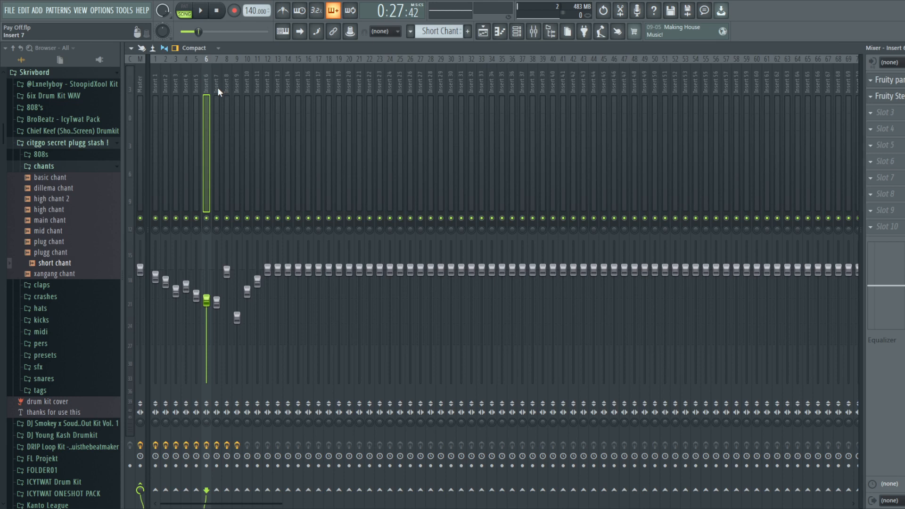
pyautogui.click(886, 80)
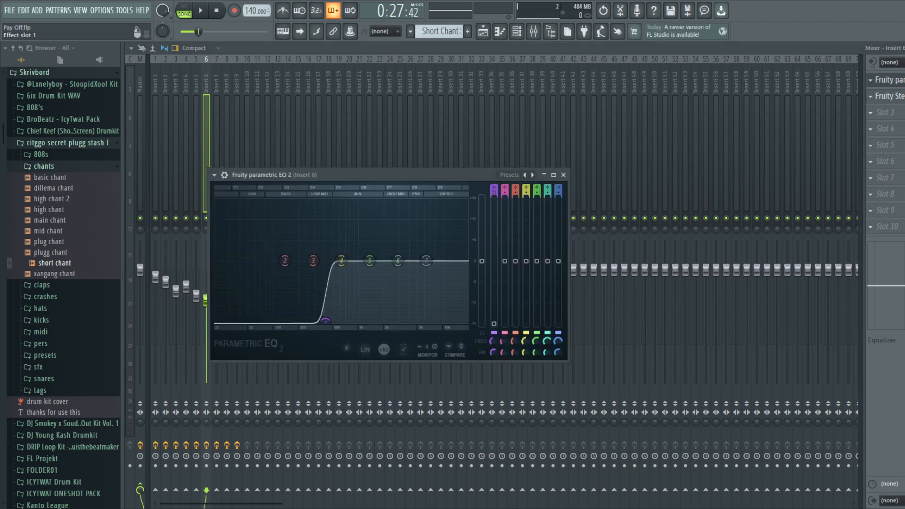
pyautogui.click(563, 175)
pyautogui.click(890, 96)
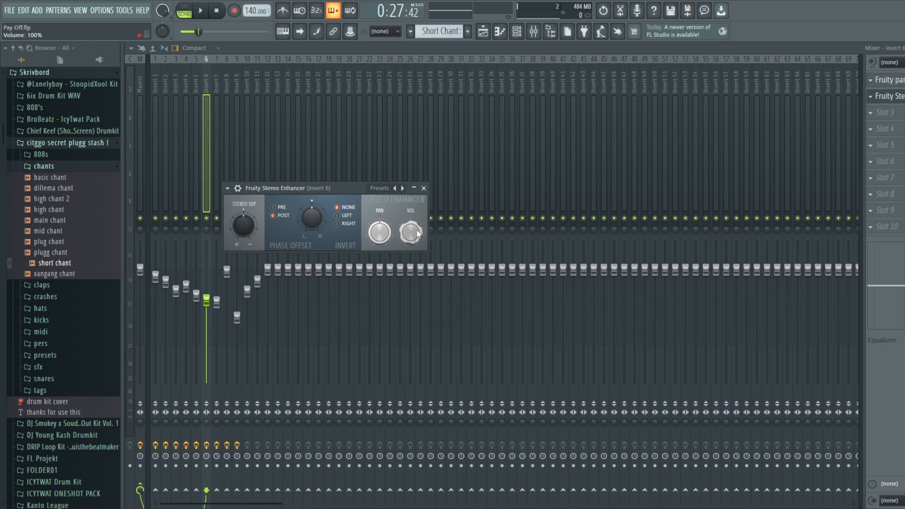
pyautogui.click(424, 189)
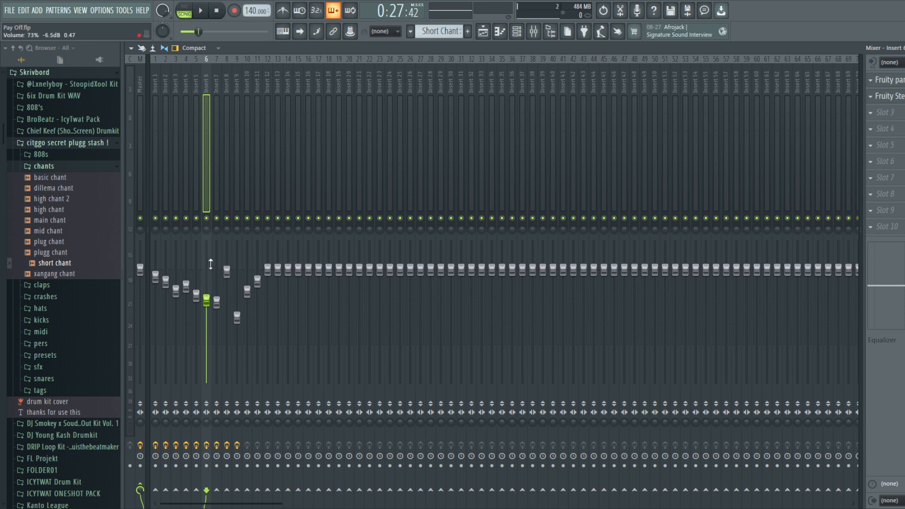
# Select Insert 8 and open its Fruity parametric EQ 2
pyautogui.press('Right')
pyautogui.press('Right')
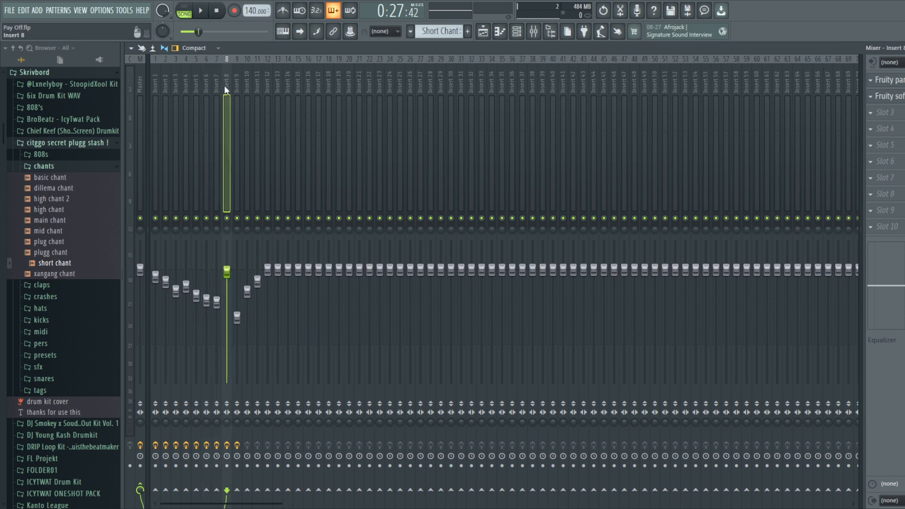
pyautogui.click(897, 82)
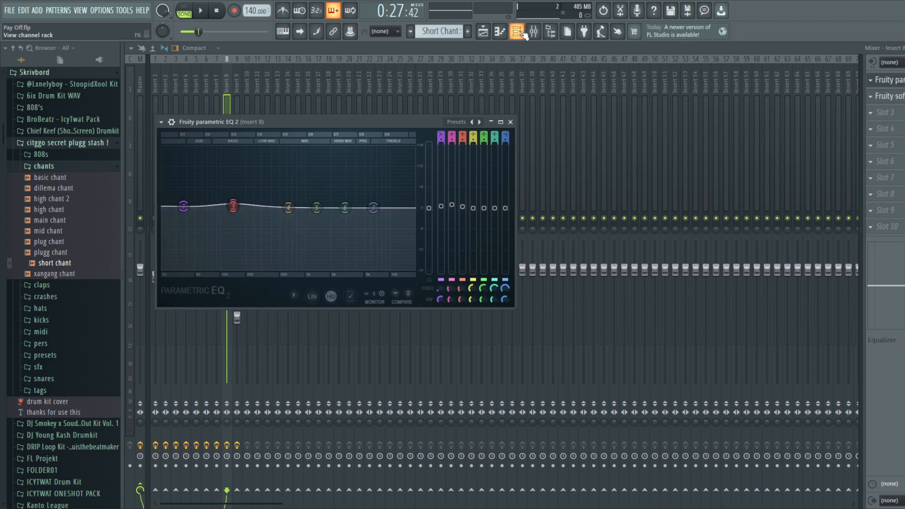
# Switch from the Short Chant pattern to the 808 pattern and show its notes in the piano roll
pyautogui.click(500, 31)
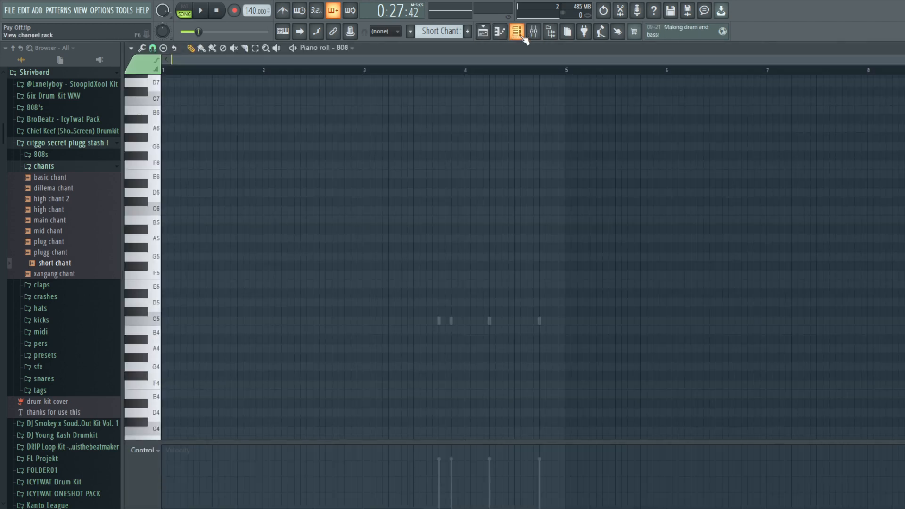
pyautogui.click(517, 31)
pyautogui.scroll(-2, 441, 31)
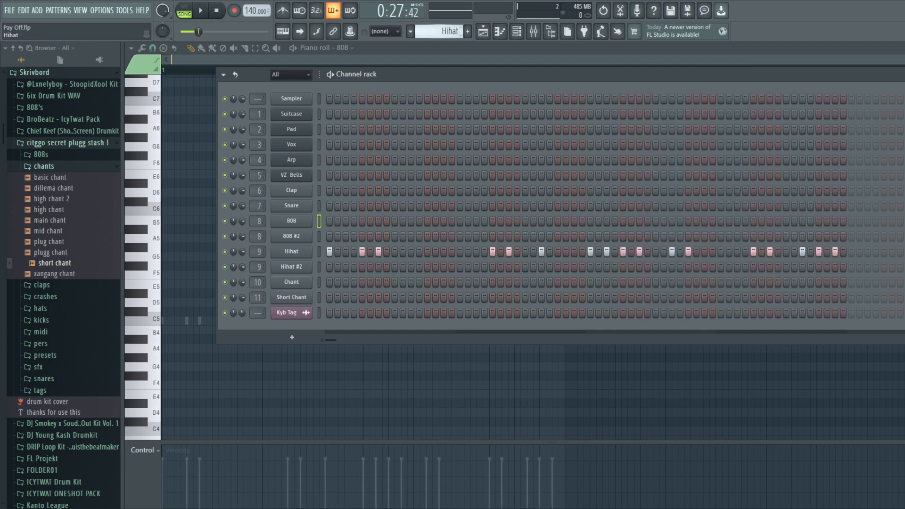
pyautogui.scroll(-1, 441, 31)
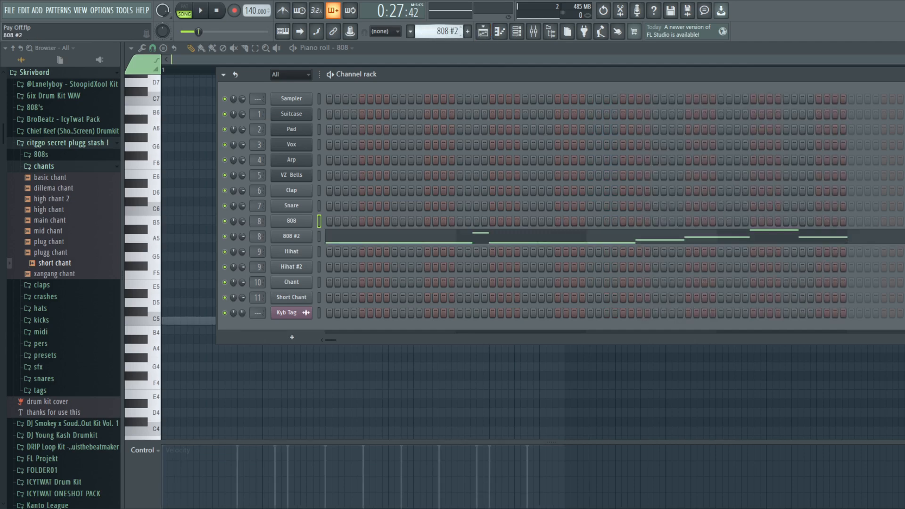
pyautogui.scroll(-1, 441, 31)
pyautogui.click(482, 31)
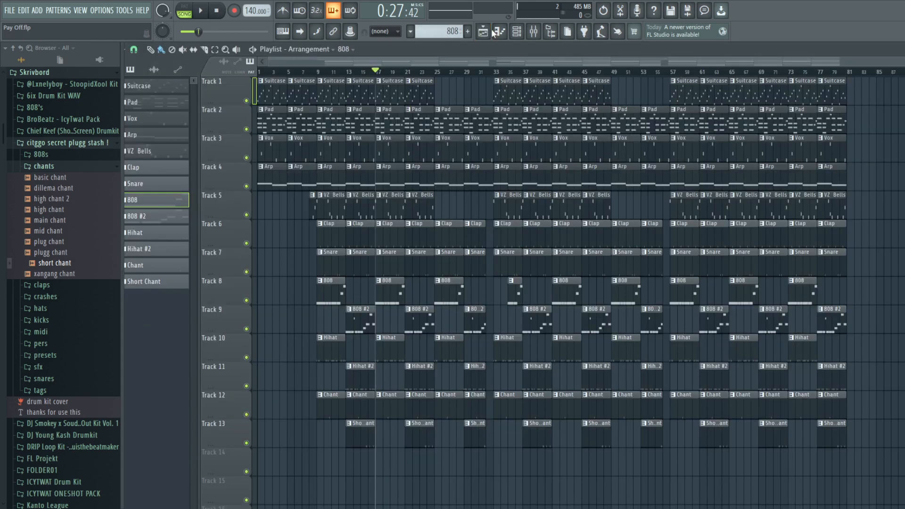
pyautogui.click(482, 31)
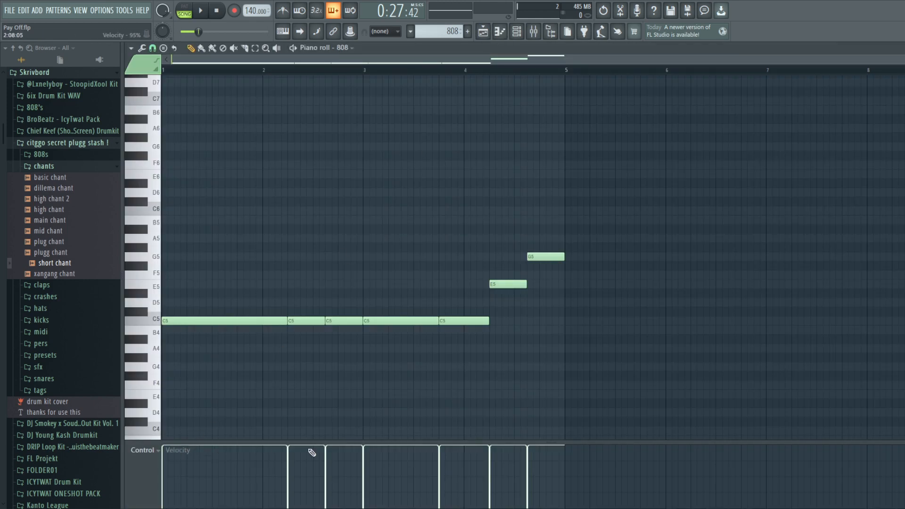
# Return to the mixer and review Insert 8's Fruity parametric EQ 2, Fruity soft clipper and fader level
pyautogui.click(540, 33)
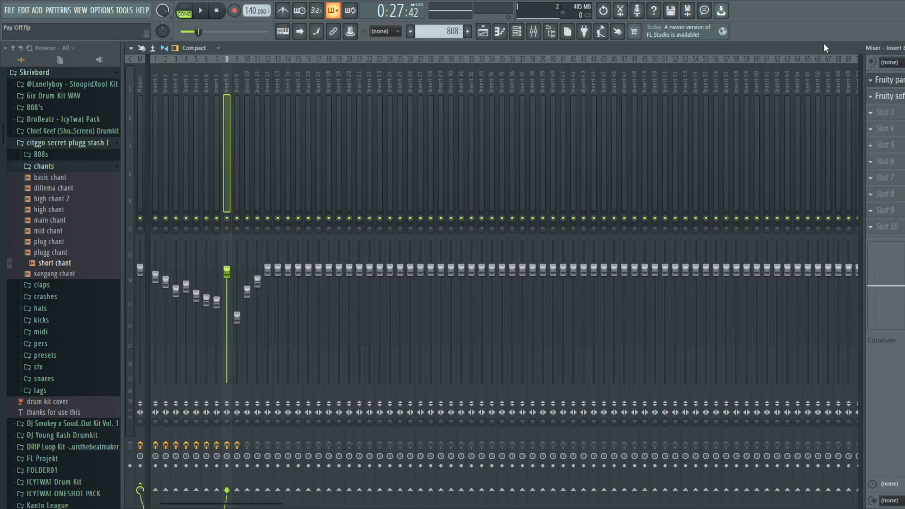
pyautogui.click(499, 31)
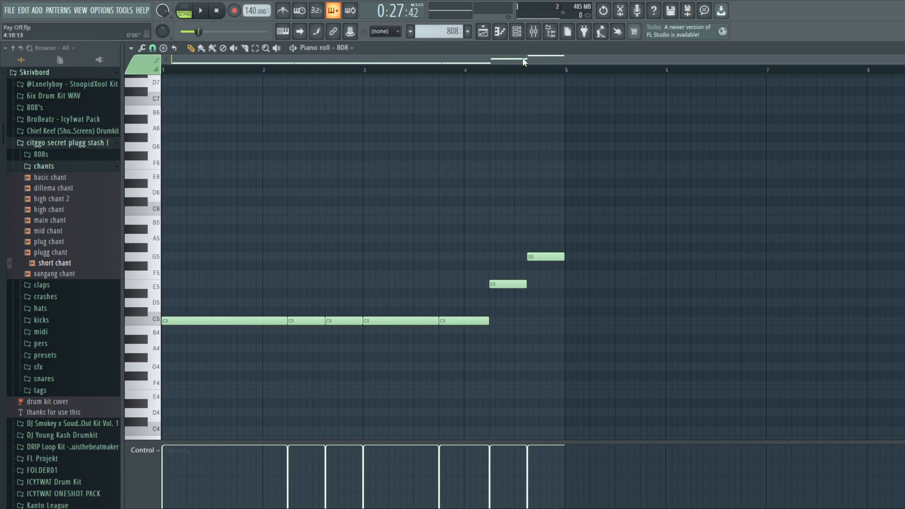
pyautogui.click(518, 32)
pyautogui.click(534, 32)
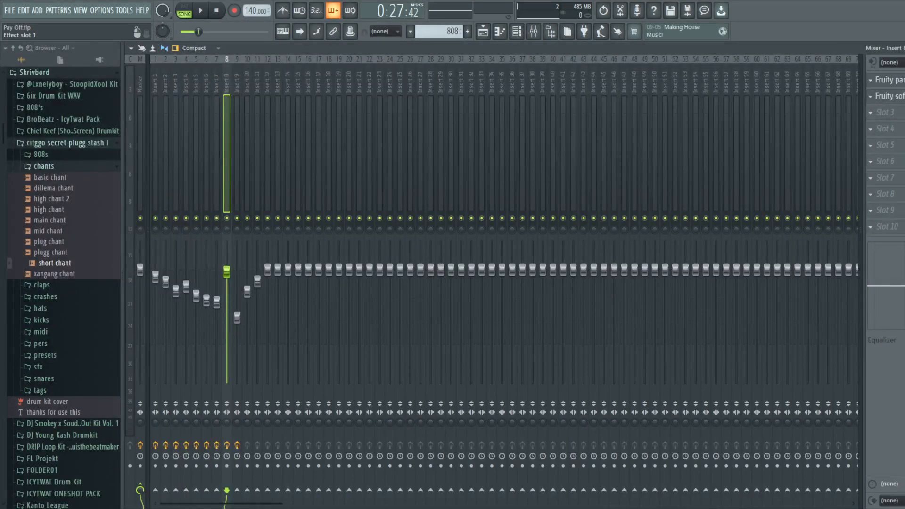
pyautogui.click(886, 80)
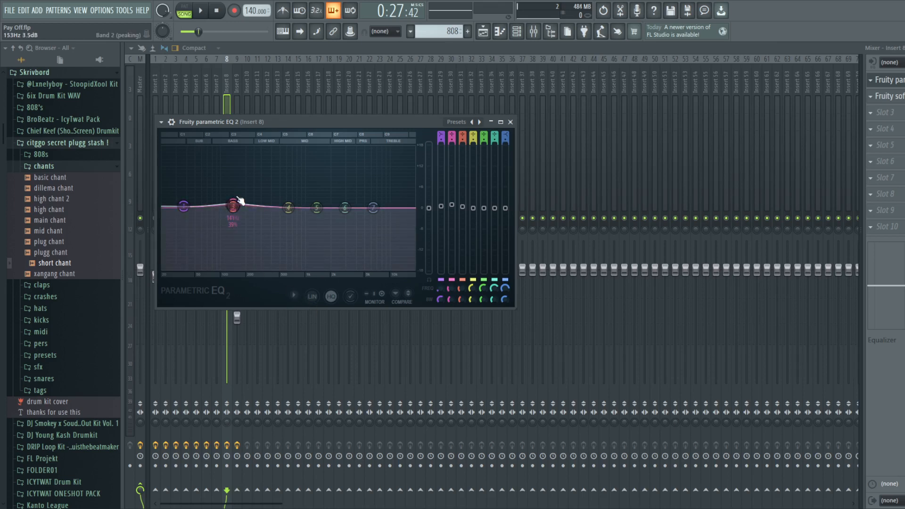
pyautogui.click(510, 122)
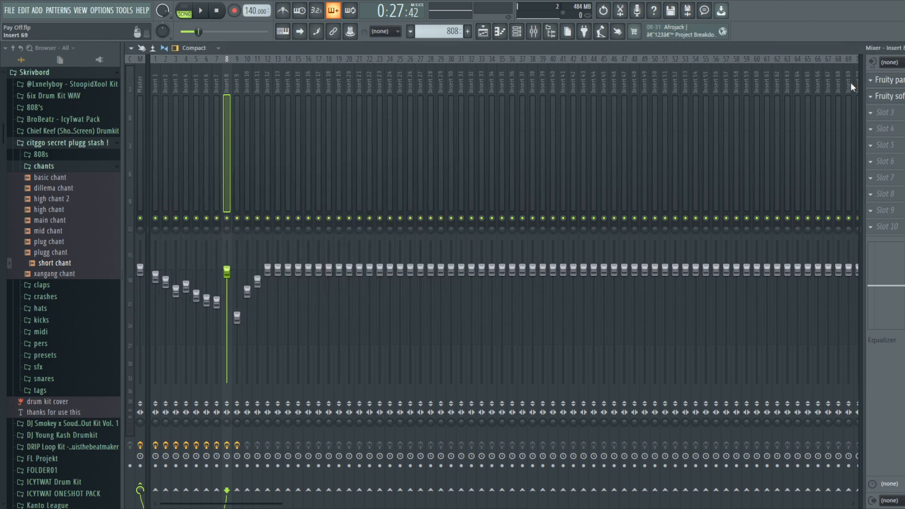
pyautogui.click(888, 95)
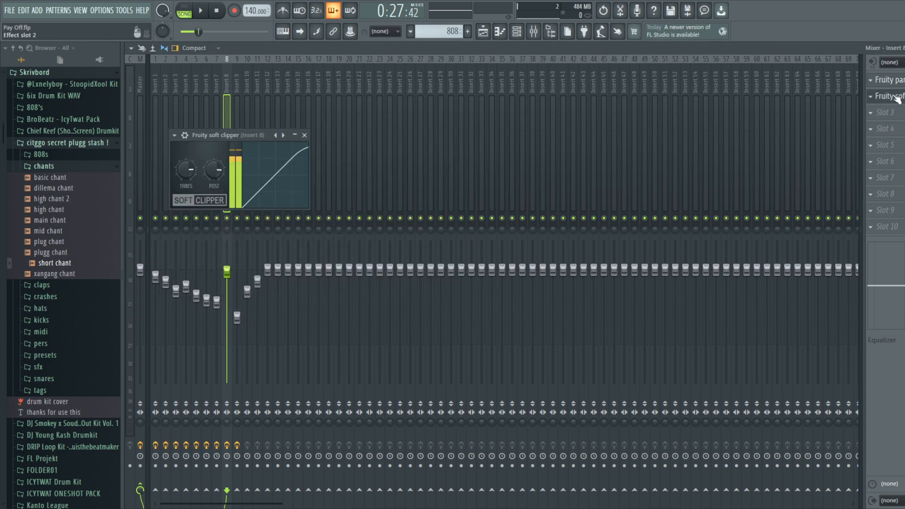
pyautogui.click(304, 136)
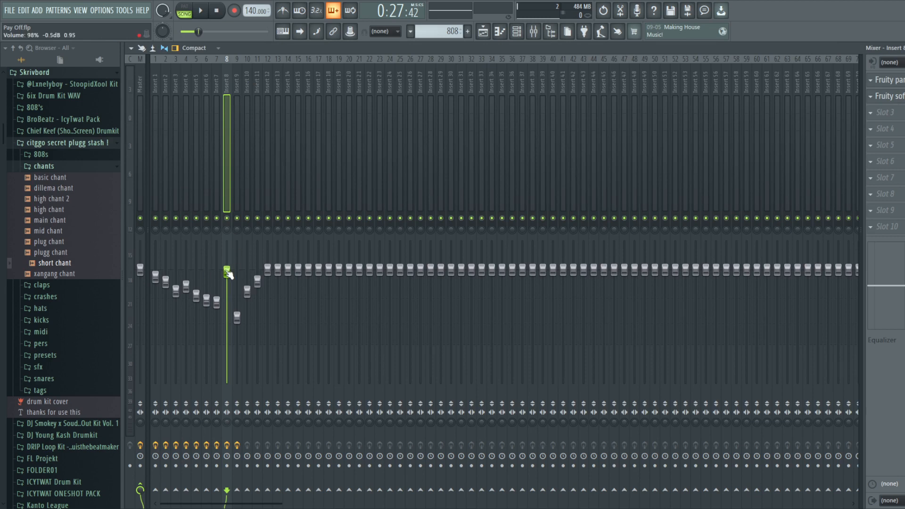
# Check Inserts 9 to 11 for effects, using the channel rack to see which sounds are routed to them
pyautogui.click(241, 86)
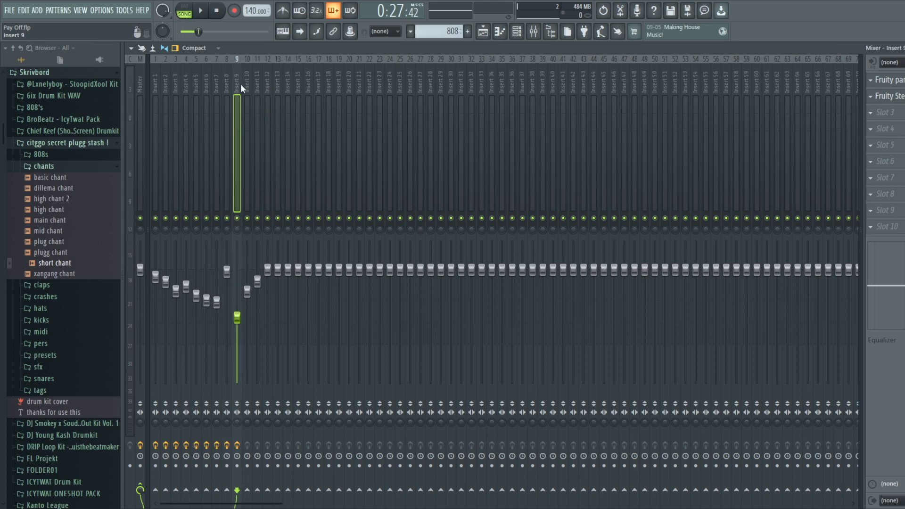
pyautogui.click(517, 32)
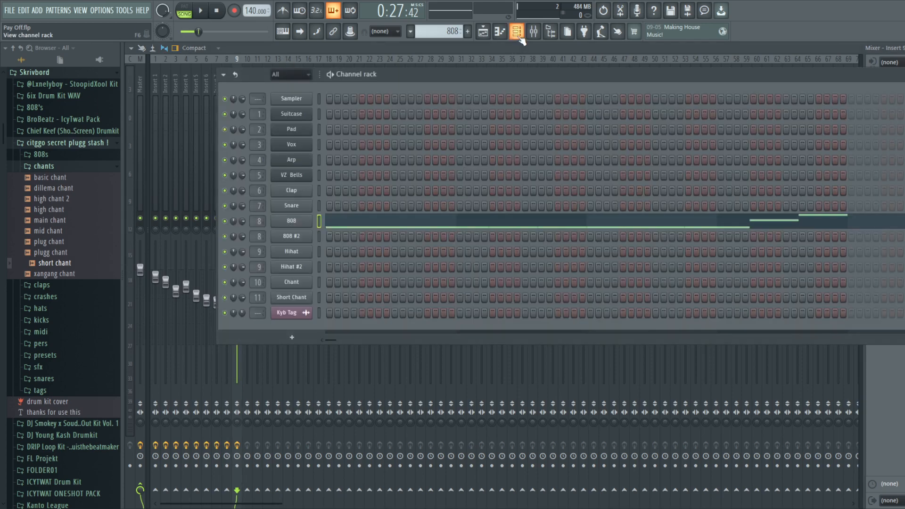
pyautogui.click(518, 33)
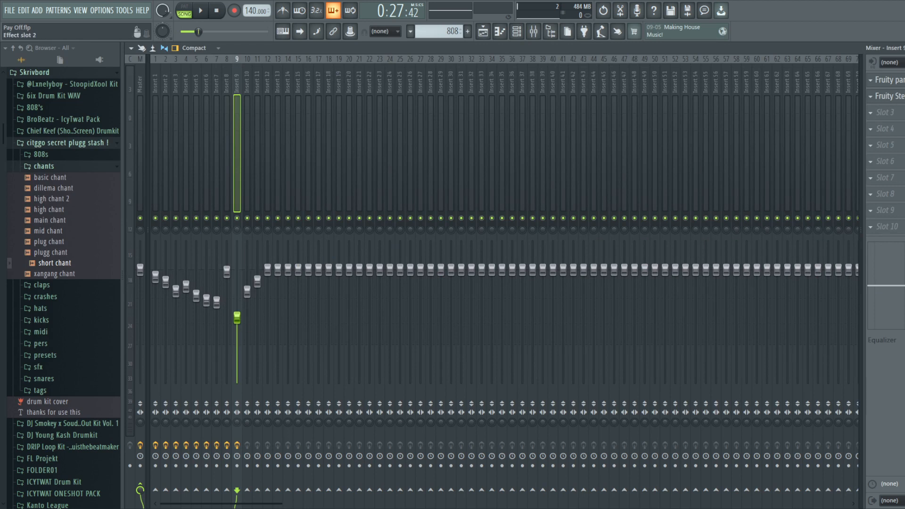
pyautogui.click(251, 81)
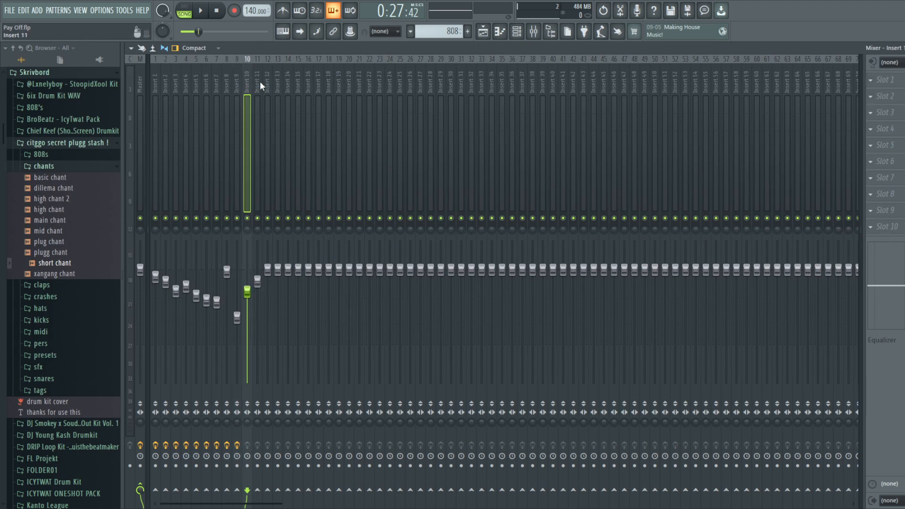
pyautogui.click(259, 81)
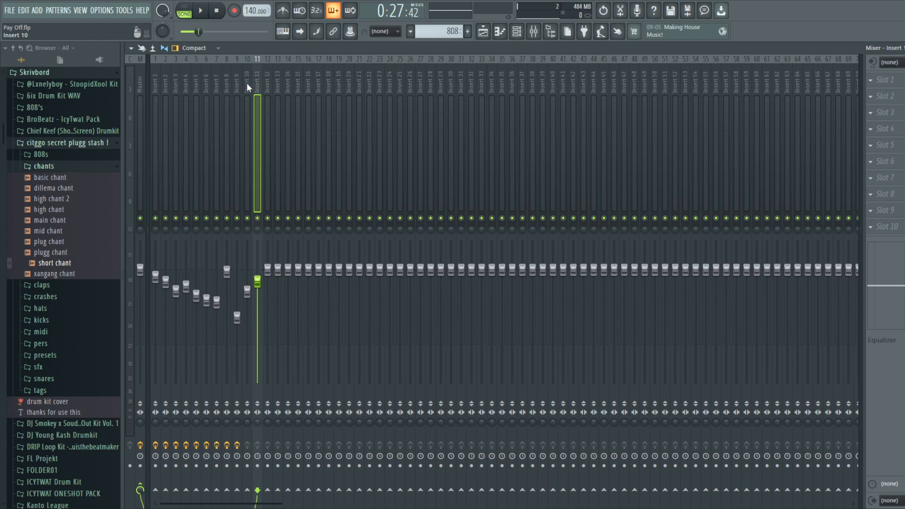
# Move the playhead to the start of the song in the playlist and zoom in on the opening bars
pyautogui.click(483, 33)
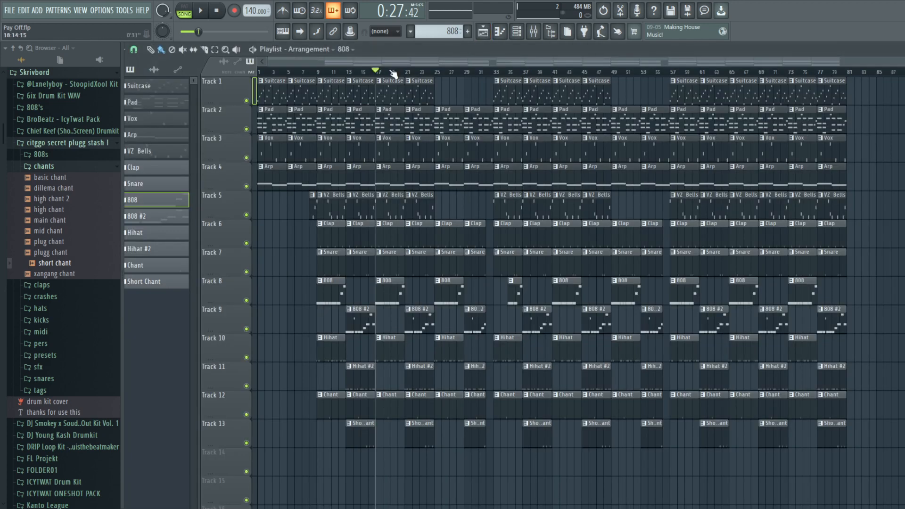
pyautogui.click(261, 72)
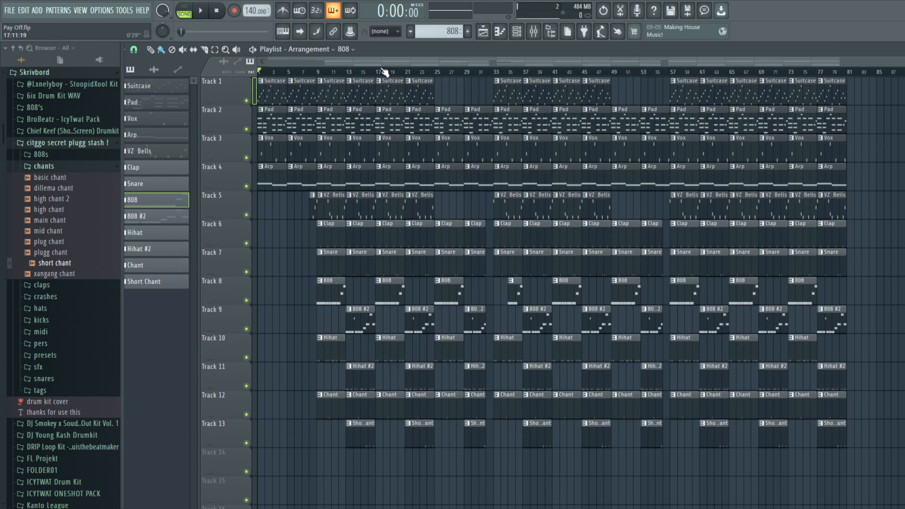
pyautogui.scroll(3, 297, 73)
pyautogui.moveTo(295, 62); pyautogui.dragTo(228, 67)
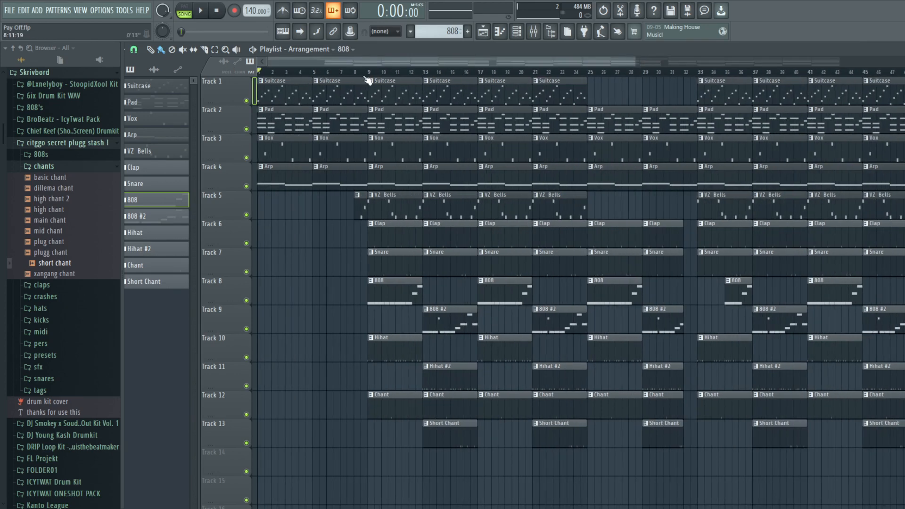
# Examine the opening of the arrangement in the playlist, including where the VZ Bells, drums and 808 enter around bar 9
pyautogui.scroll(-1, 357, 74)
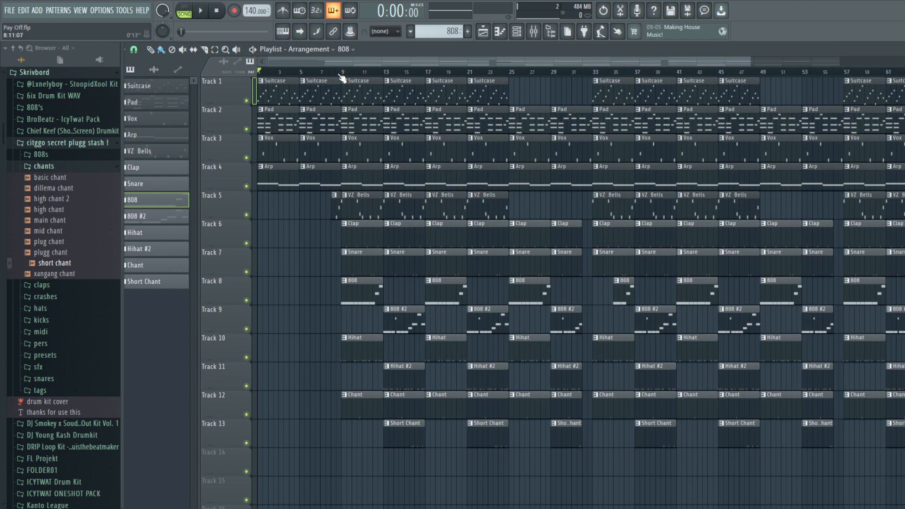
pyautogui.scroll(4, 342, 78)
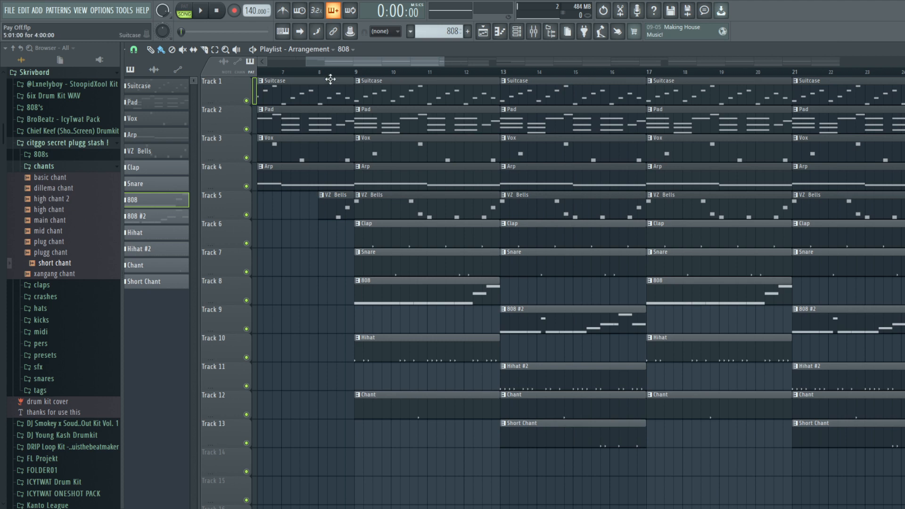
pyautogui.scroll(-2, 333, 78)
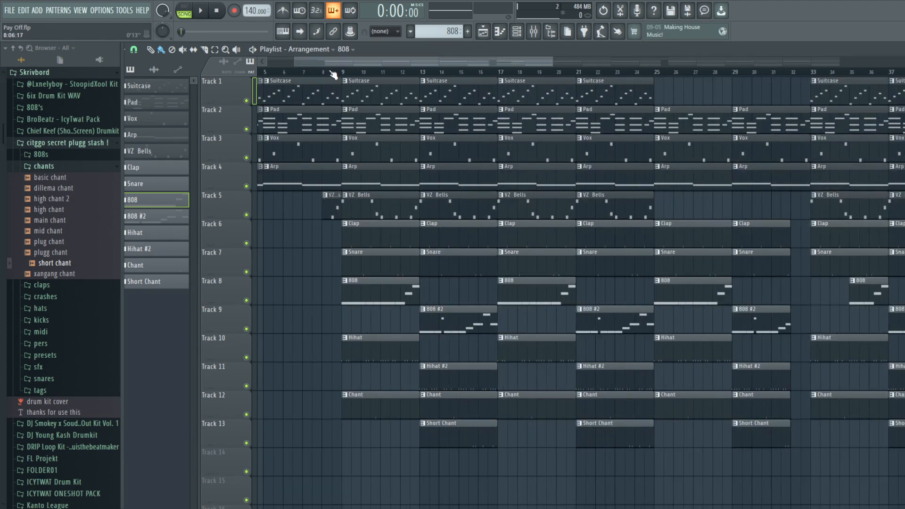
pyautogui.scroll(-2, 333, 74)
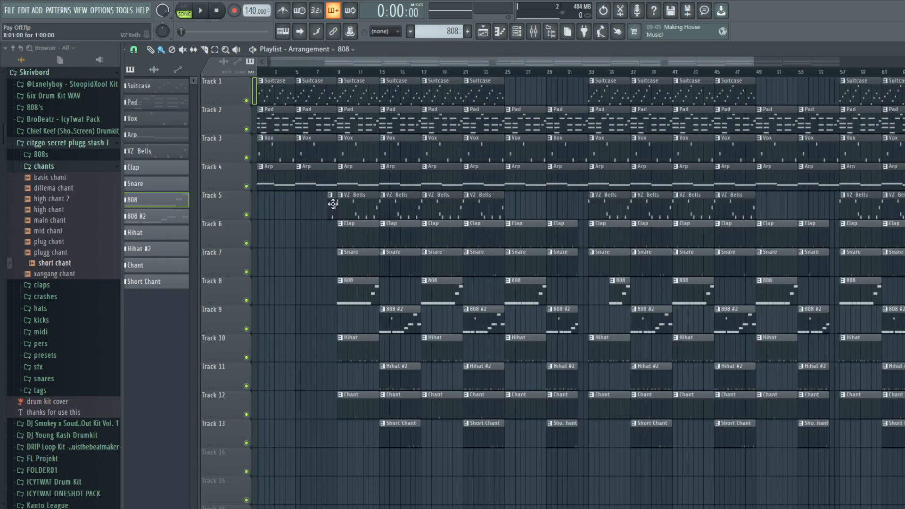
pyautogui.scroll(2, 403, 73)
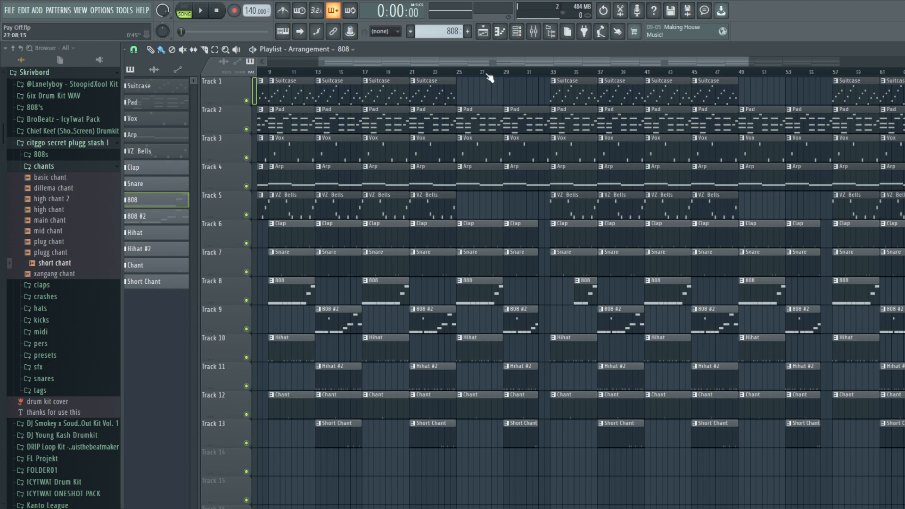
pyautogui.scroll(-1, 490, 77)
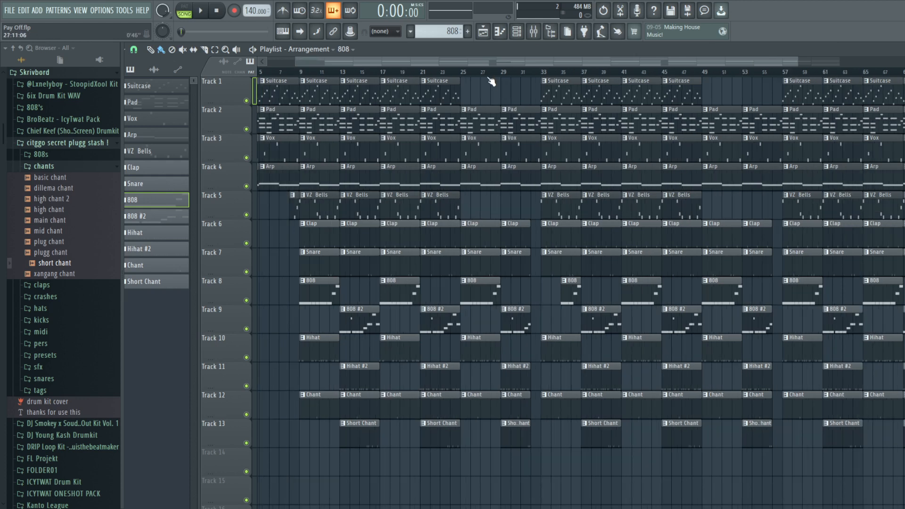
# Place the playhead at bar 25 and examine the section without Suitcase and VZ Bells up to the drum break before bar 33
pyautogui.click(461, 72)
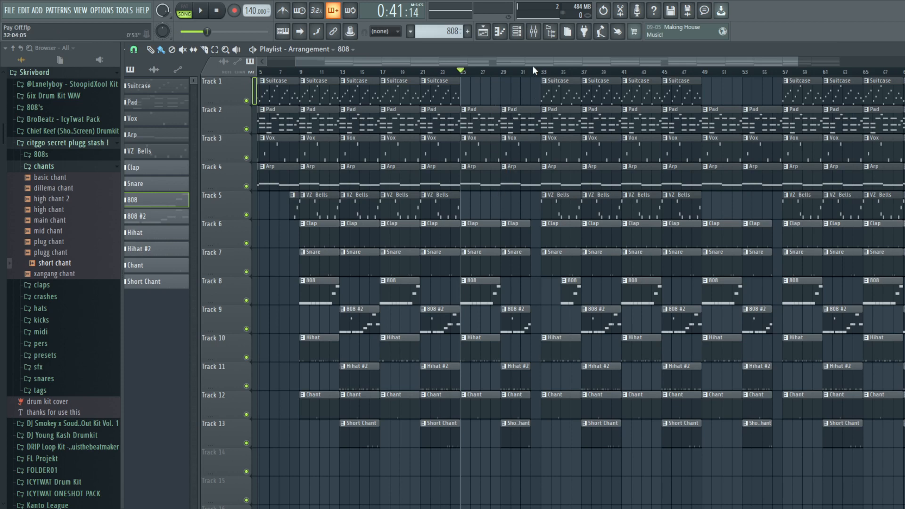
pyautogui.scroll(5, 541, 73)
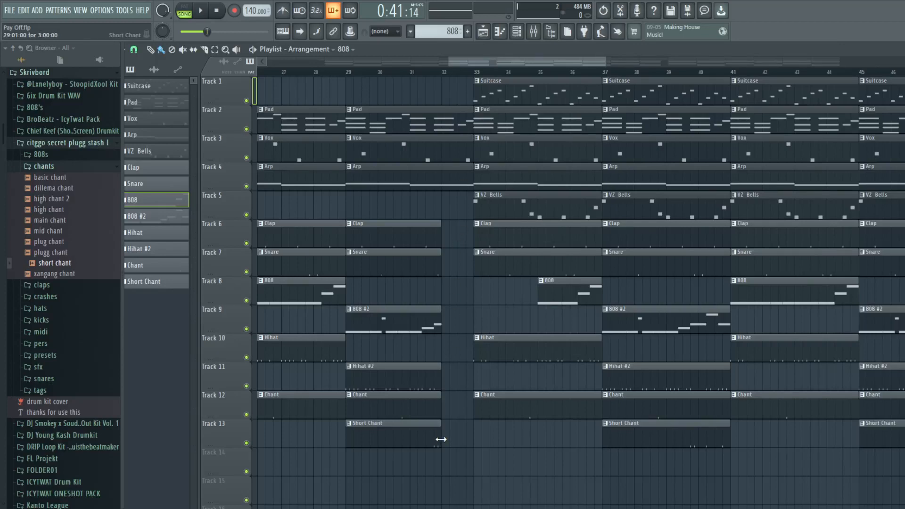
pyautogui.scroll(-5, 450, 73)
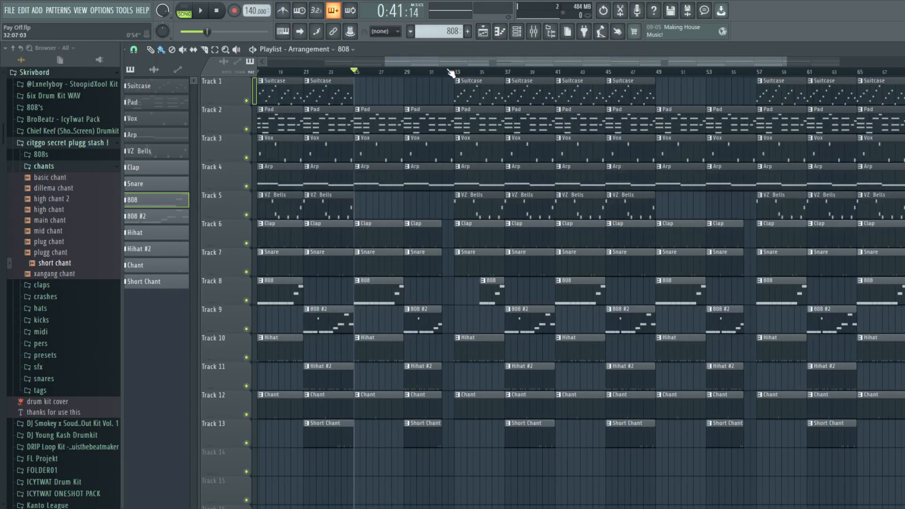
pyautogui.scroll(4, 459, 73)
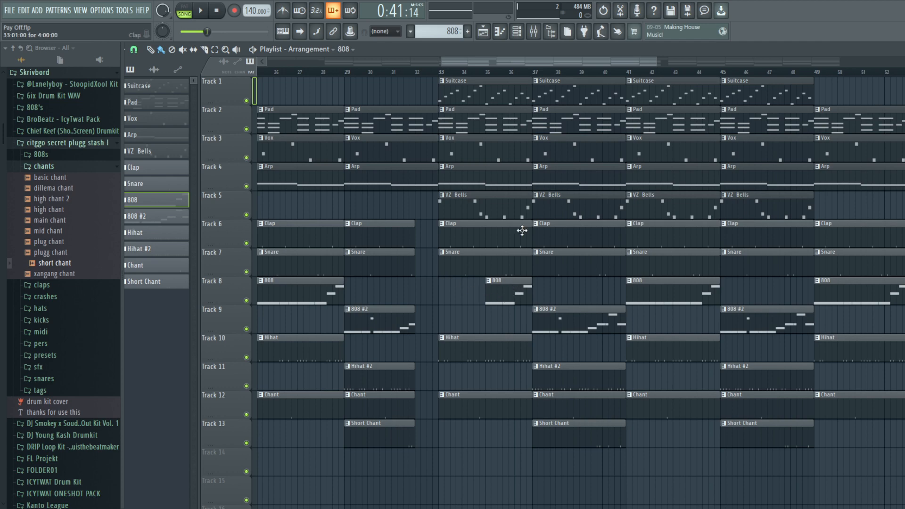
pyautogui.scroll(-2, 537, 74)
pyautogui.scroll(-2, 538, 74)
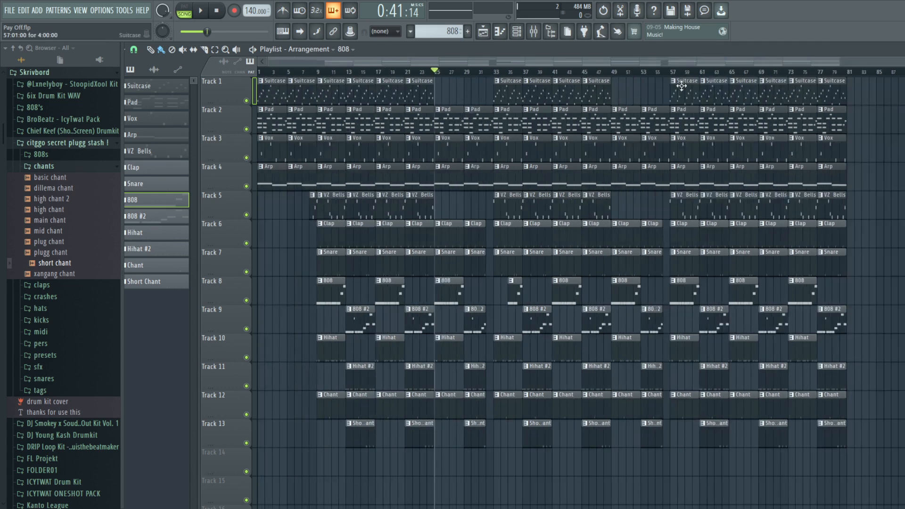
# Examine the last section of the arrangement from bar 57 to the end, comparing its 808 clips with the earlier sections
pyautogui.scroll(3, 719, 74)
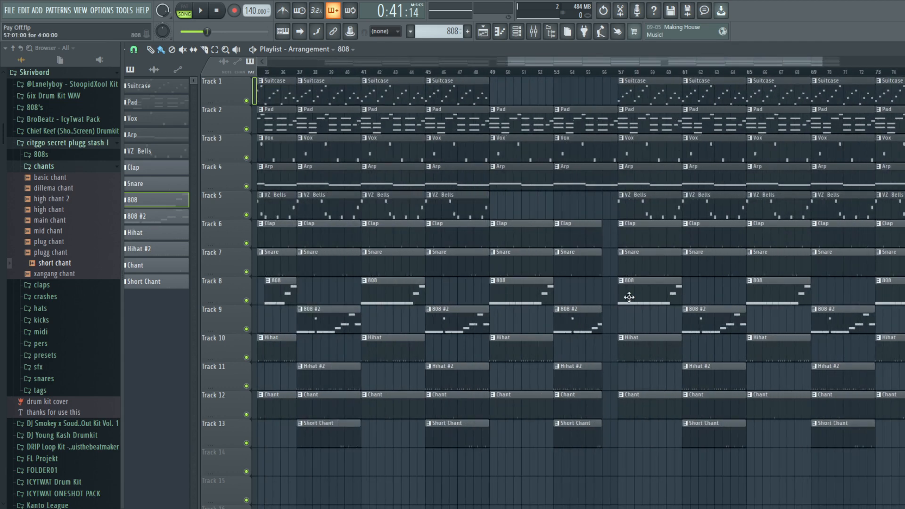
pyautogui.scroll(-2, 660, 75)
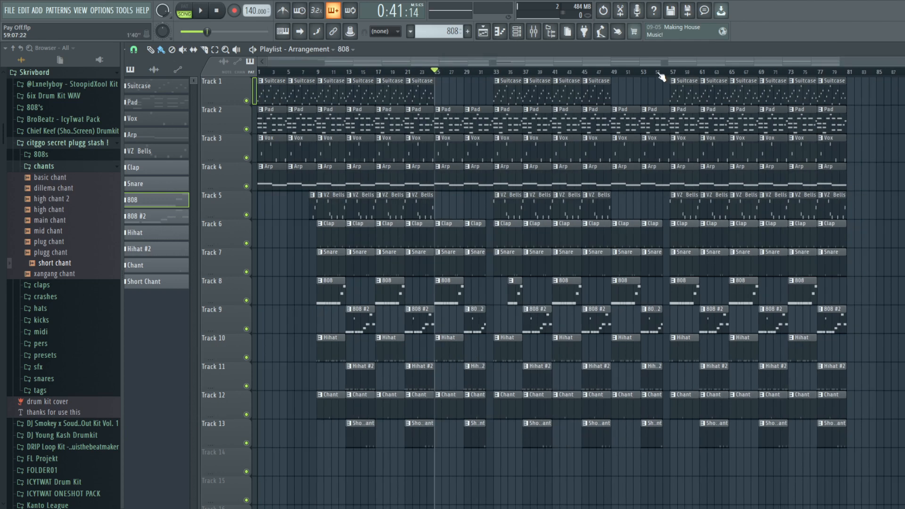
pyautogui.scroll(1, 661, 76)
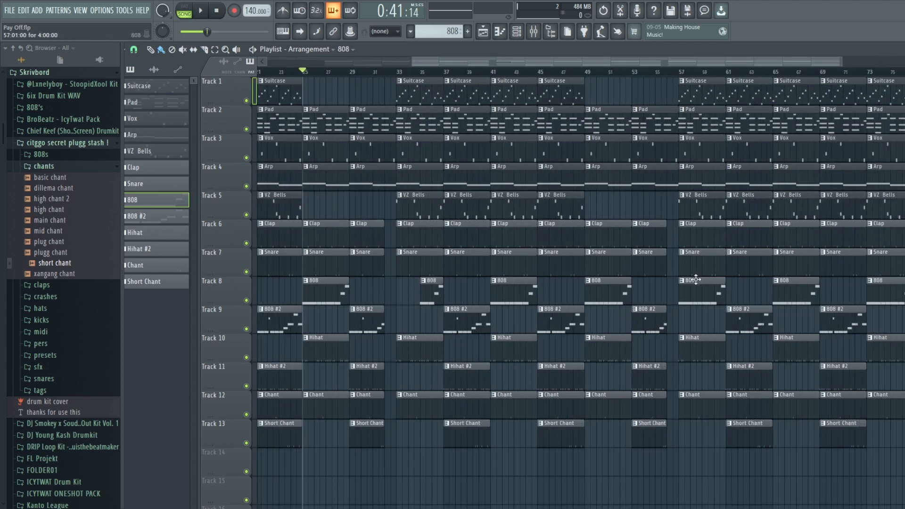
pyautogui.scroll(1, 697, 77)
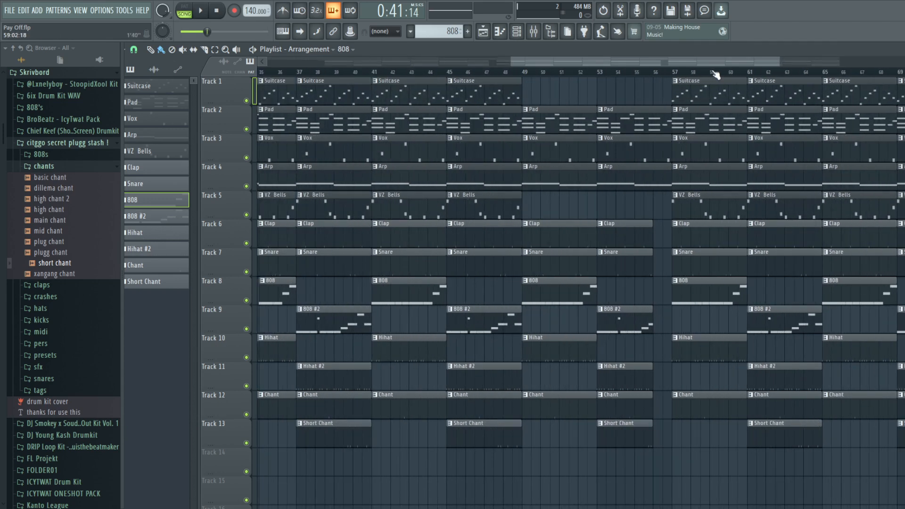
pyautogui.scroll(-2, 716, 75)
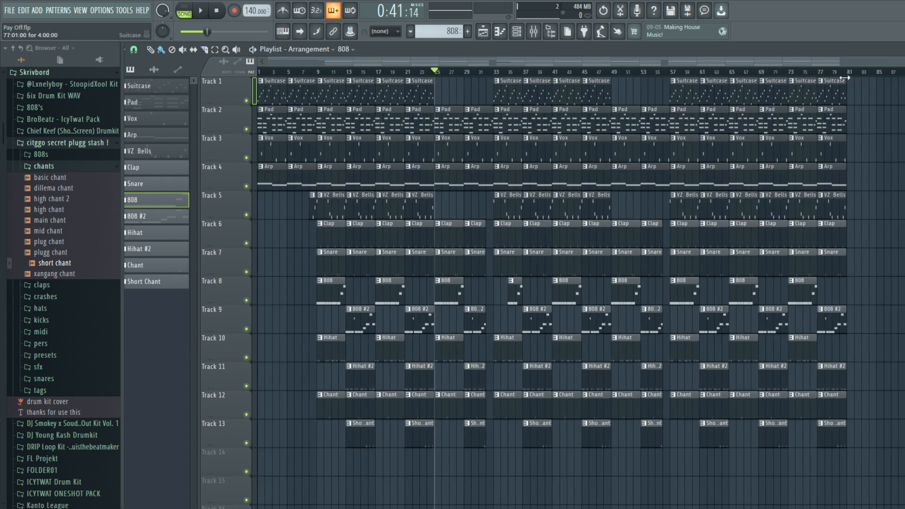
pyautogui.scroll(2, 844, 78)
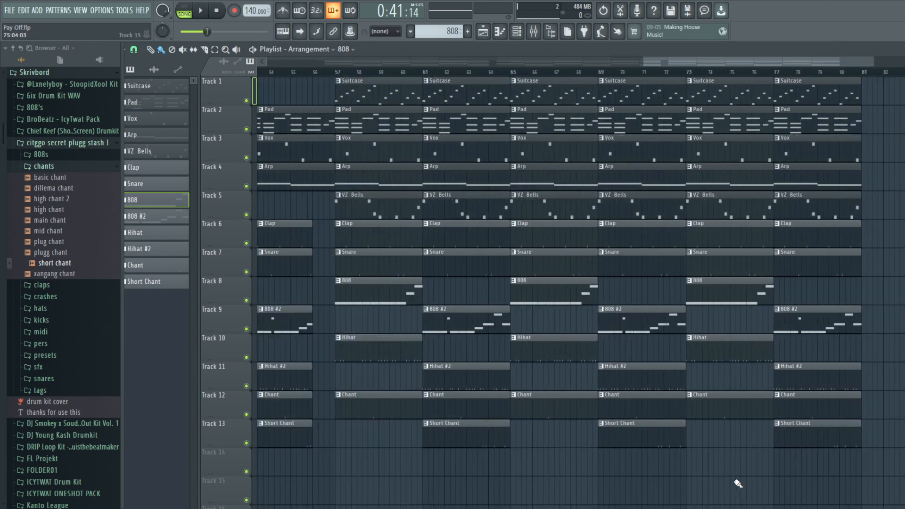
# Select bars 73 to 81 as the closing part of the song, clear the selection and place the playhead at bar 73
pyautogui.moveTo(688, 72); pyautogui.dragTo(897, 90)
pyautogui.click(803, 73)
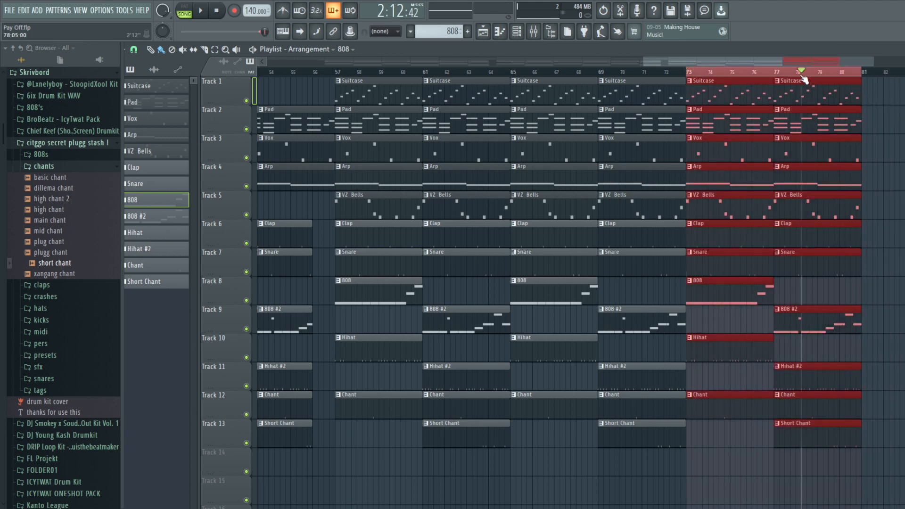
pyautogui.click(691, 73)
pyautogui.moveTo(691, 78); pyautogui.dragTo(688, 76)
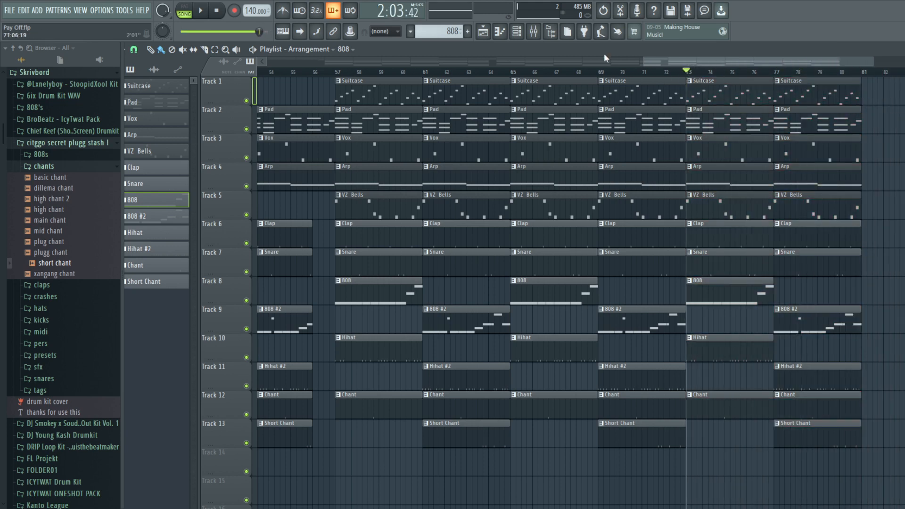
# Check the Master fader in the mixer, marking bar 73 in the playlist as the point where the ending starts
pyautogui.click(538, 36)
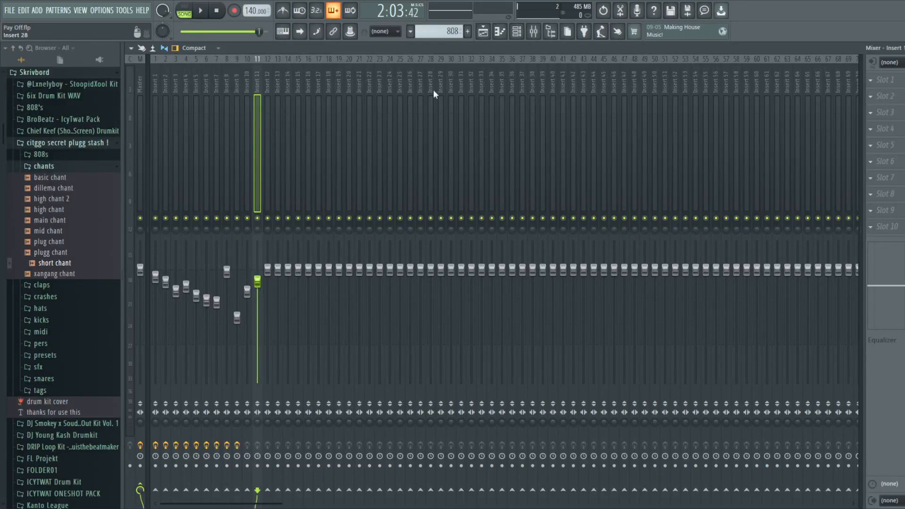
pyautogui.click(489, 33)
pyautogui.moveTo(688, 74); pyautogui.dragTo(712, 80)
pyautogui.doubleClick(703, 73)
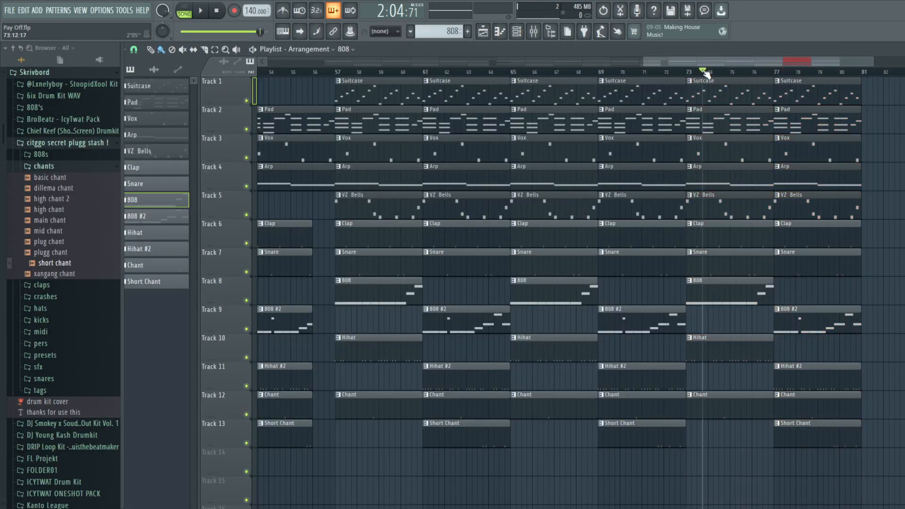
pyautogui.click(688, 73)
pyautogui.click(542, 36)
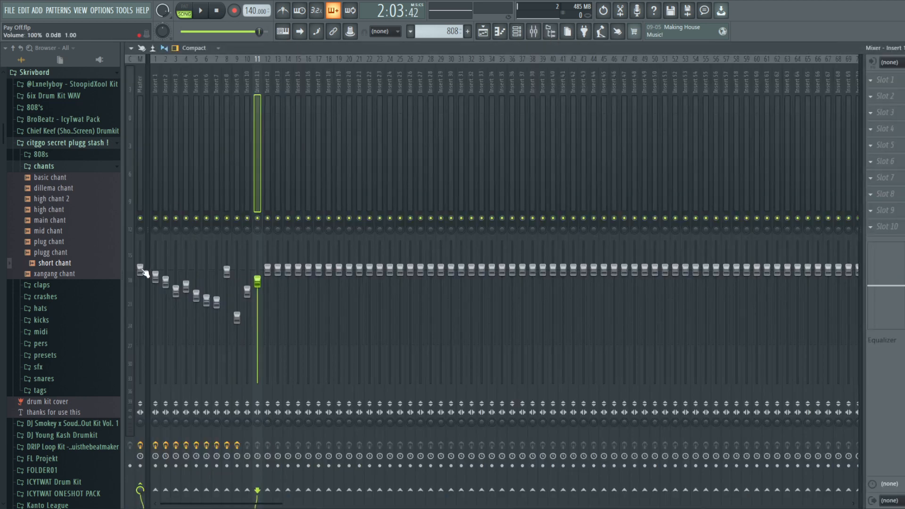
# Return to the playlist, show the whole arrangement and move the playhead to the start of the song
pyautogui.click(484, 33)
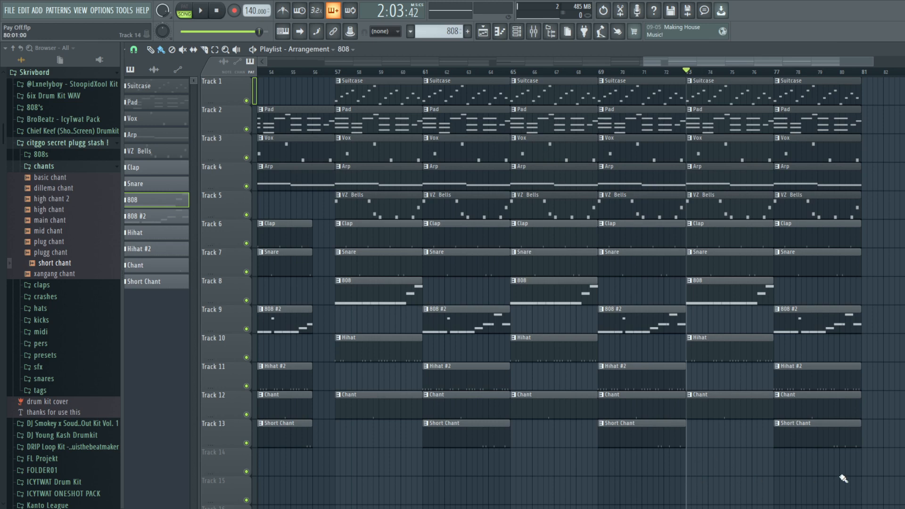
pyautogui.scroll(-5, 784, 72)
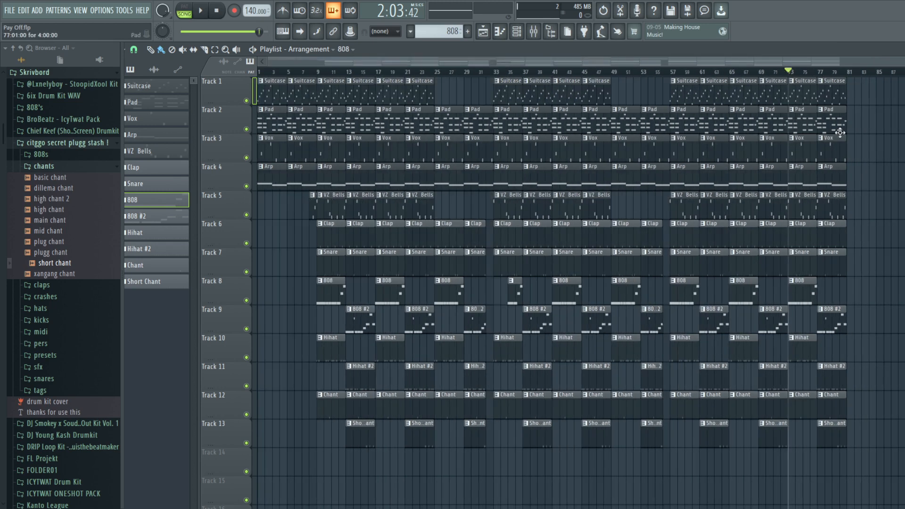
pyautogui.moveTo(796, 72)
pyautogui.mouseDown()
pyautogui.moveTo(283, 93)
pyautogui.moveTo(218, 105)
pyautogui.mouseUp()
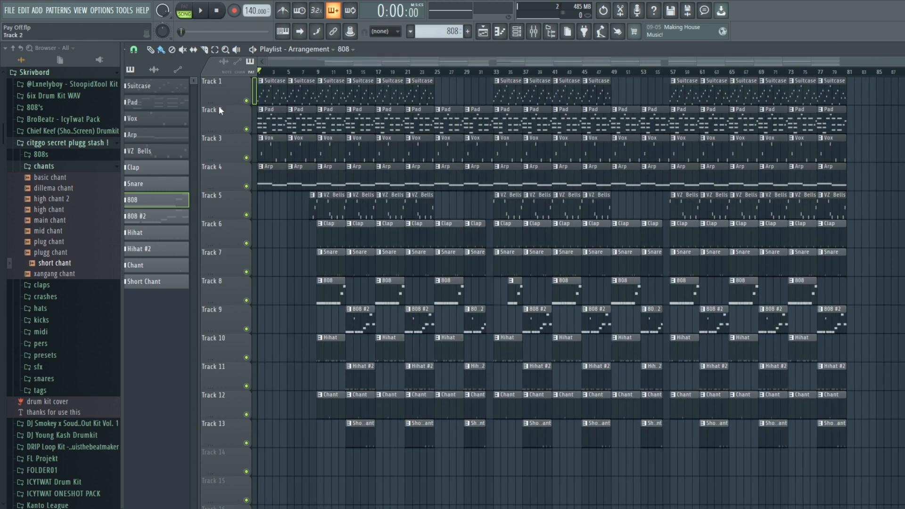